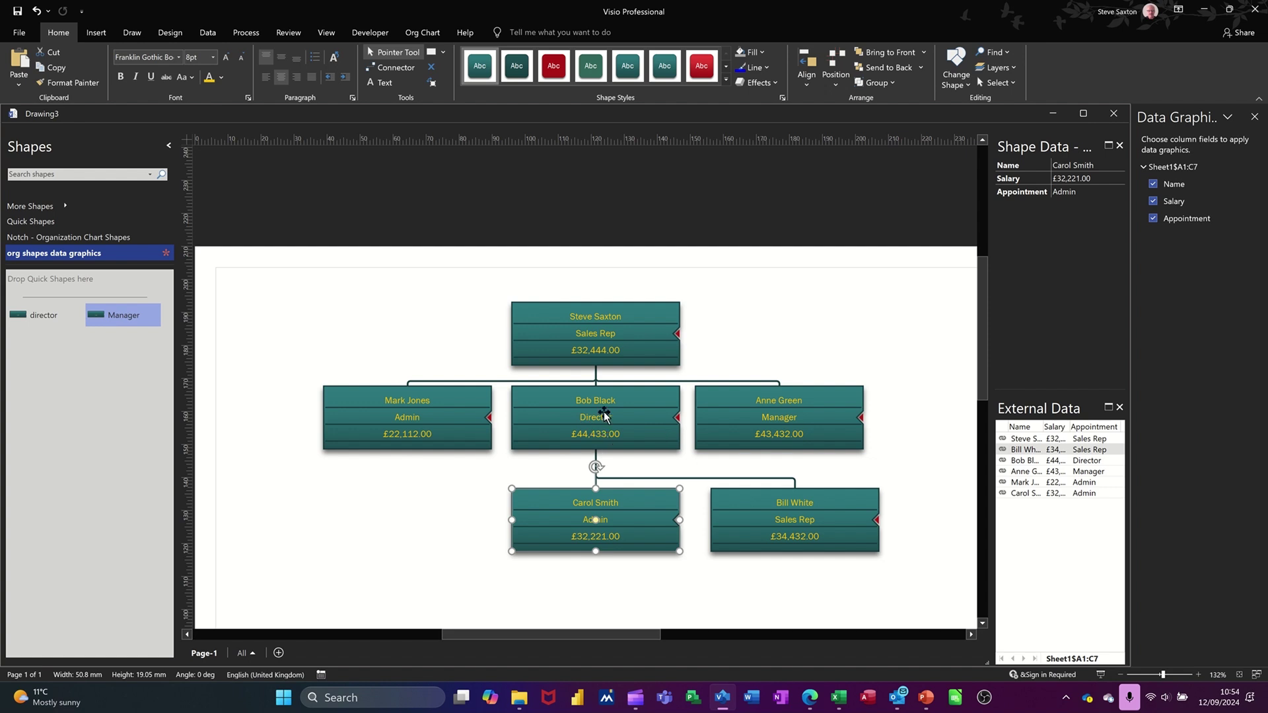
- Start a new org chart drawing, place one Executive Notch shape and hide its picture
left_click(112, 350)
key("ctrl+n")
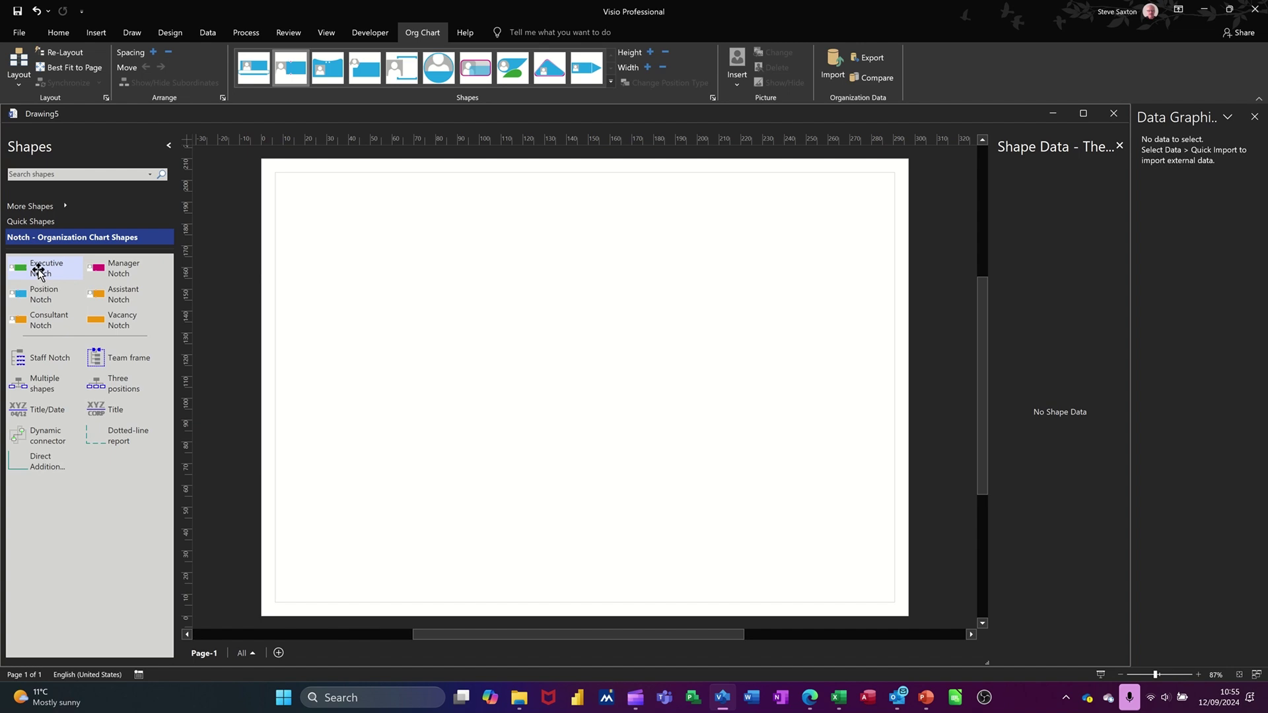
left_click_drag(38, 270, 567, 288)
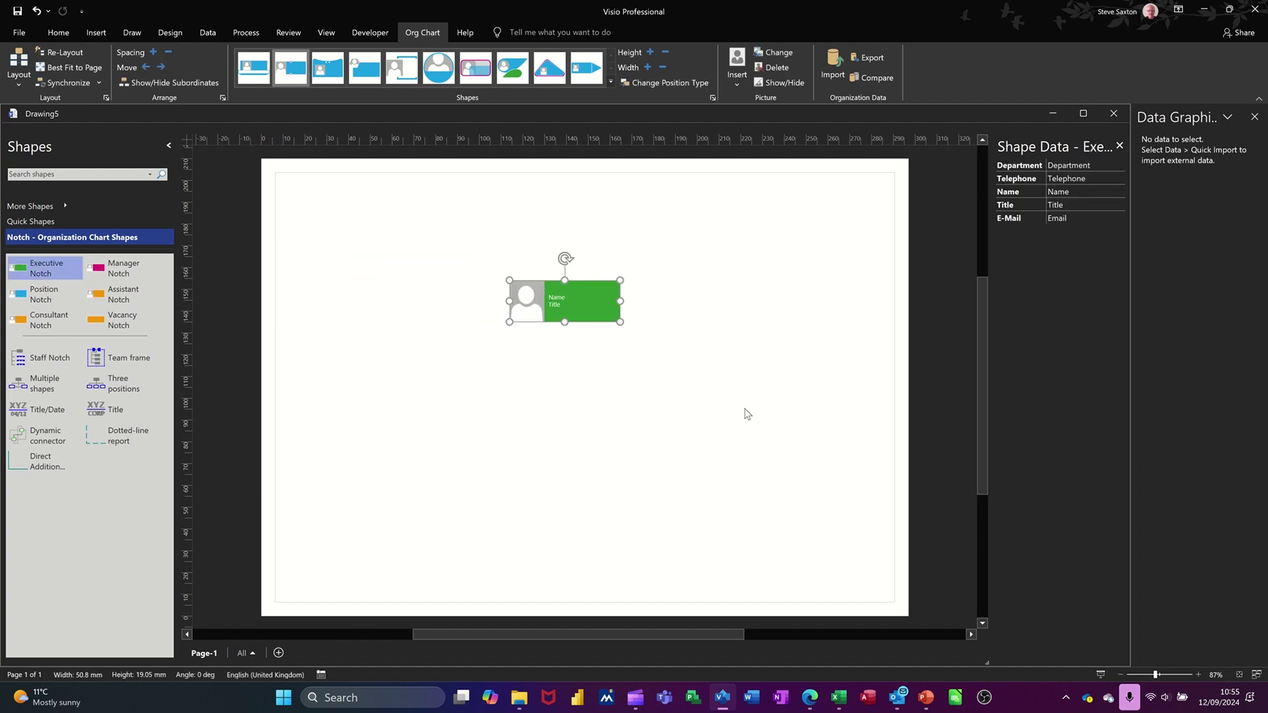
scroll(745, 414, "up", 4)
left_click_drag(369, 196, 533, 311)
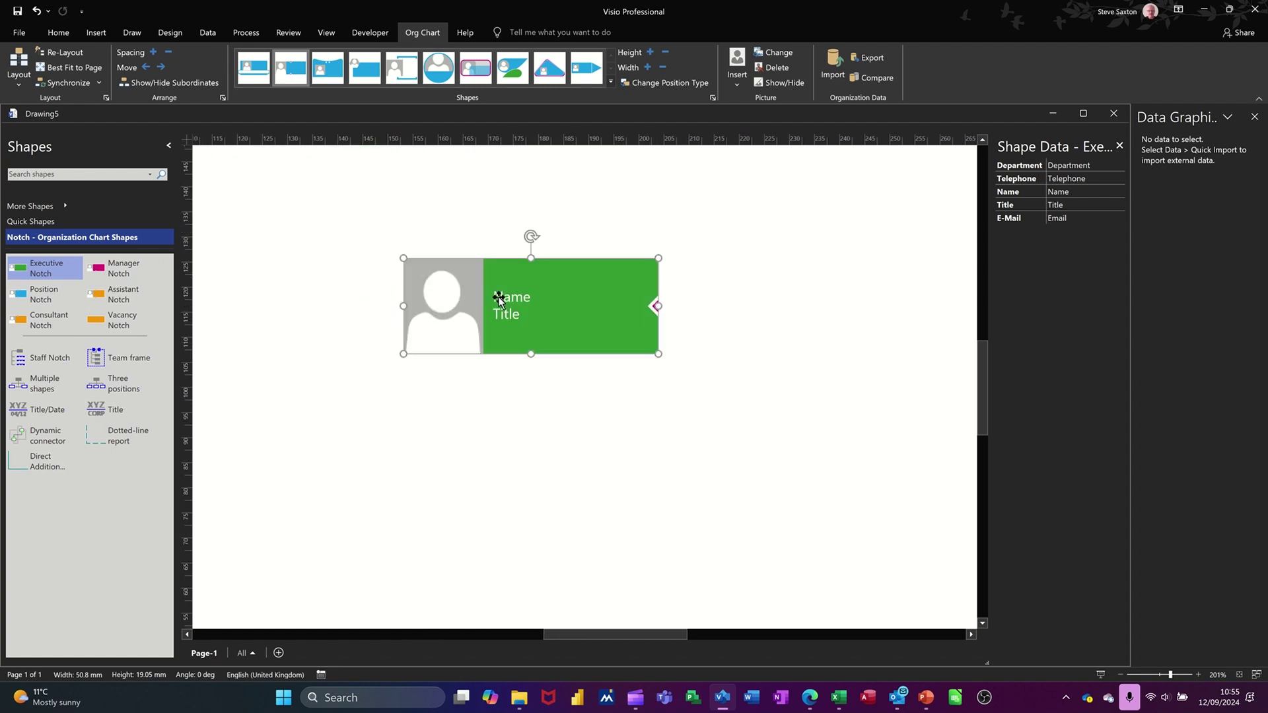
left_click(429, 296)
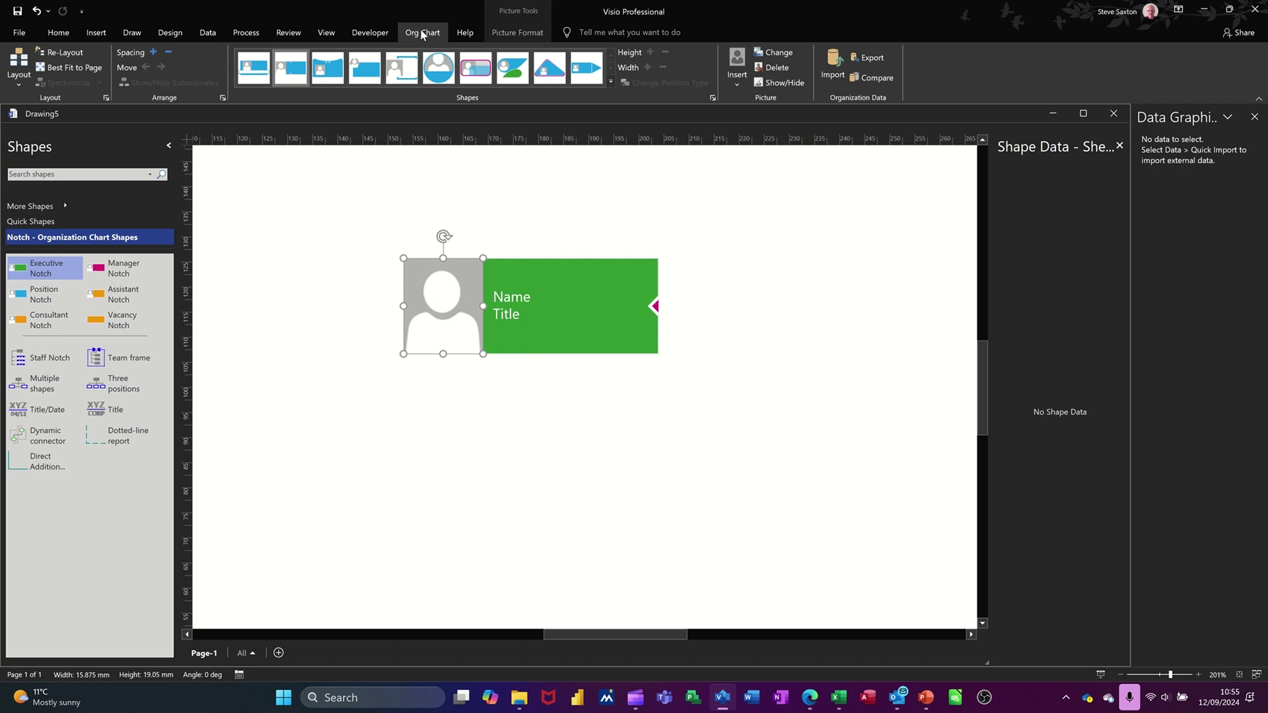
left_click(773, 83)
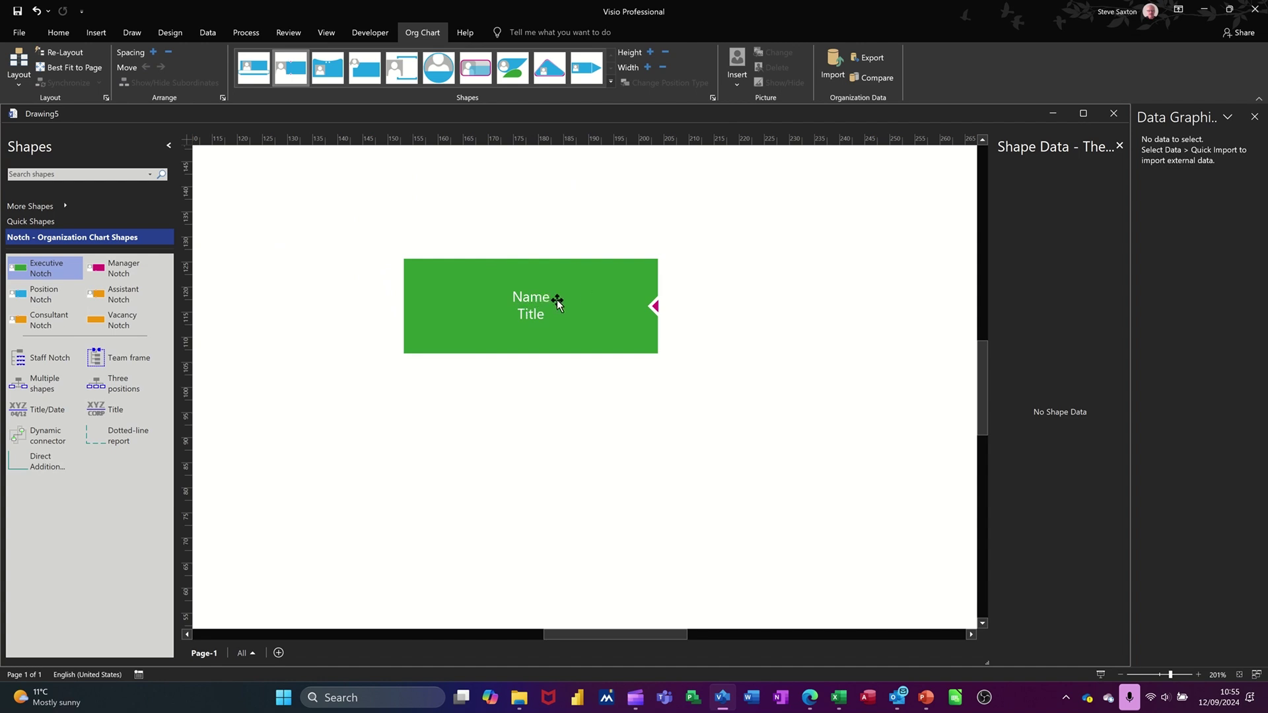
- Delete the Department, Telephone, Title and E-Mail fields from the shape's data definitions
right_click(594, 300)
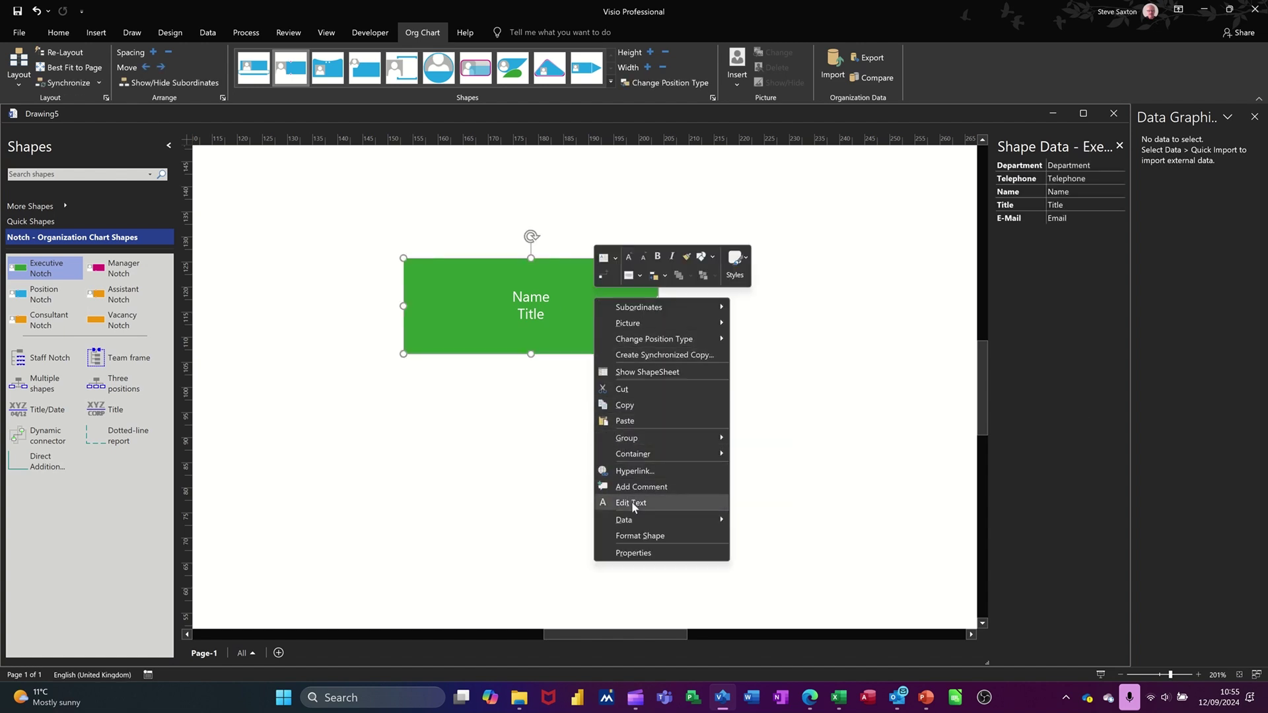
mouse_move(639, 518)
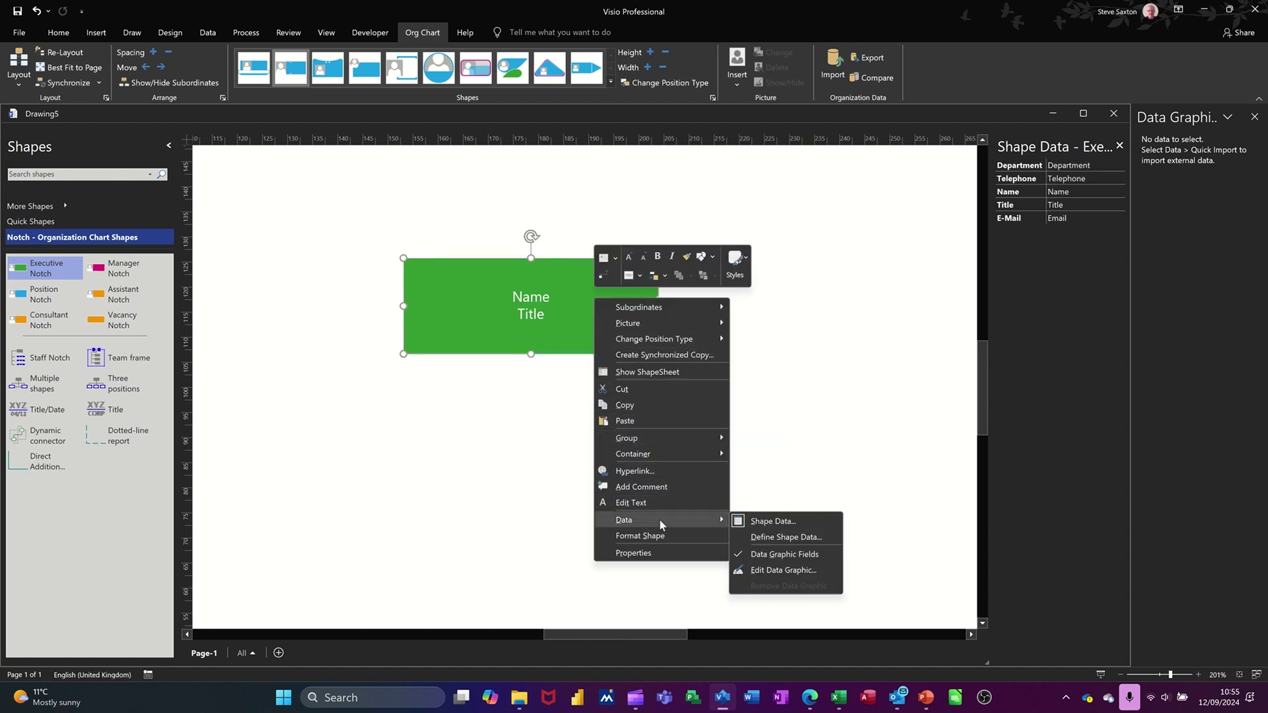
left_click(760, 538)
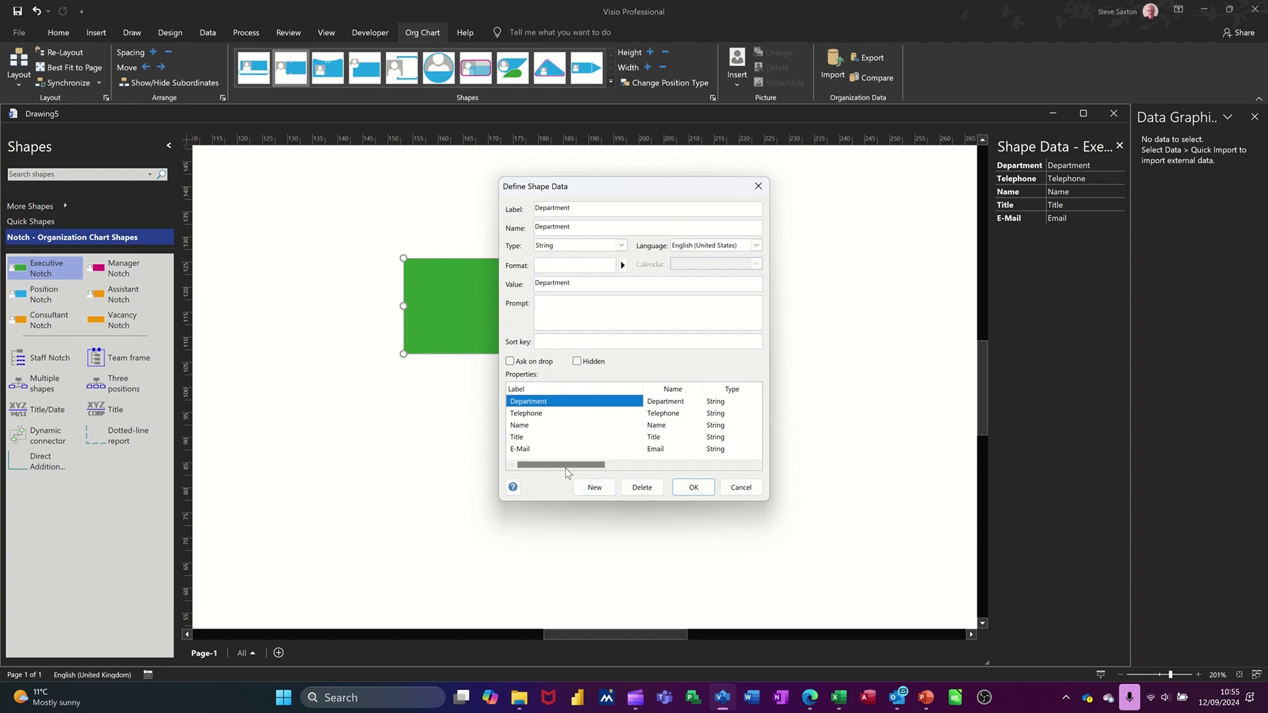
left_click(639, 489)
left_click(640, 490)
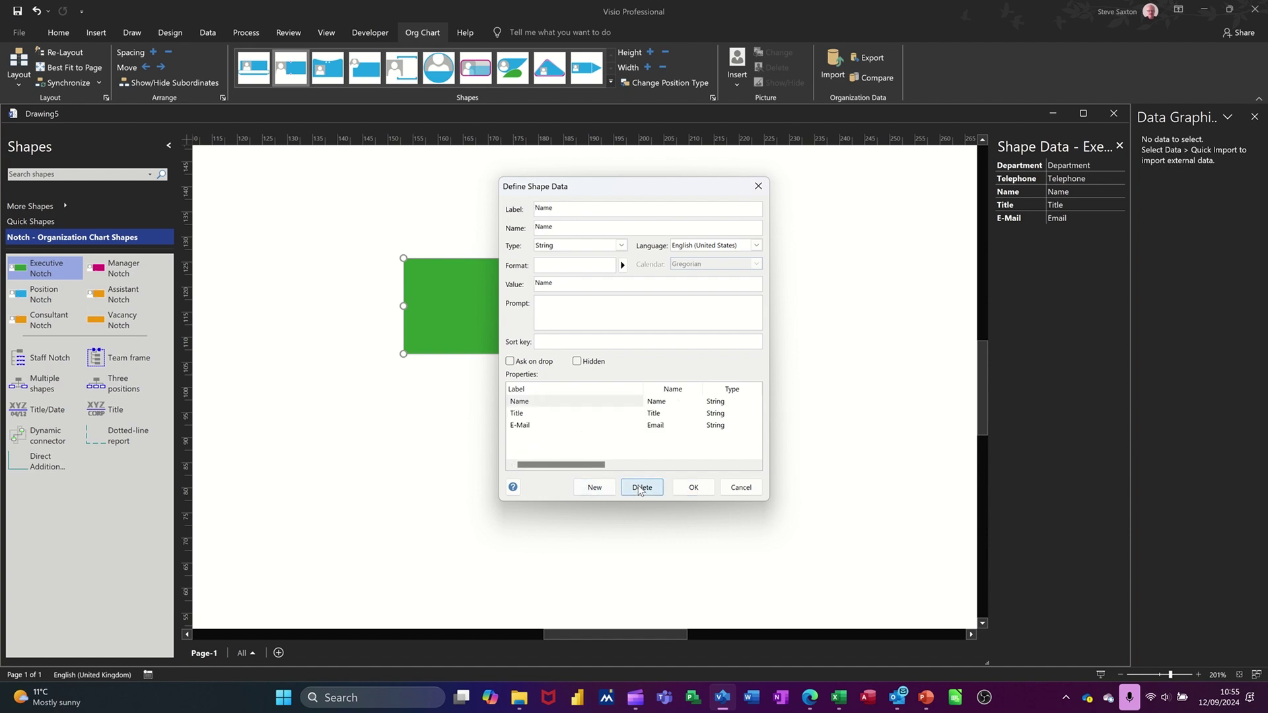
left_click(545, 414)
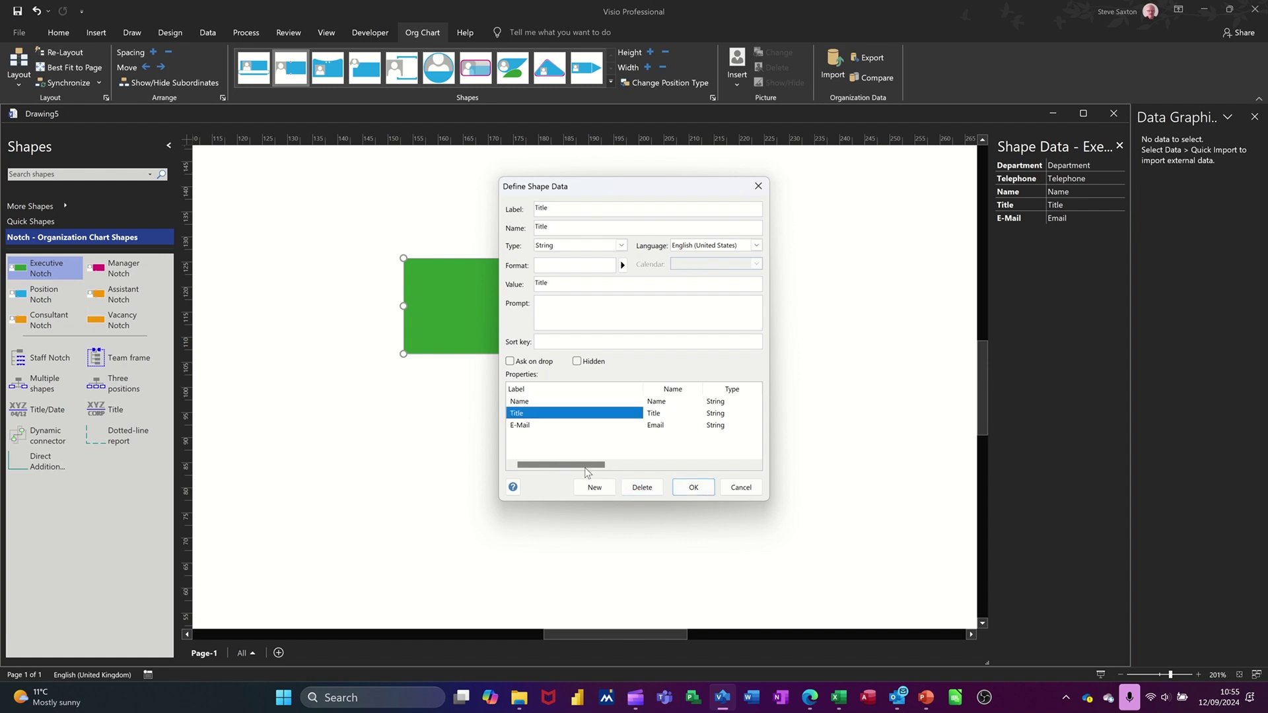
left_click(640, 490)
left_click(638, 490)
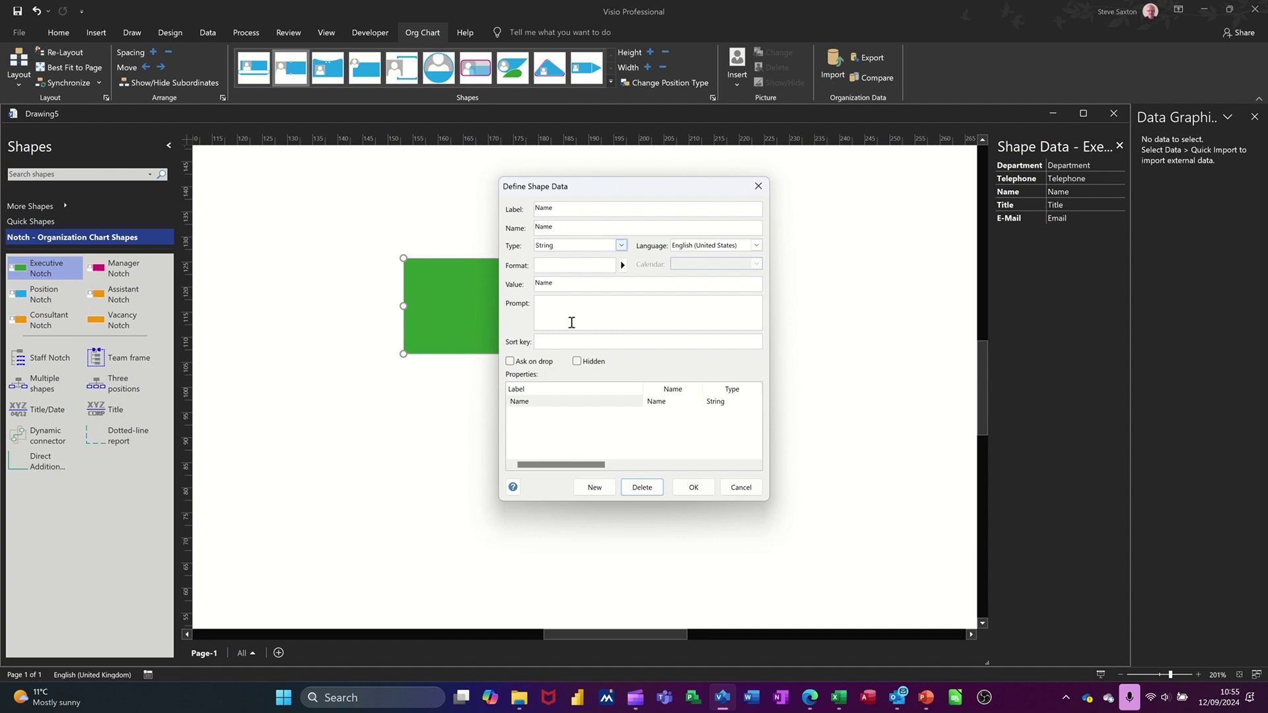
- Add an Appointment field and a Currency-type Salary field, then confirm the definitions
left_click(598, 489)
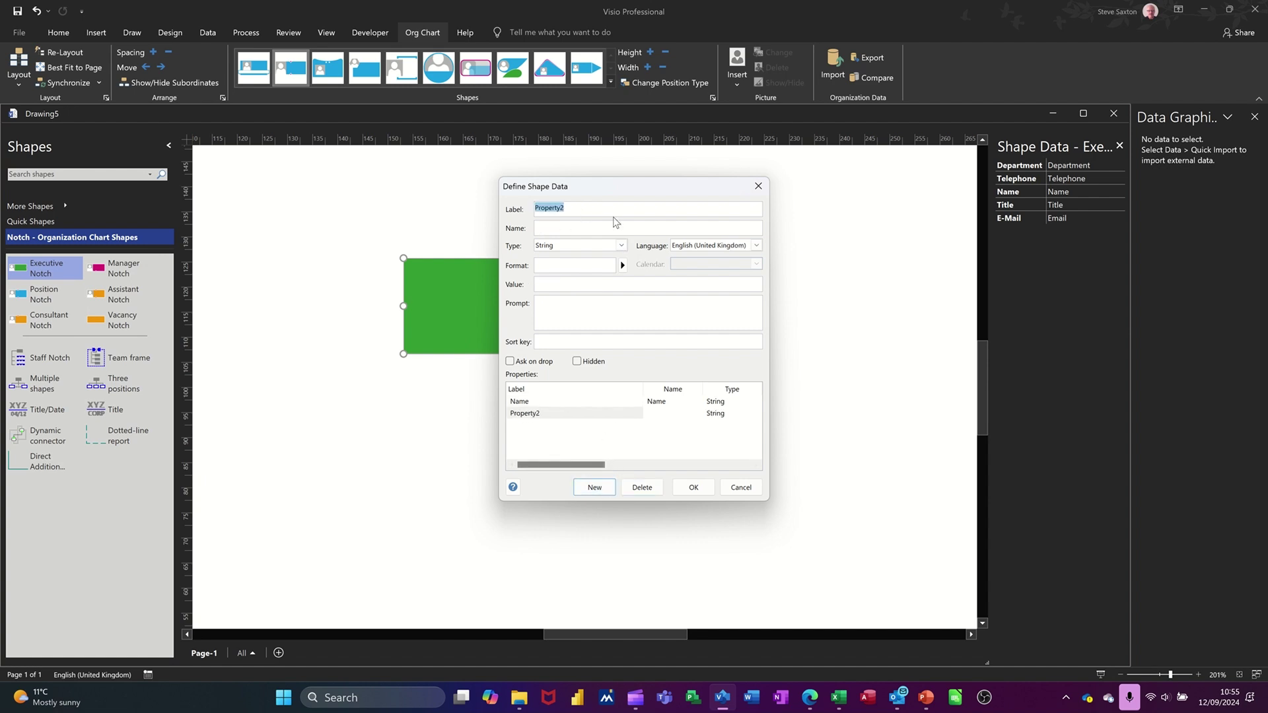
type("Appointment")
left_click(594, 488)
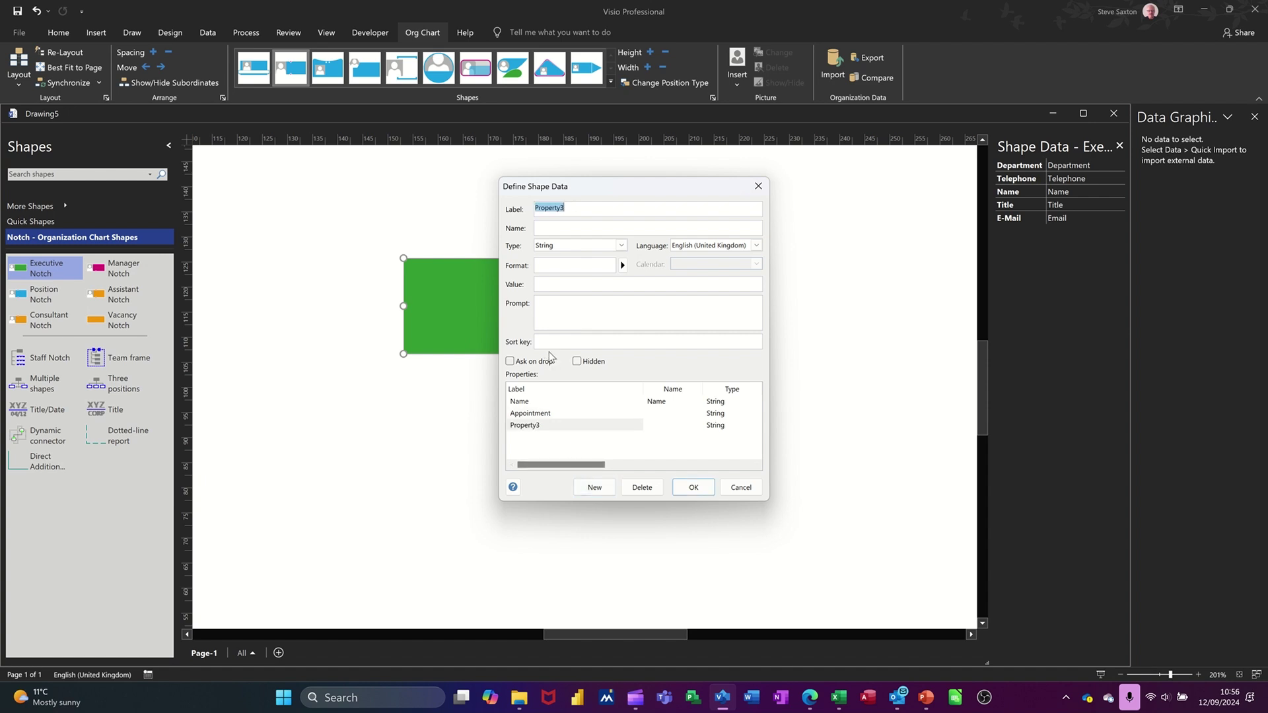
type("Salary")
left_click(622, 246)
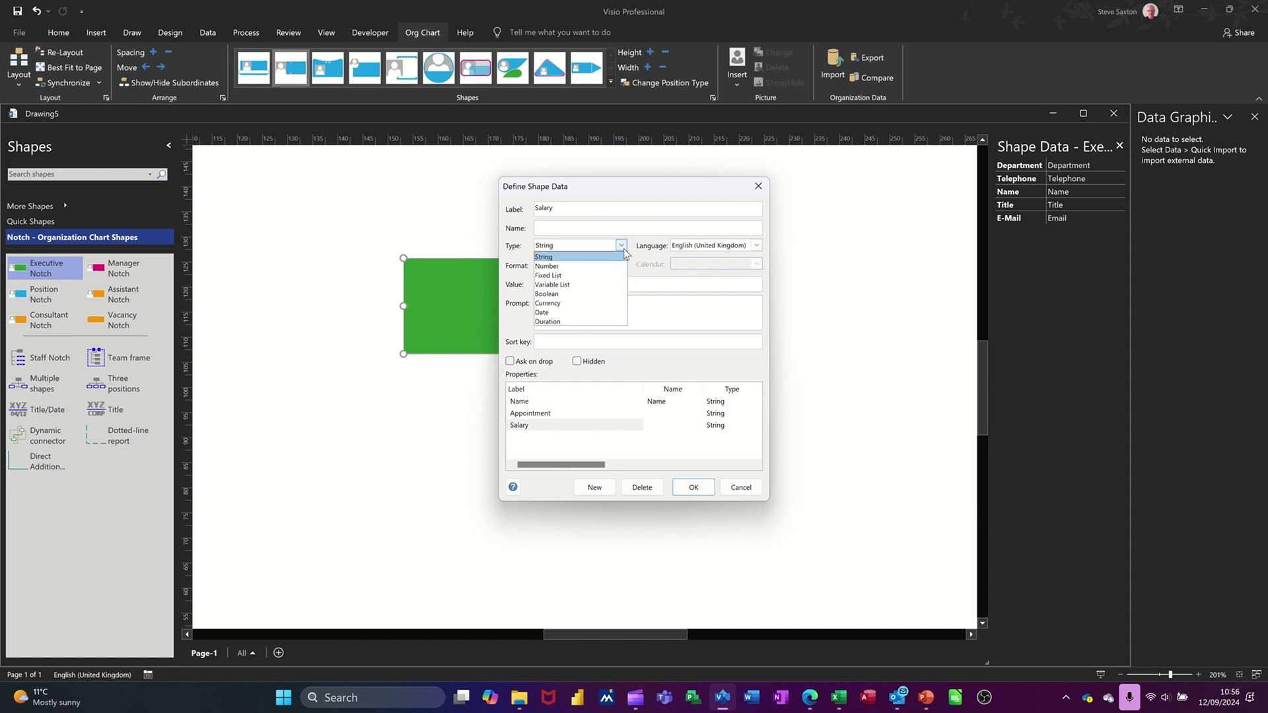
left_click(591, 302)
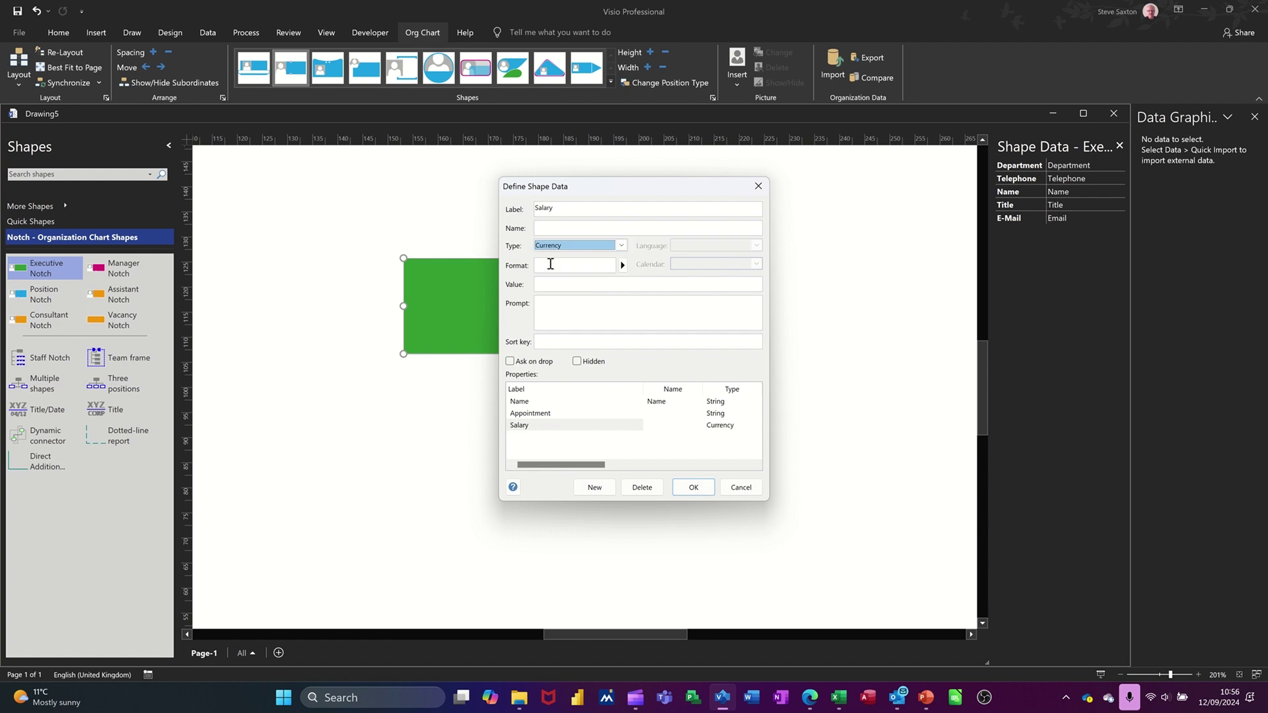
left_click(690, 488)
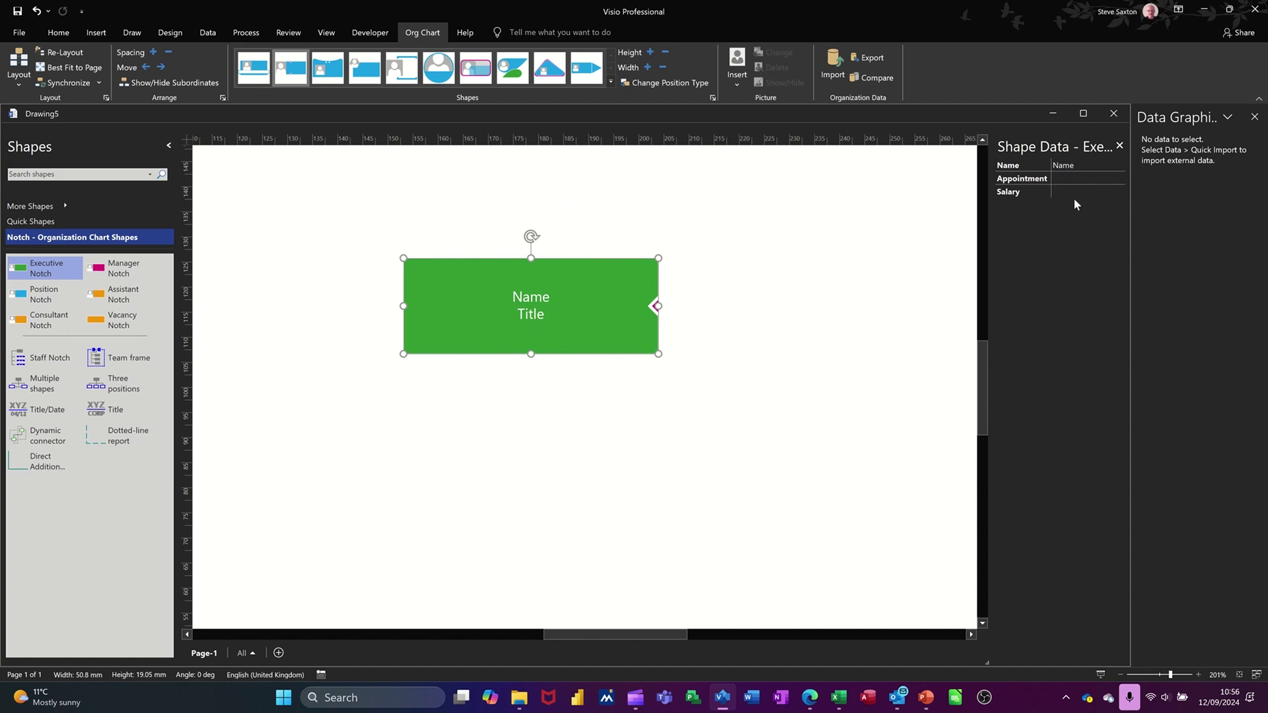
- Enter a sample name, Sales as Appointment and 232345 as Salary in the Shape Data fields
left_click(1082, 167)
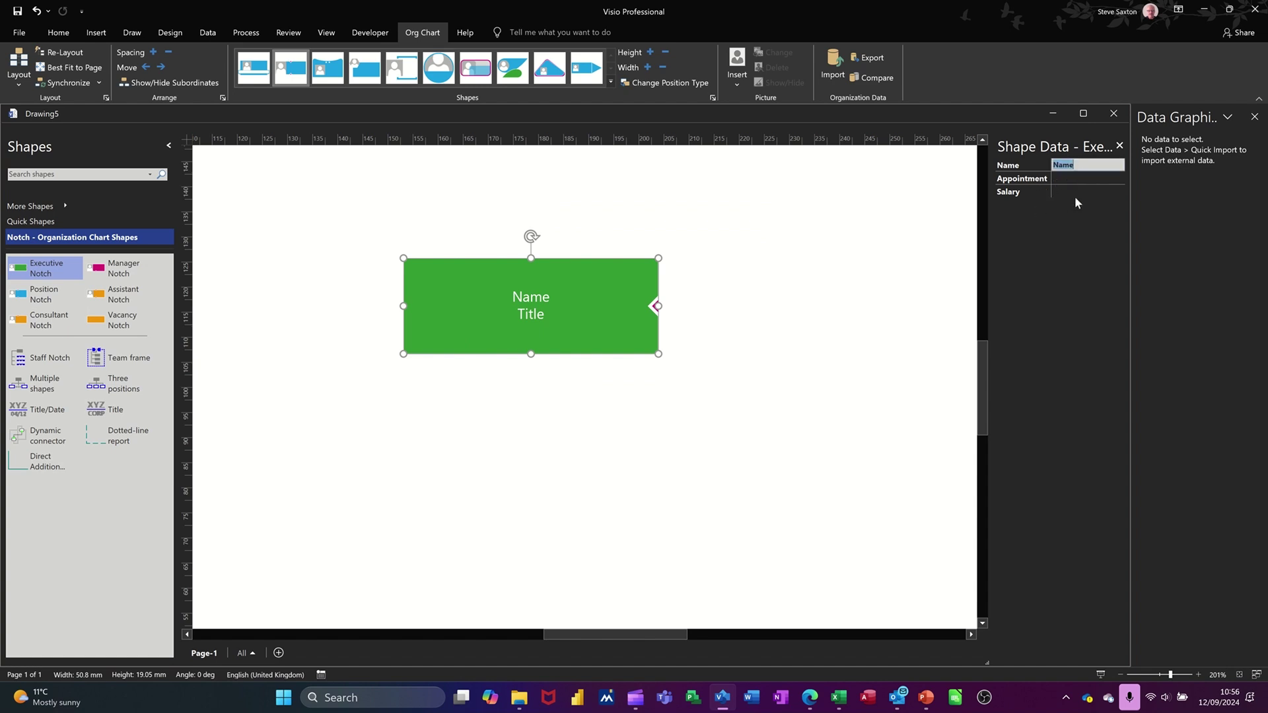
type("steve")
left_click(1091, 179)
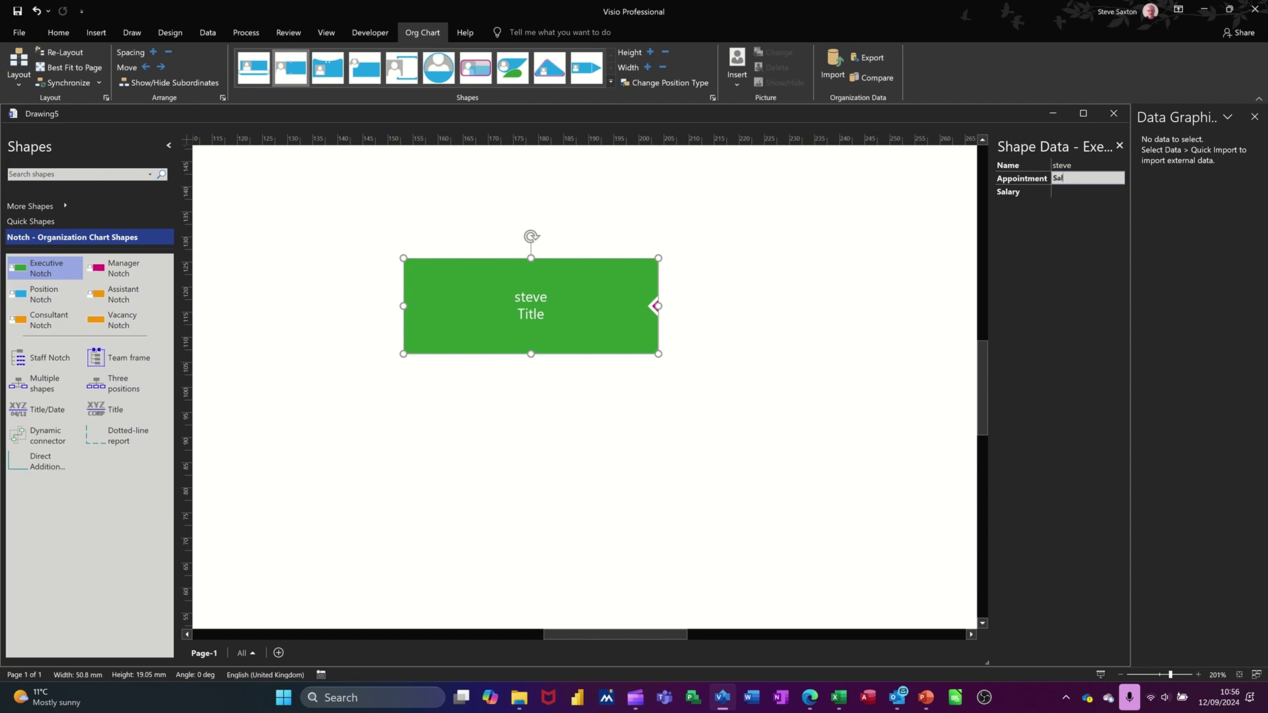
left_click(1092, 192)
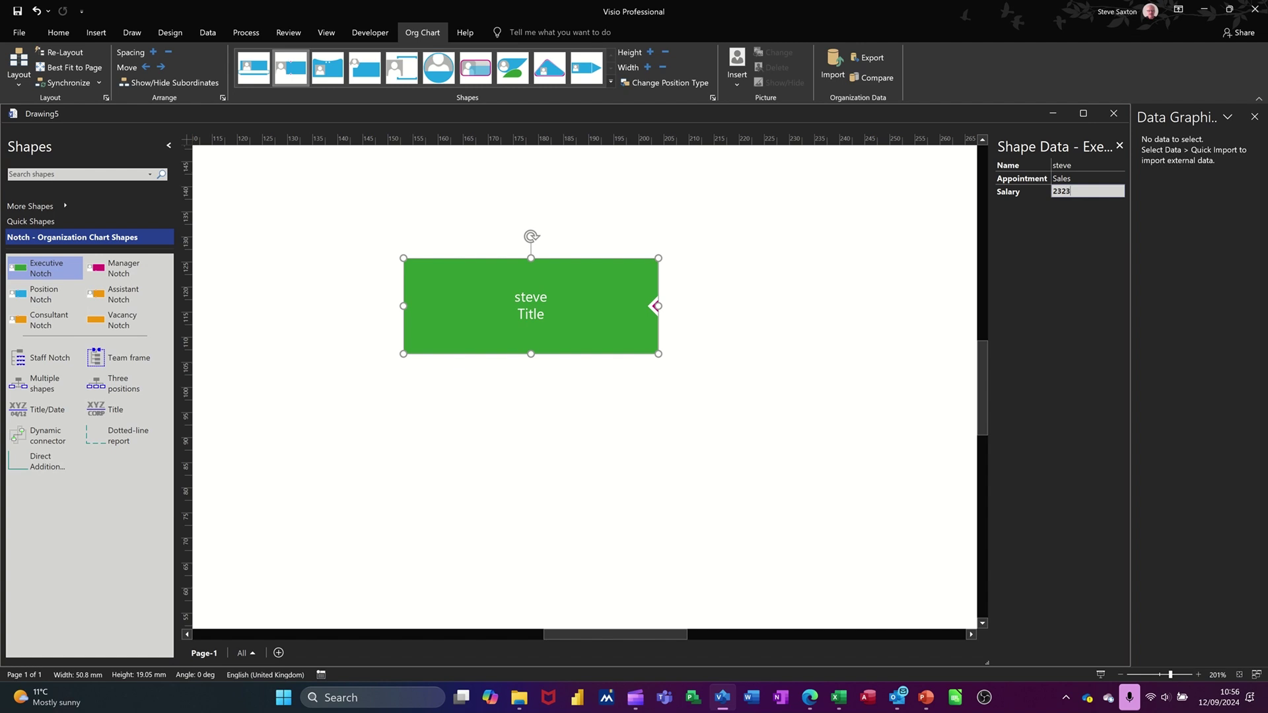
key("Return")
- Start a new data graphic and add Name as a text item with its label not shown
left_click(210, 35)
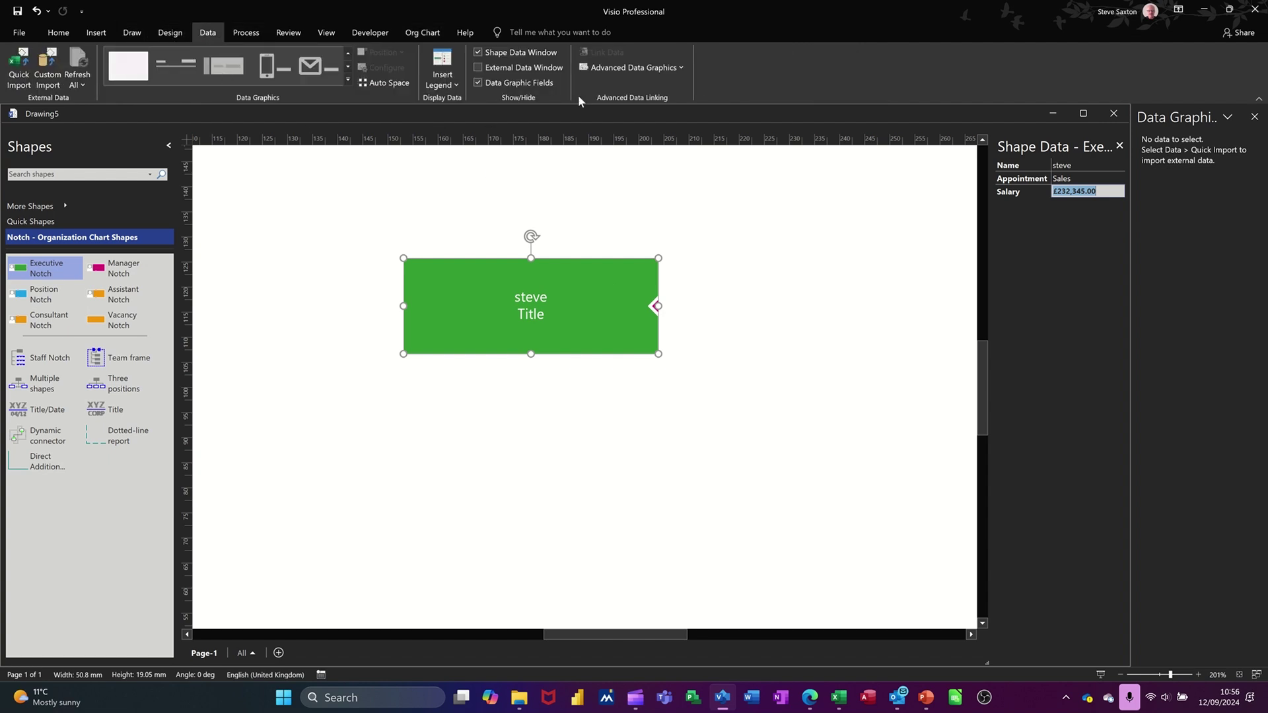
left_click(617, 70)
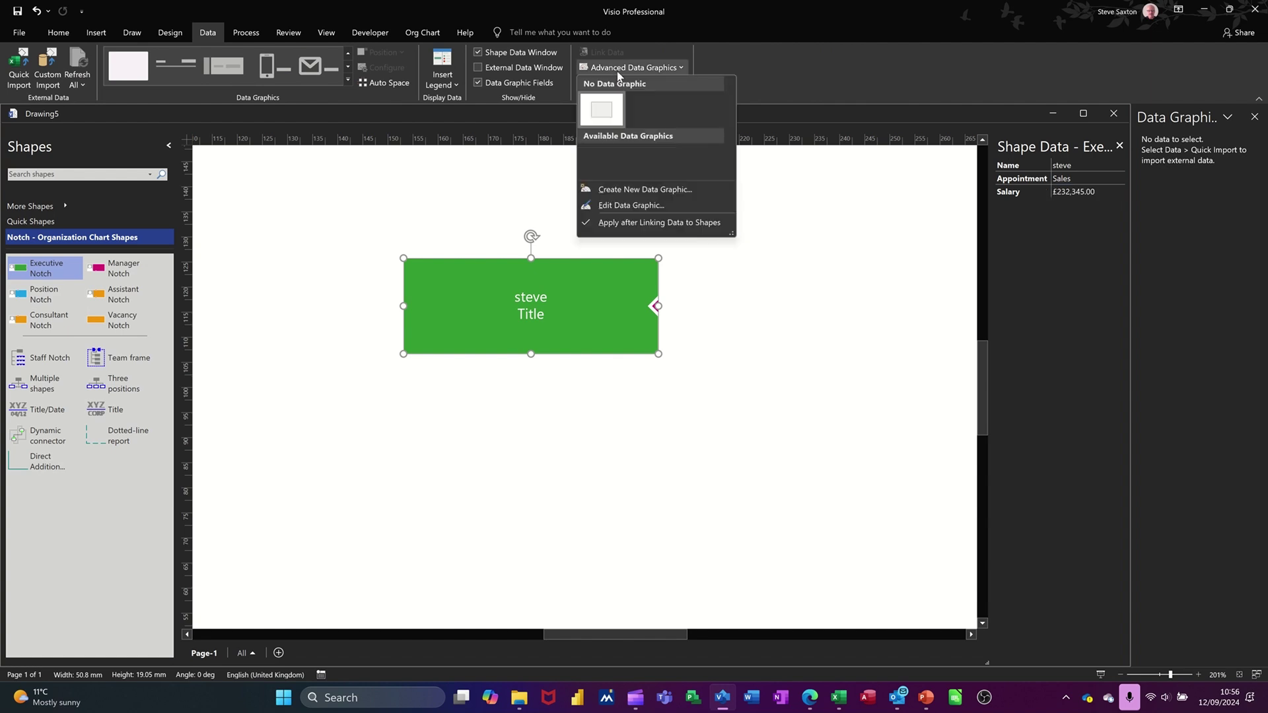
left_click(628, 189)
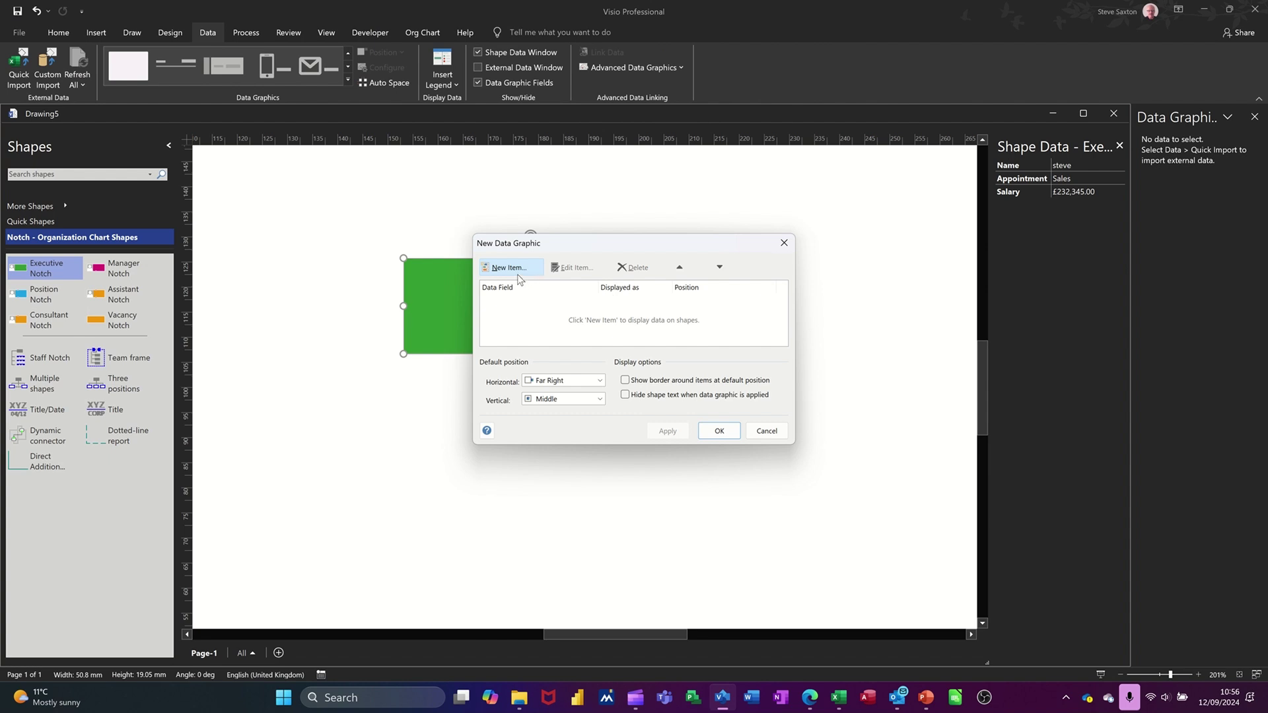
left_click(509, 267)
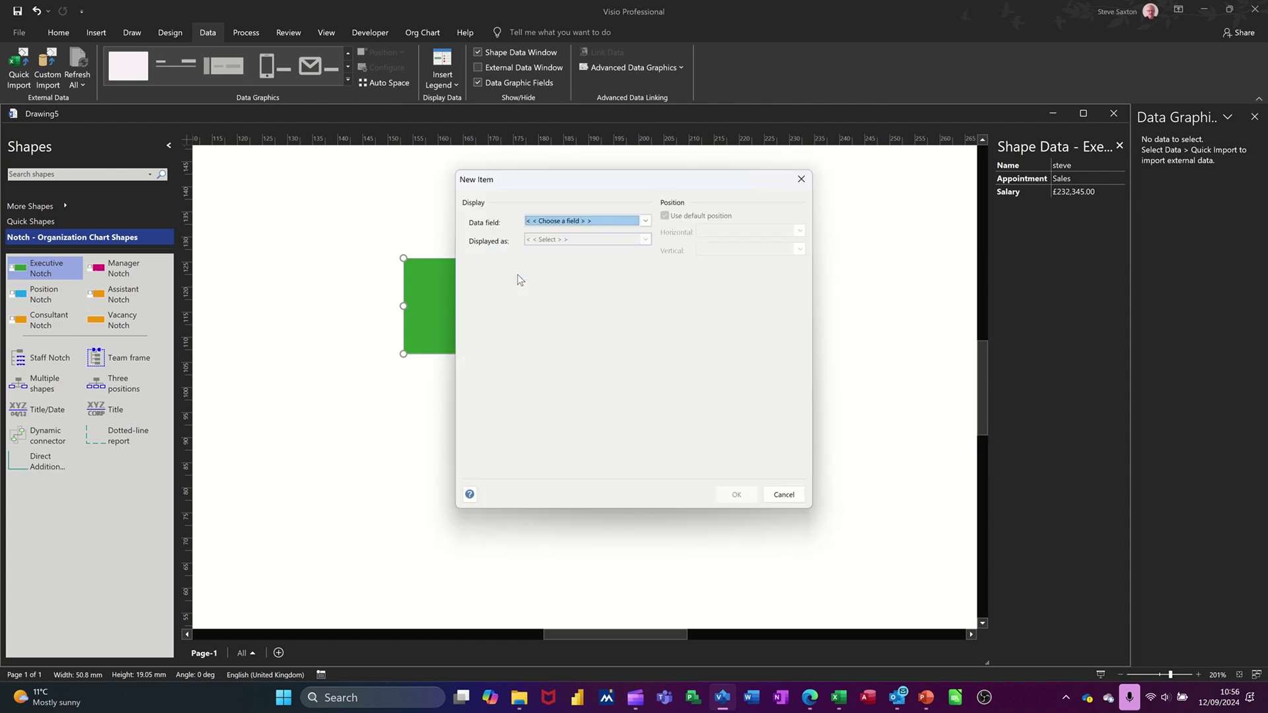
left_click(648, 221)
left_click(576, 256)
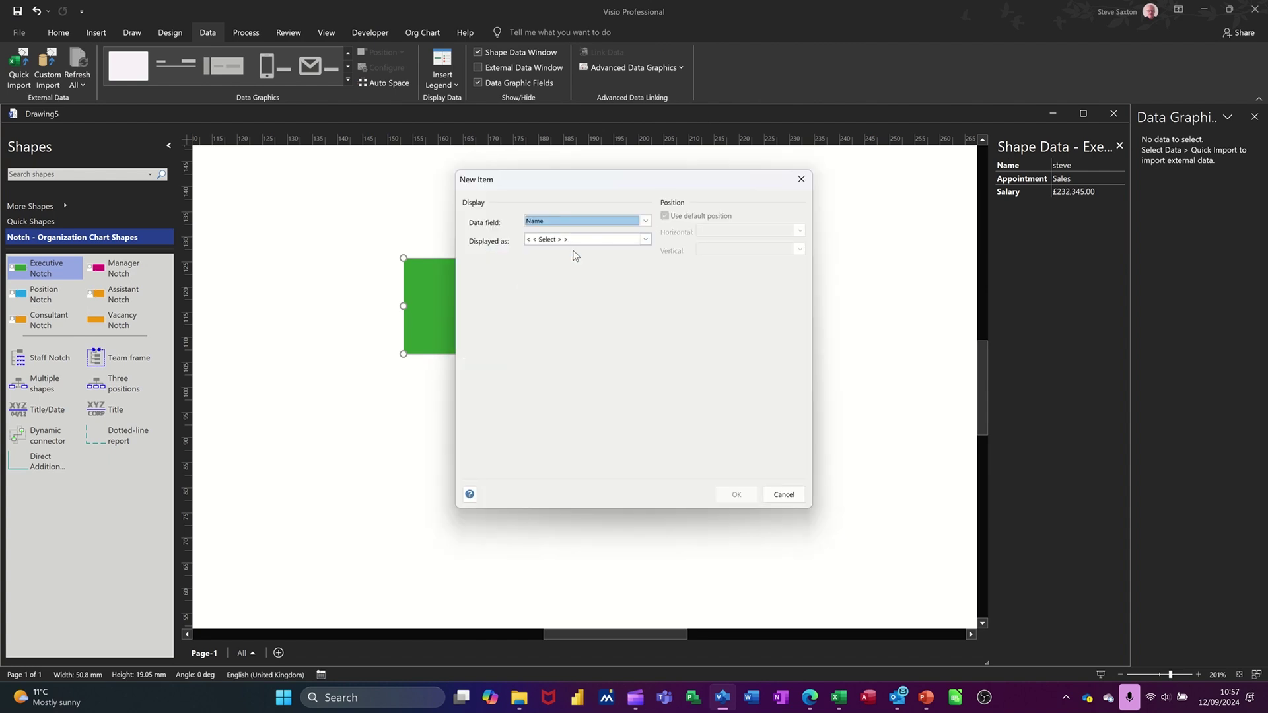
left_click(645, 240)
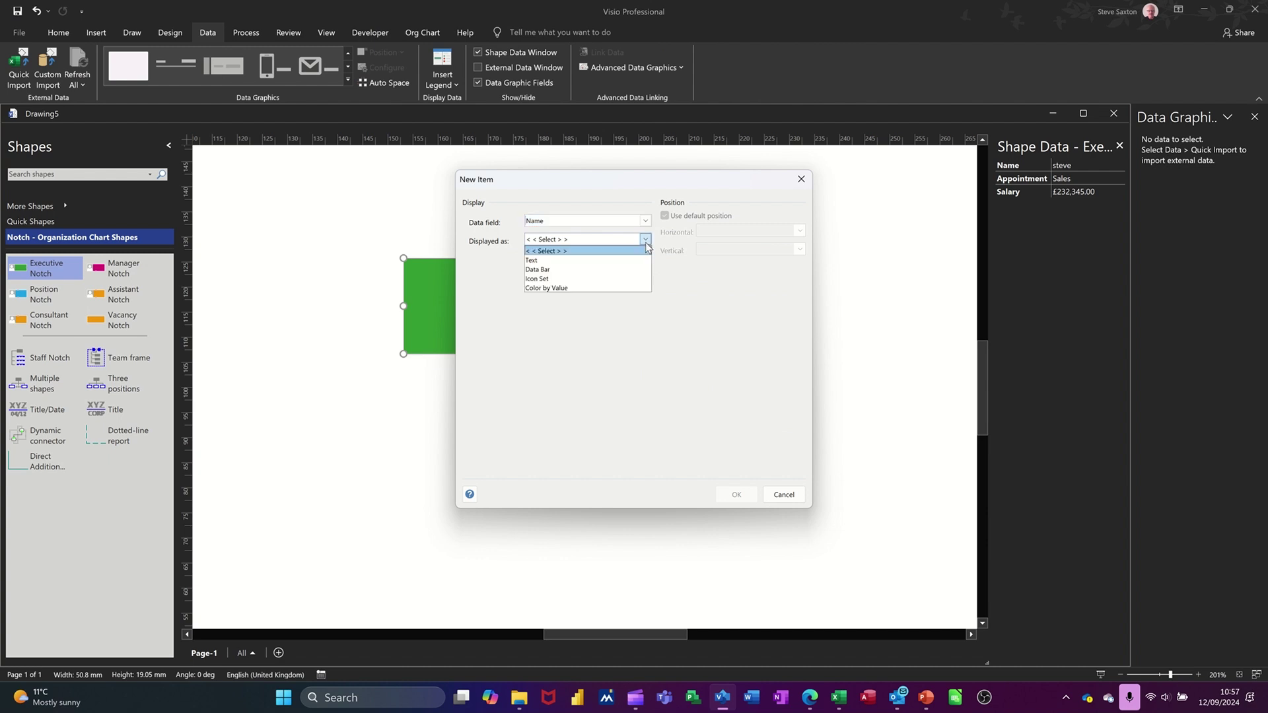
left_click(615, 265)
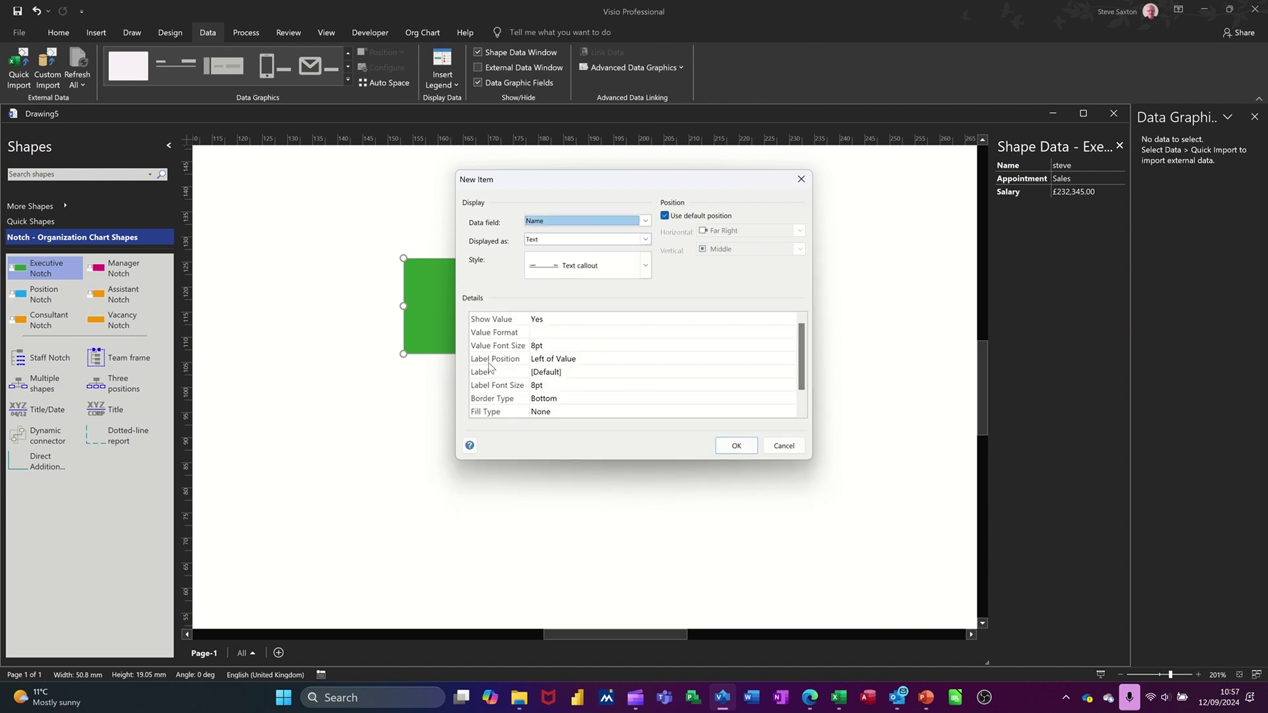
left_click(585, 362)
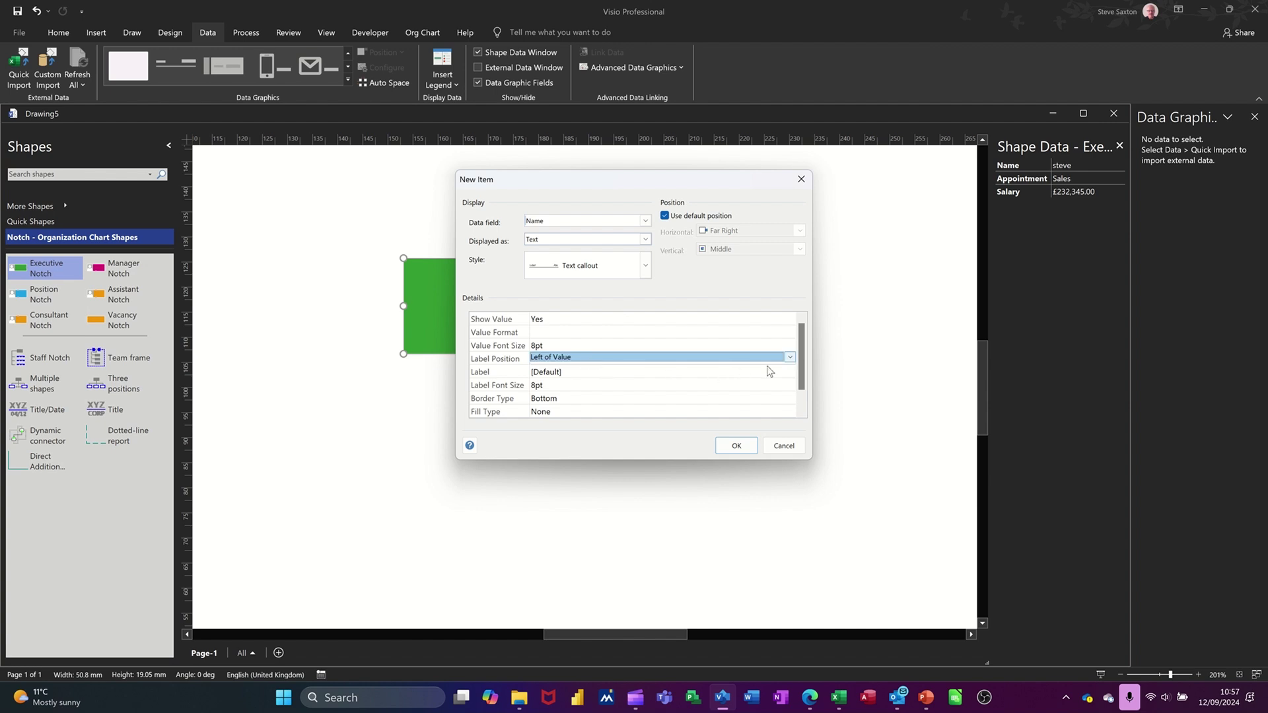
left_click(789, 362)
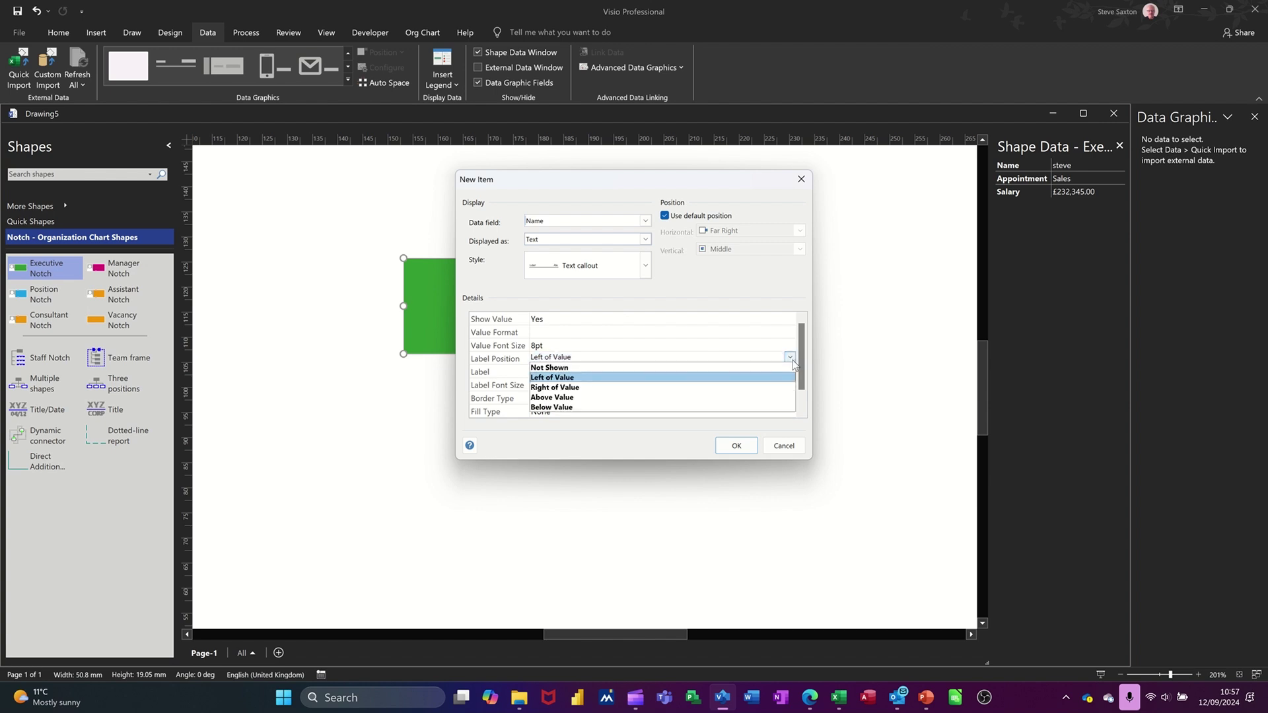
left_click(743, 366)
left_click(731, 446)
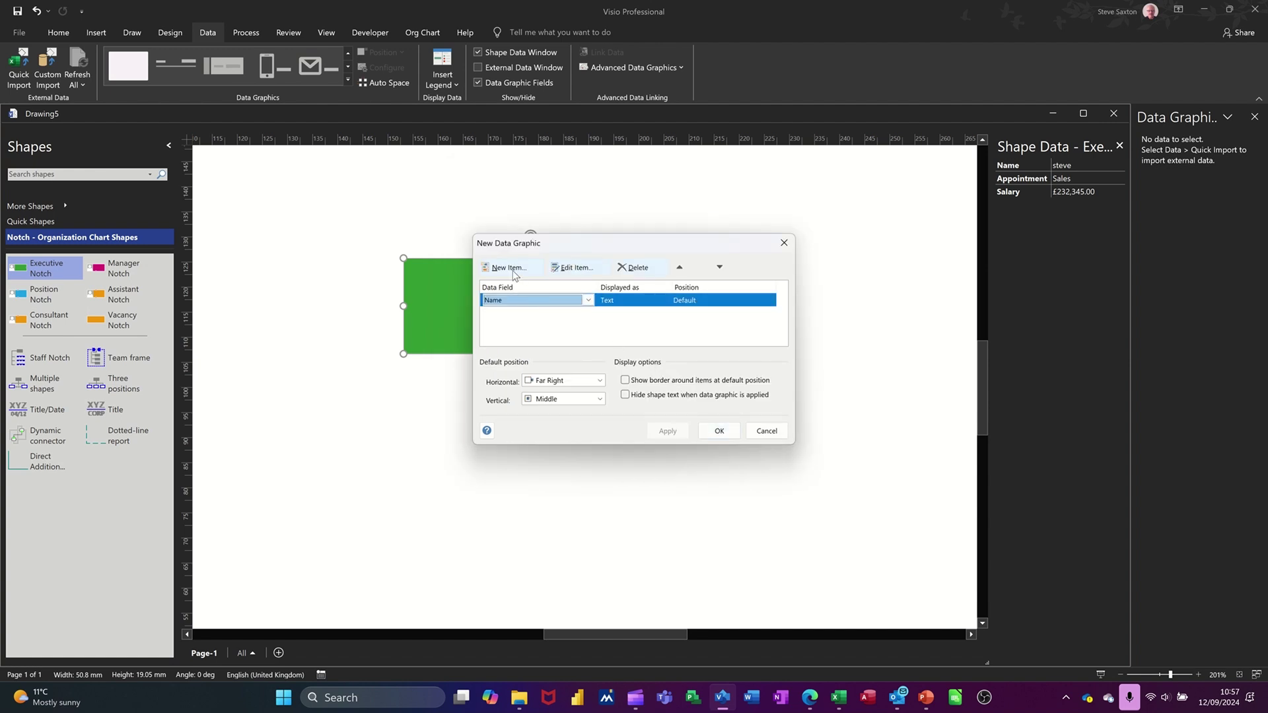
- Add Appointment as a text item with its label position set to Not Shown
left_click(512, 269)
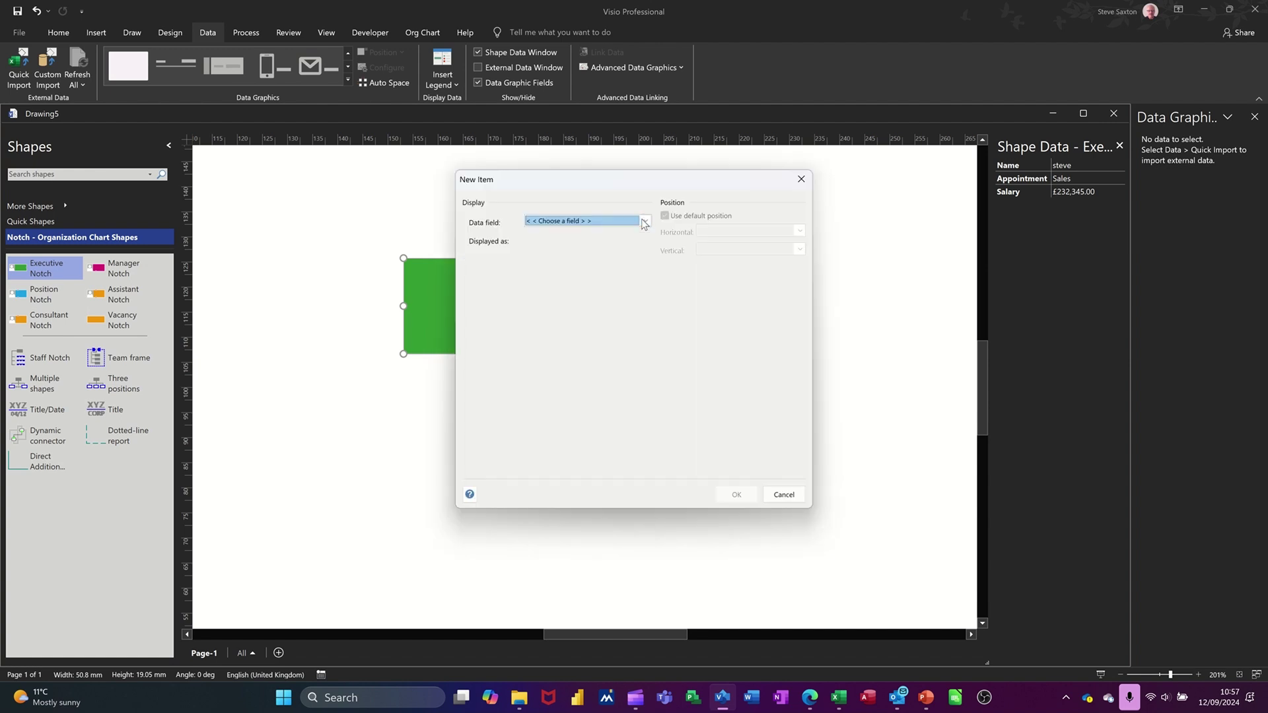
left_click(640, 223)
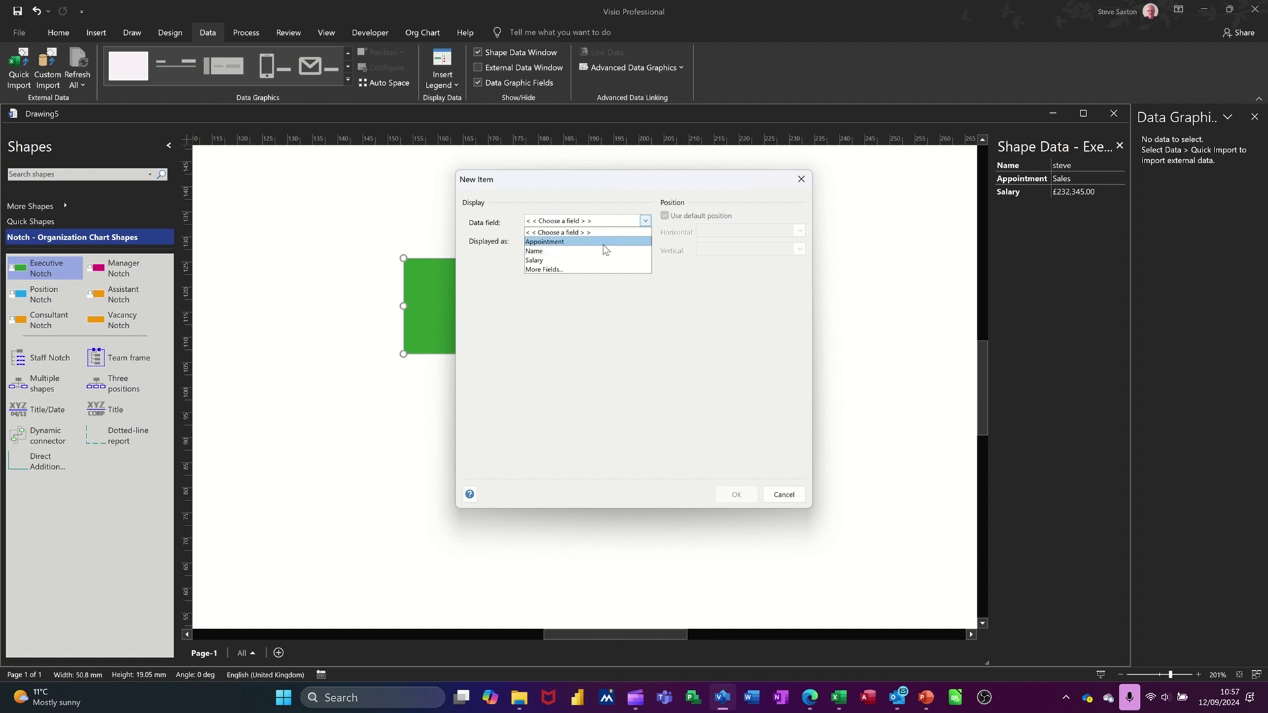
left_click(608, 242)
left_click(642, 242)
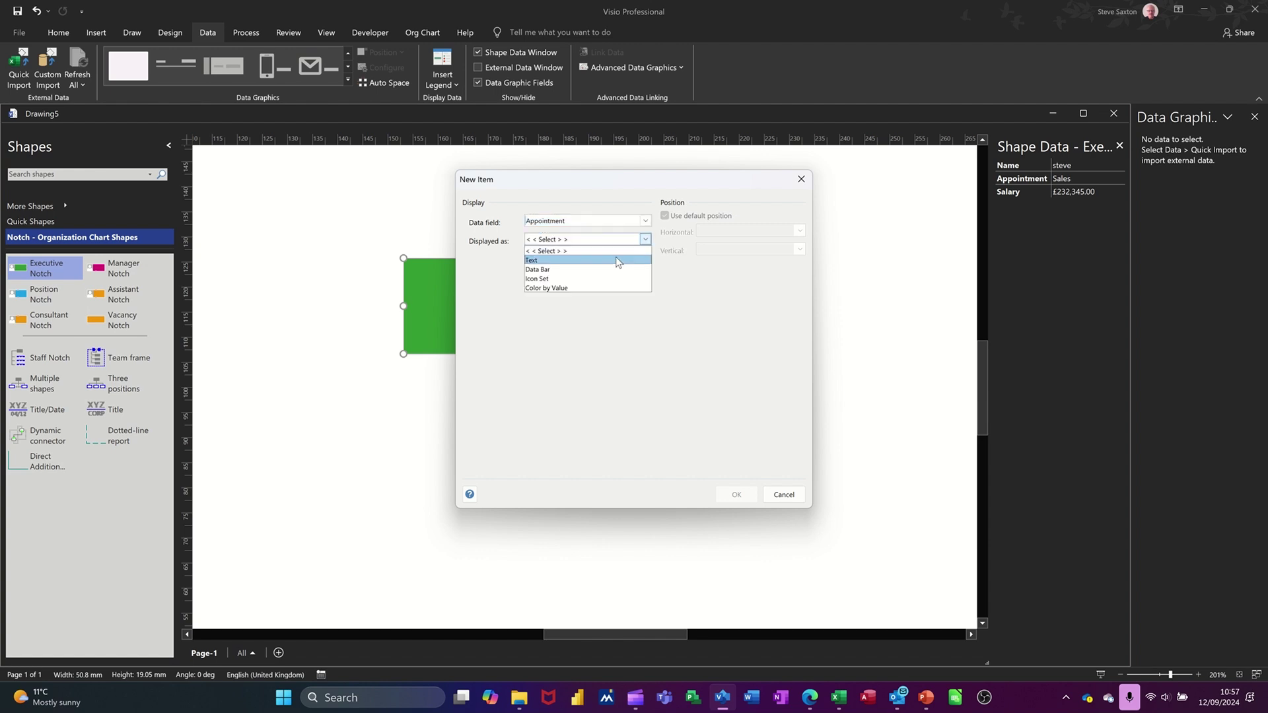
left_click(617, 260)
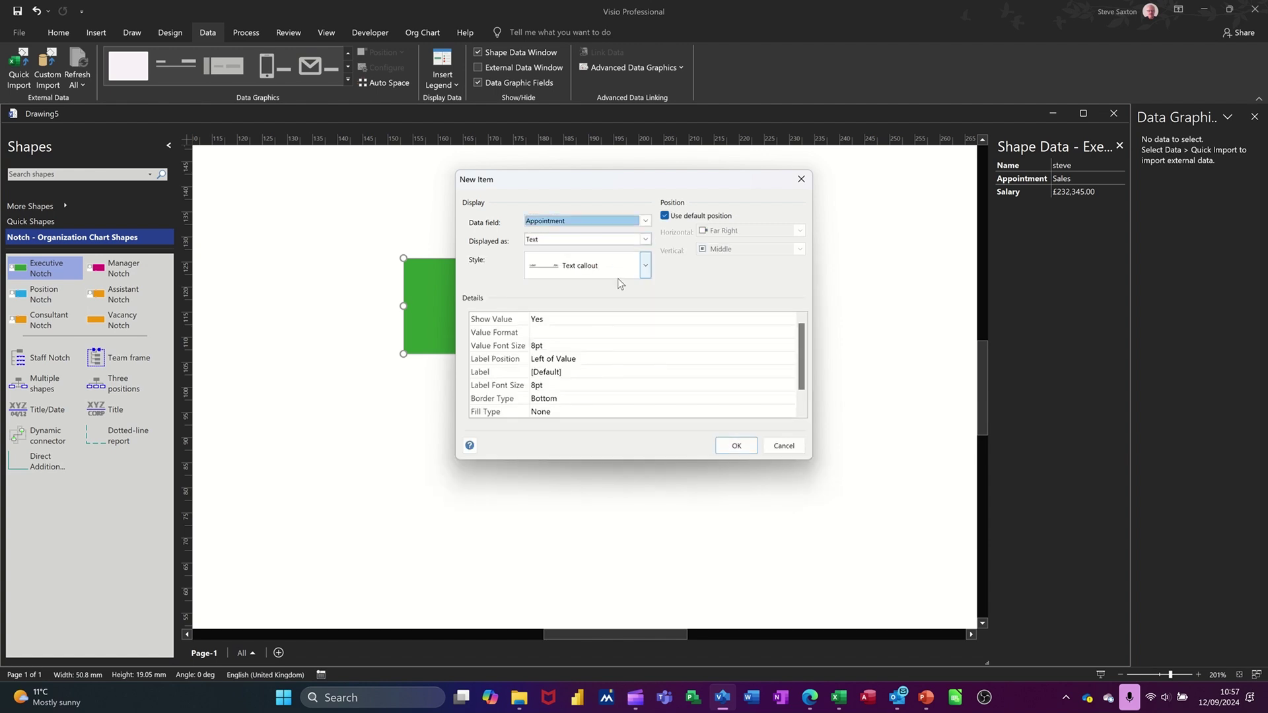
left_click(593, 359)
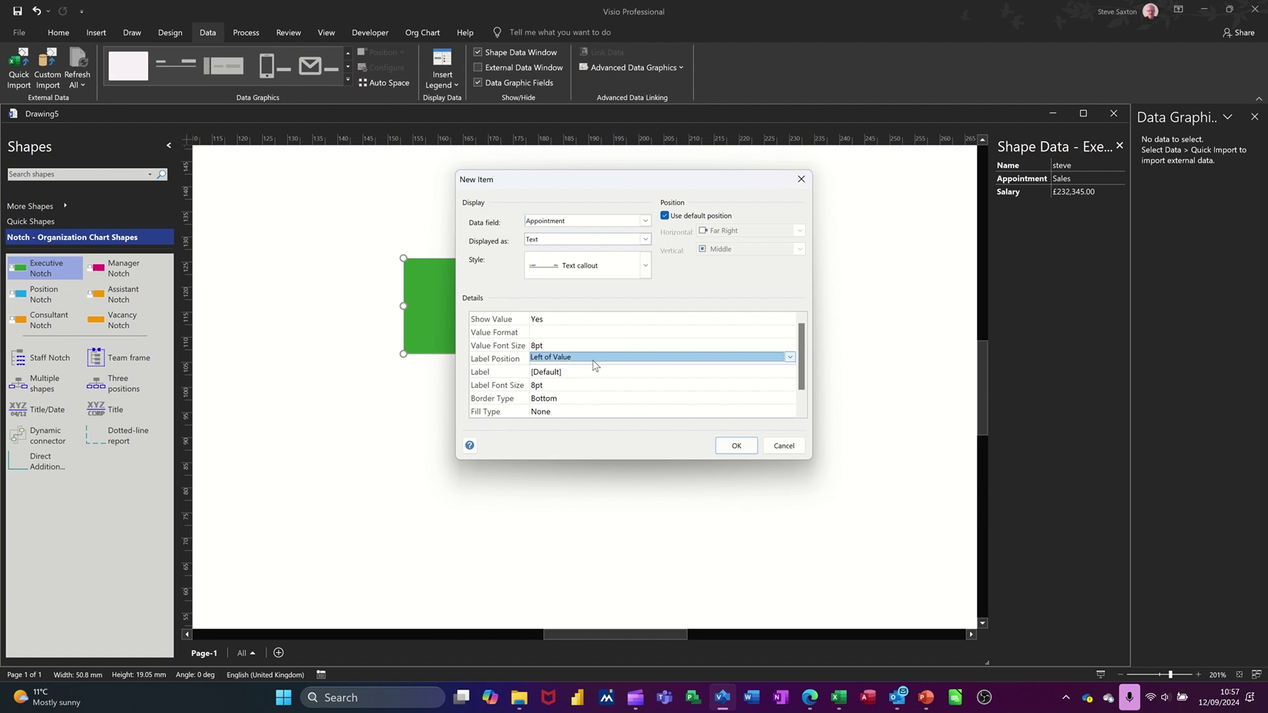
left_click(776, 357)
left_click(720, 370)
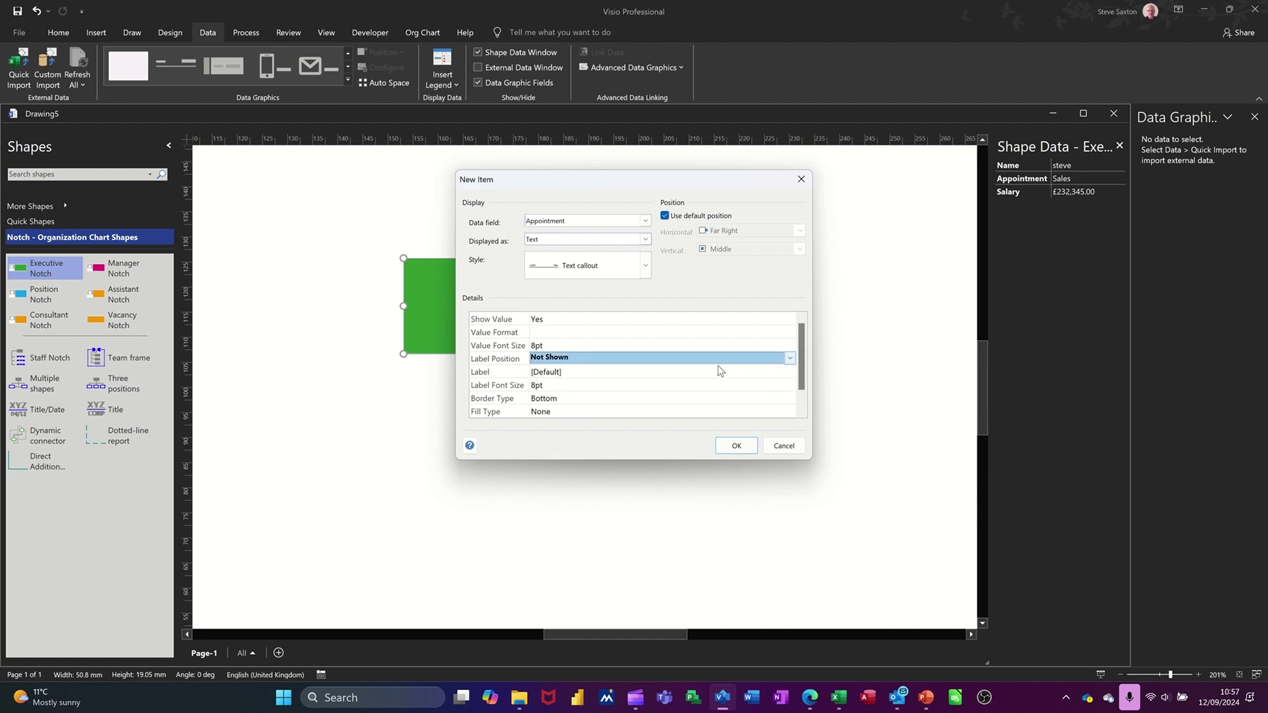
left_click(736, 446)
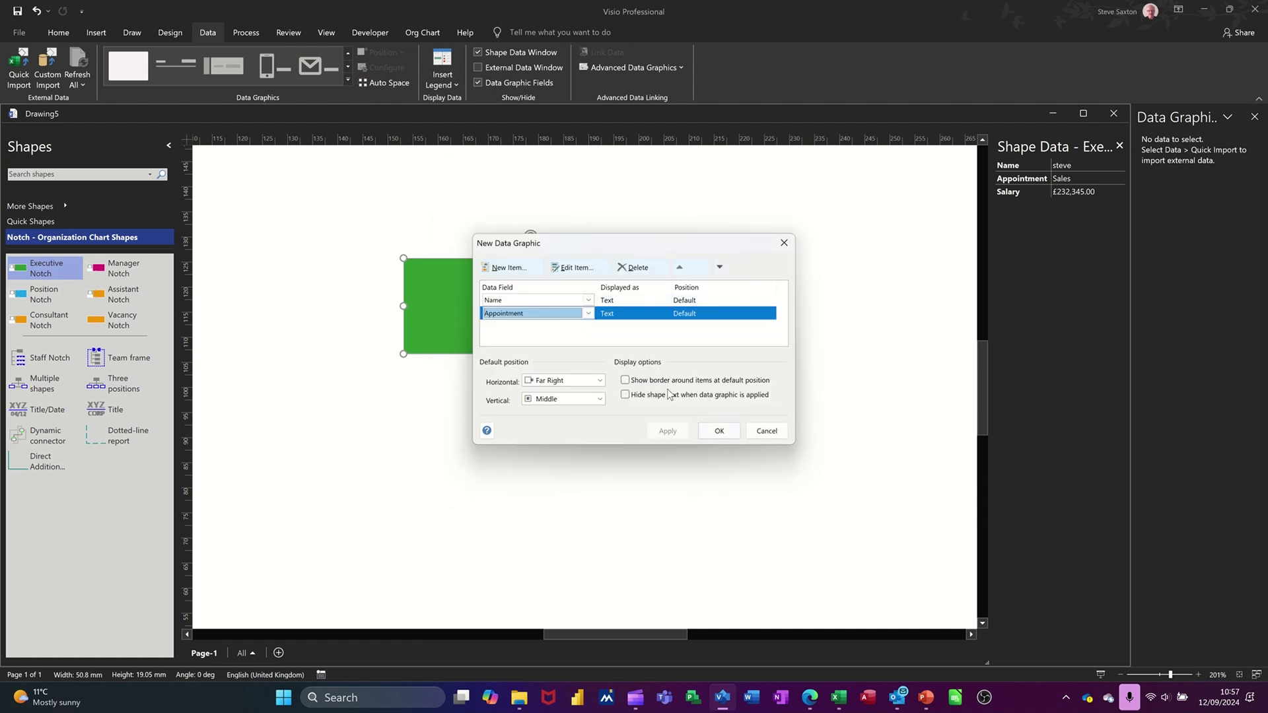
- Add Salary as an unlabelled text item, finish the data graphic and apply it to the shape
left_click(509, 268)
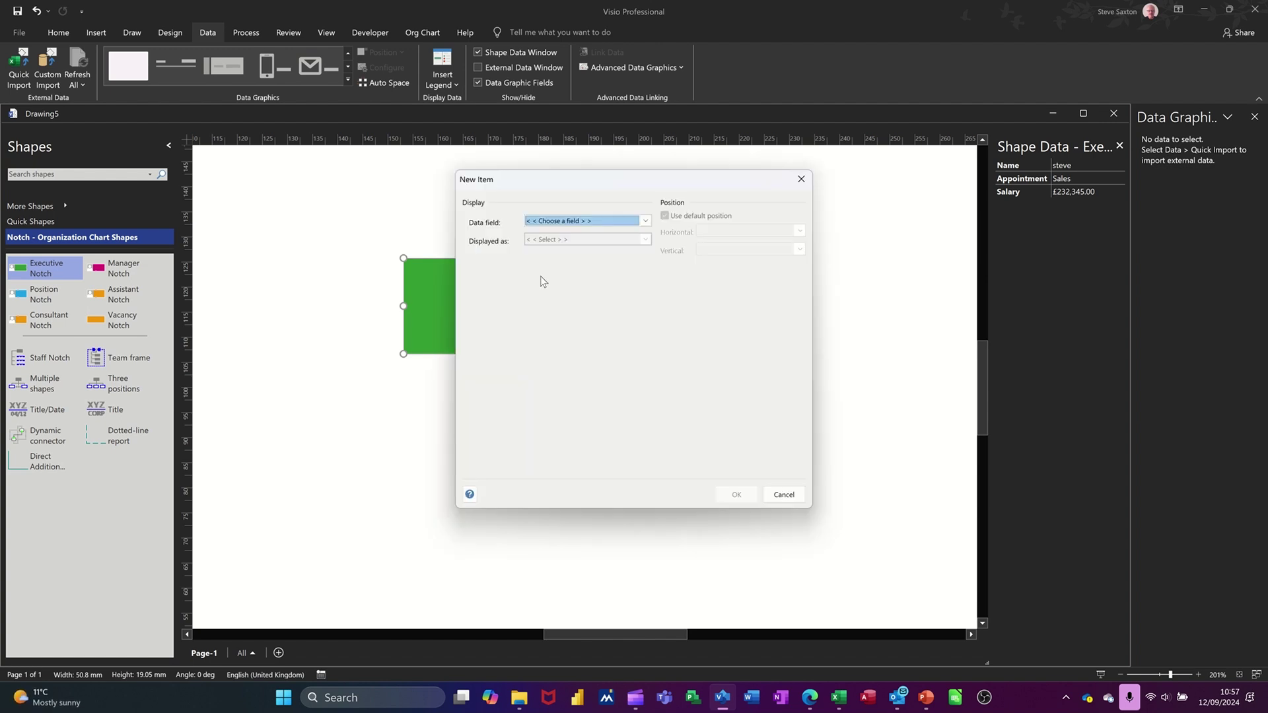
left_click(645, 220)
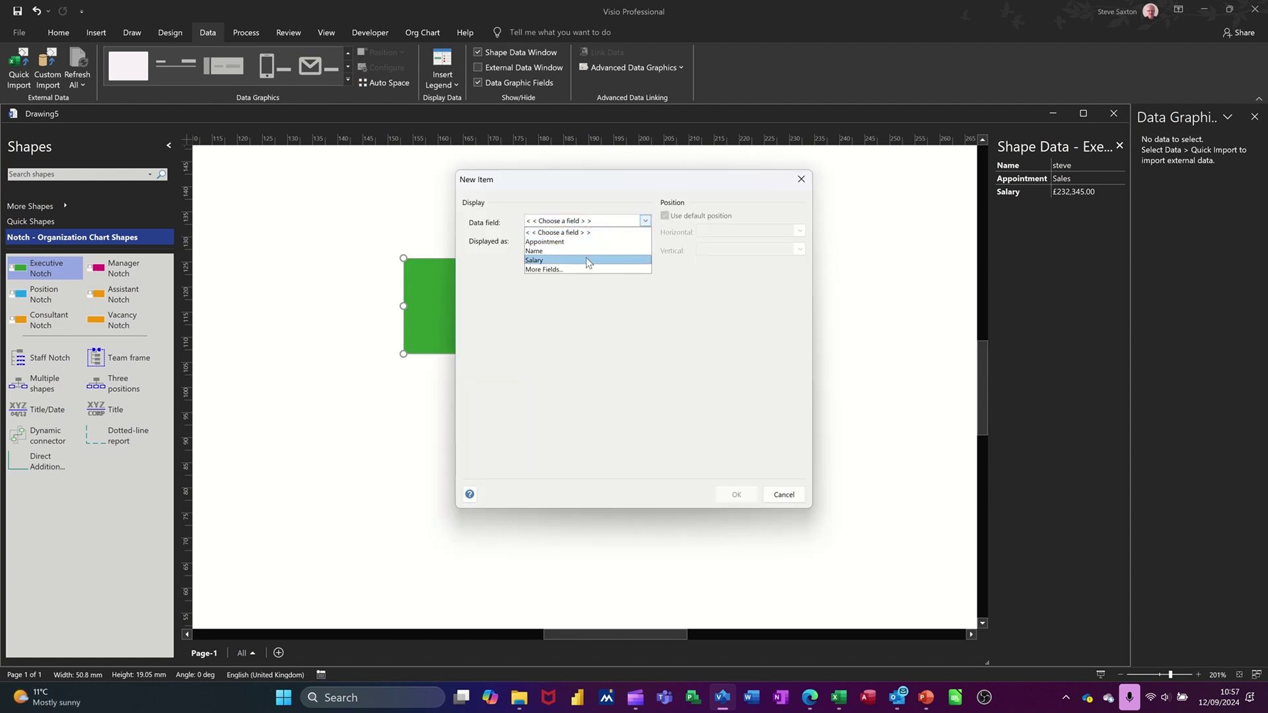
left_click(597, 261)
left_click(621, 241)
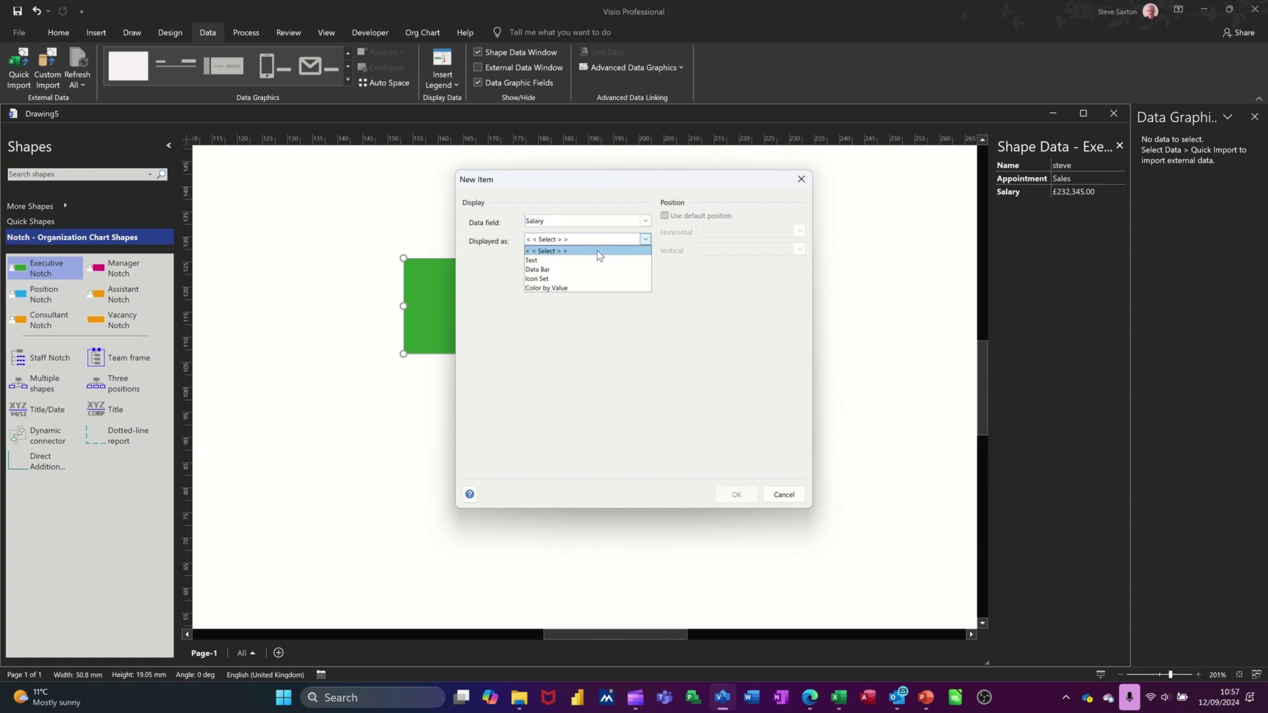
left_click(588, 260)
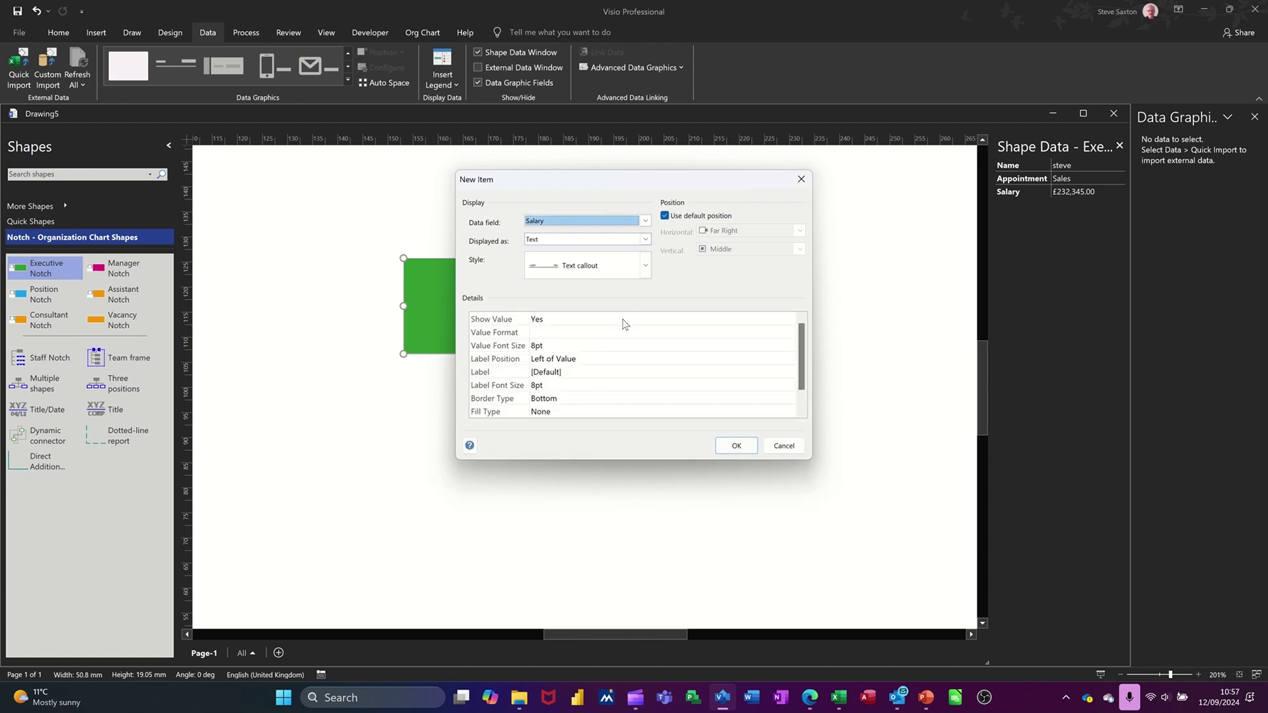
left_click(603, 360)
left_click(639, 362)
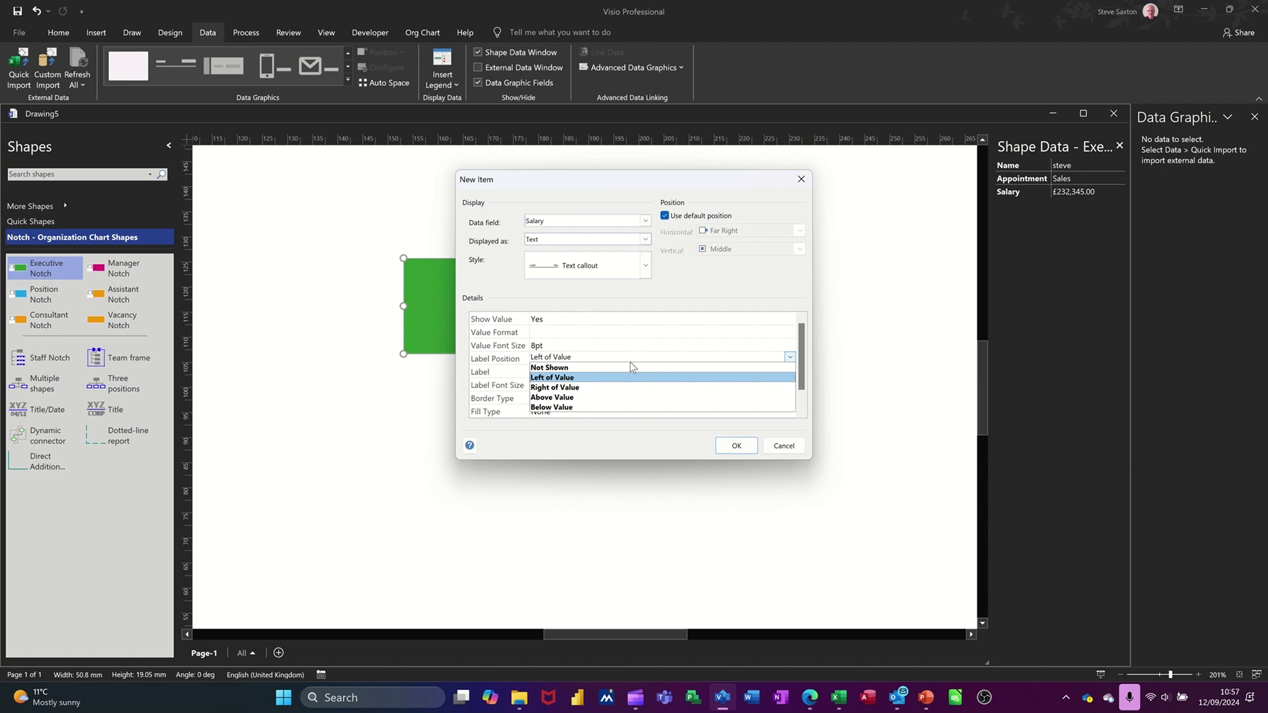
left_click(628, 368)
left_click(736, 446)
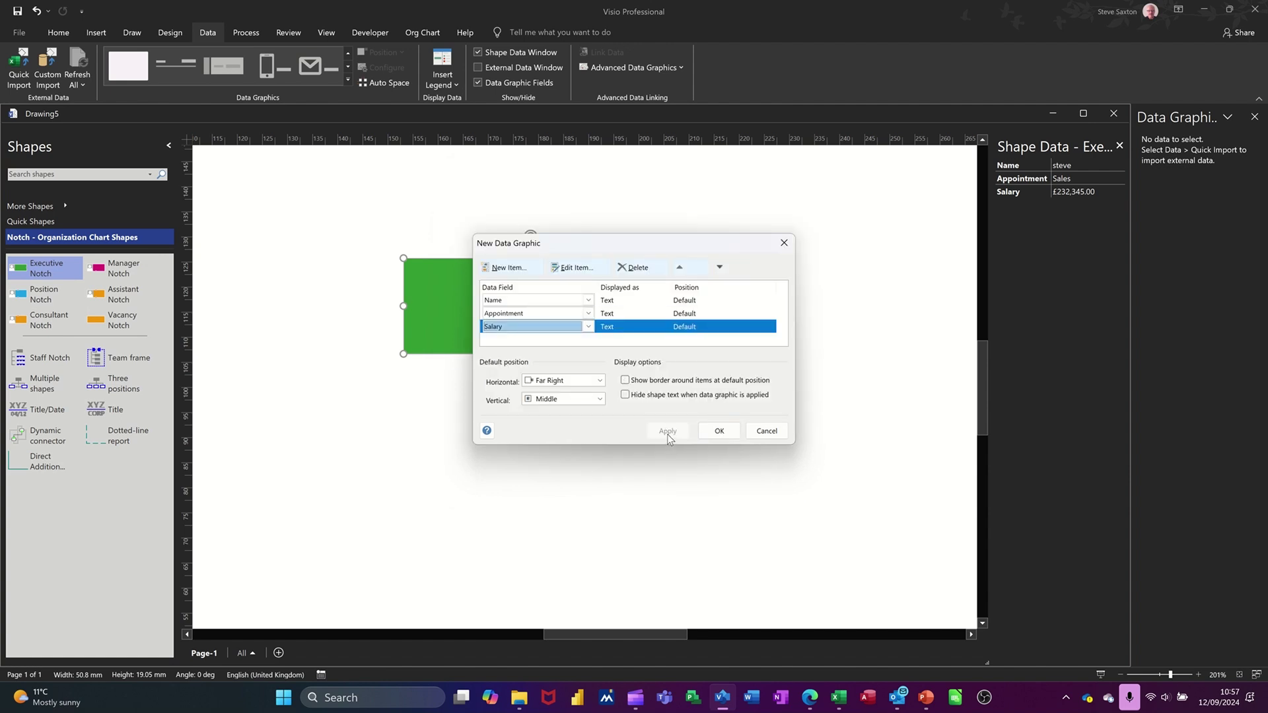
left_click(727, 431)
left_click(621, 384)
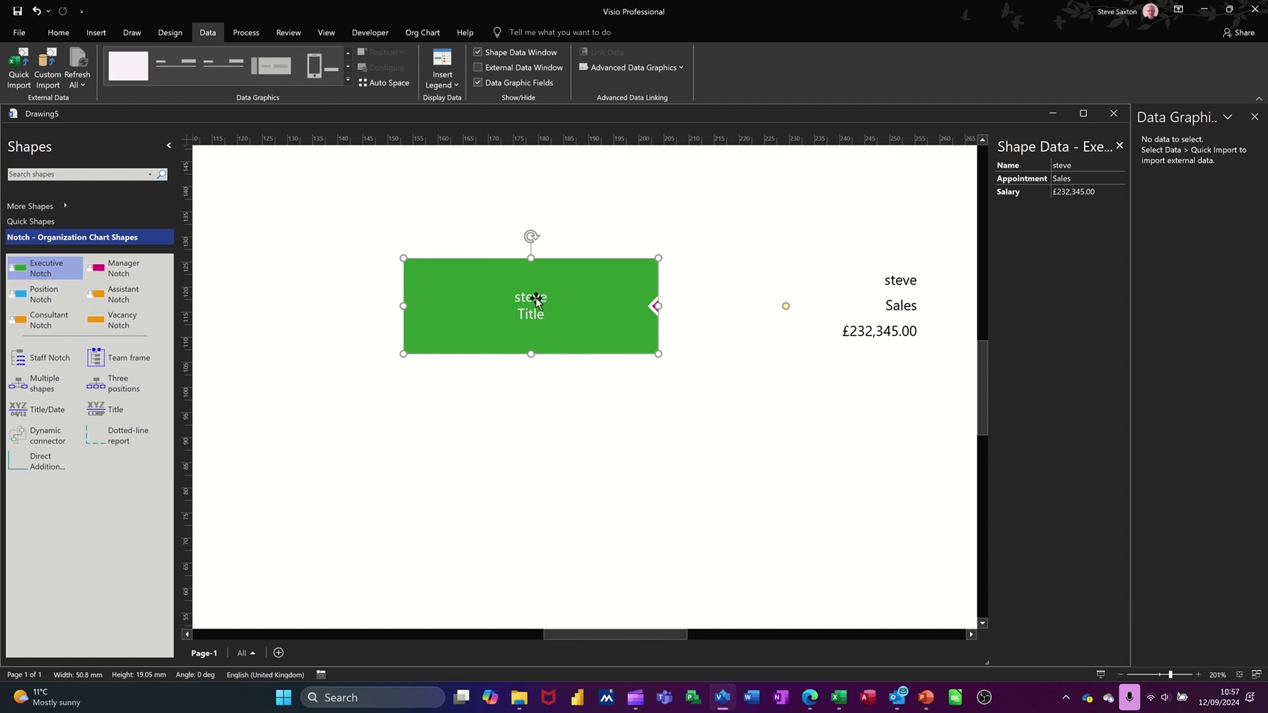
- Edit the data graphic to turn on Hide shape text
left_click(626, 70)
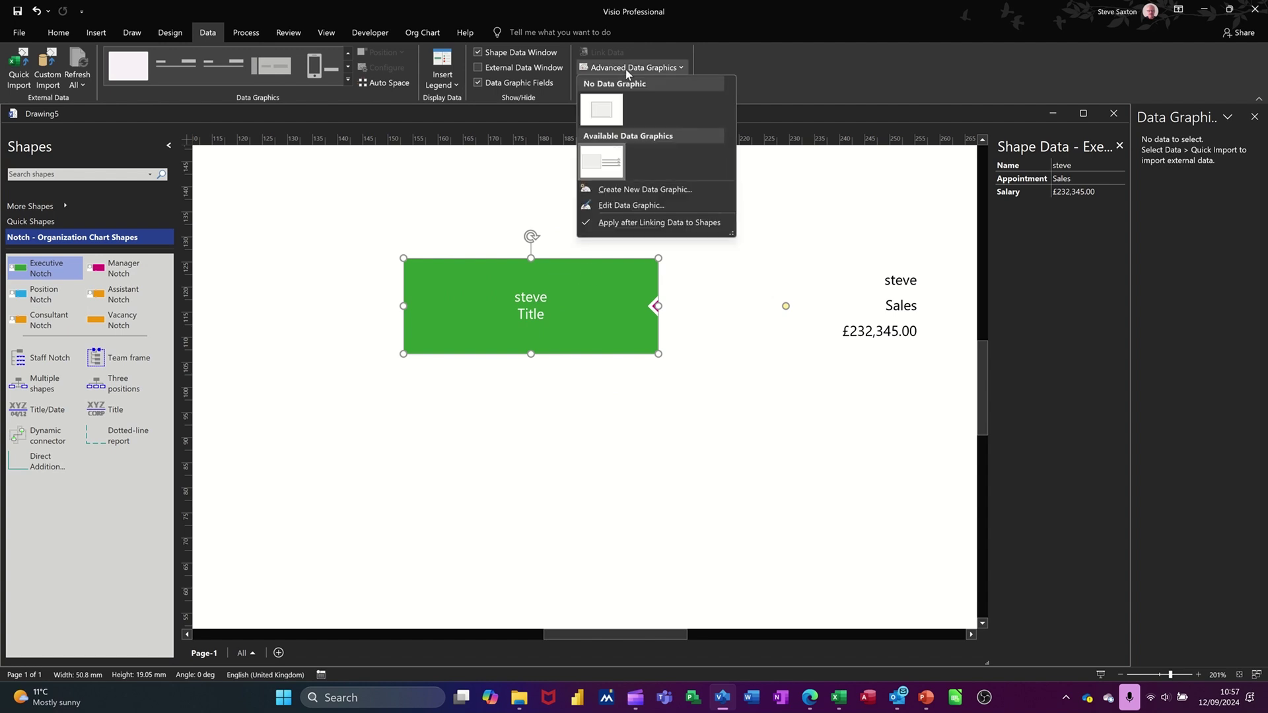
left_click(631, 206)
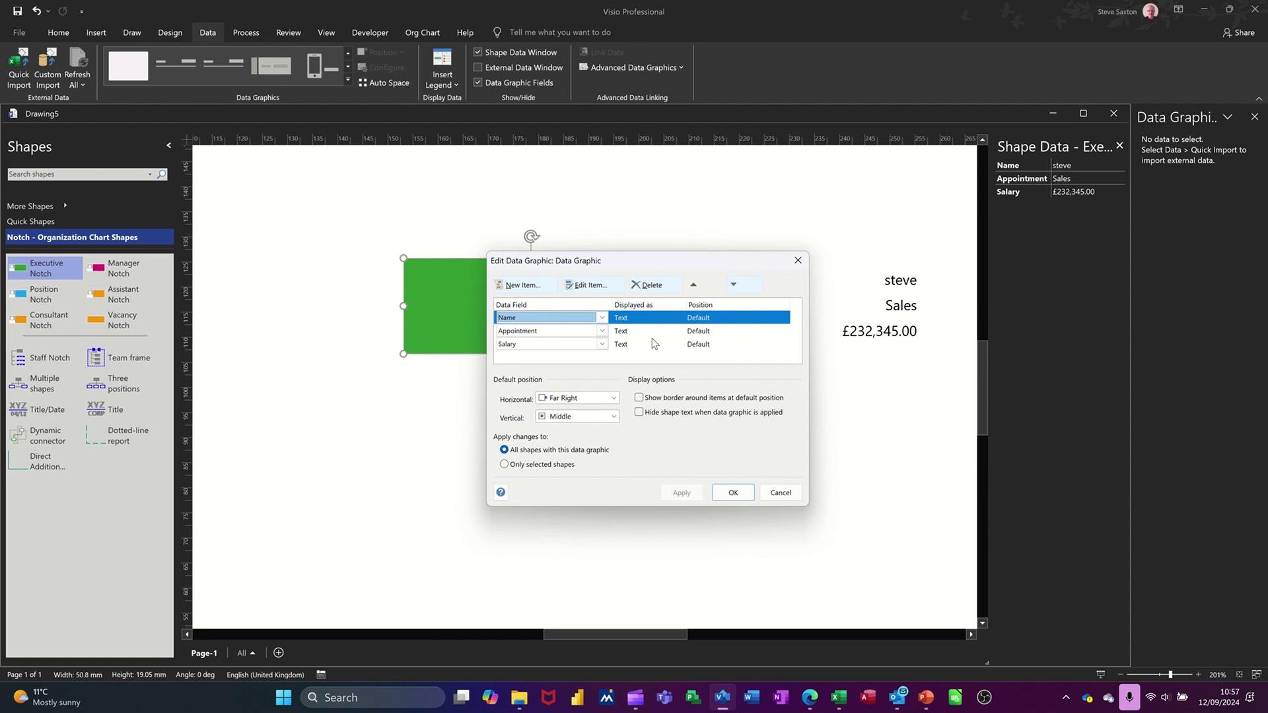
left_click(640, 413)
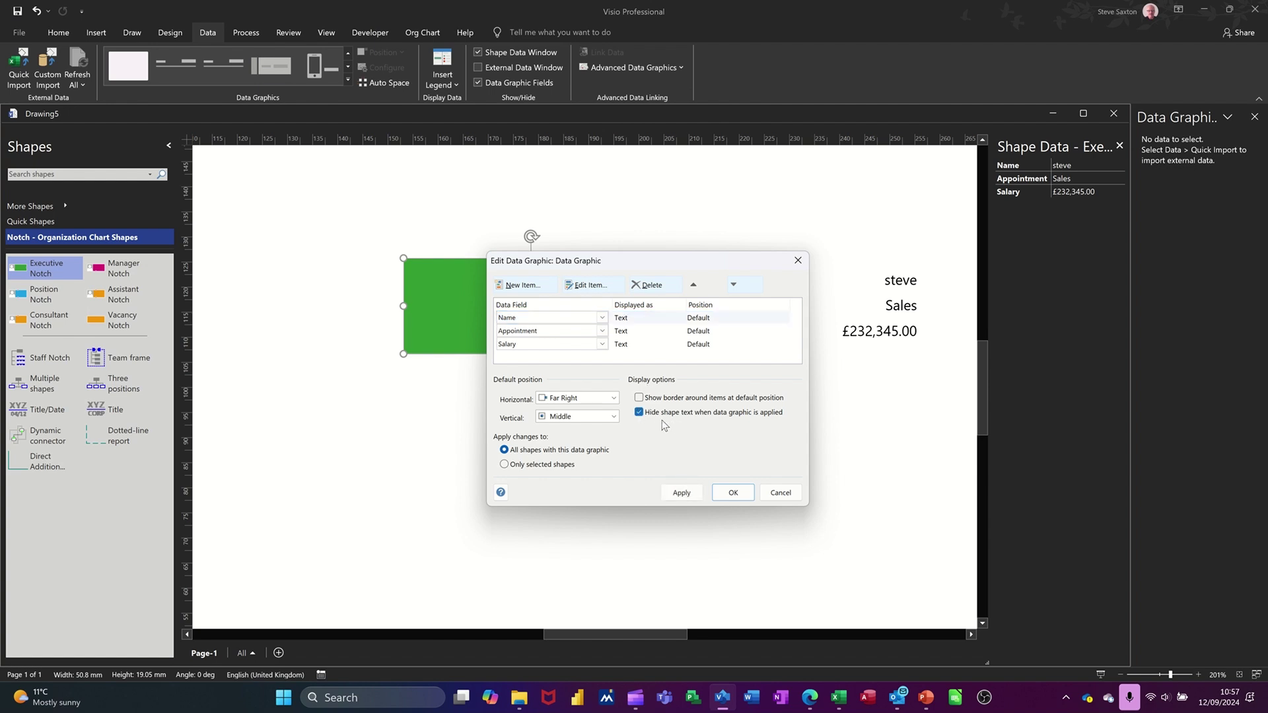
left_click(733, 493)
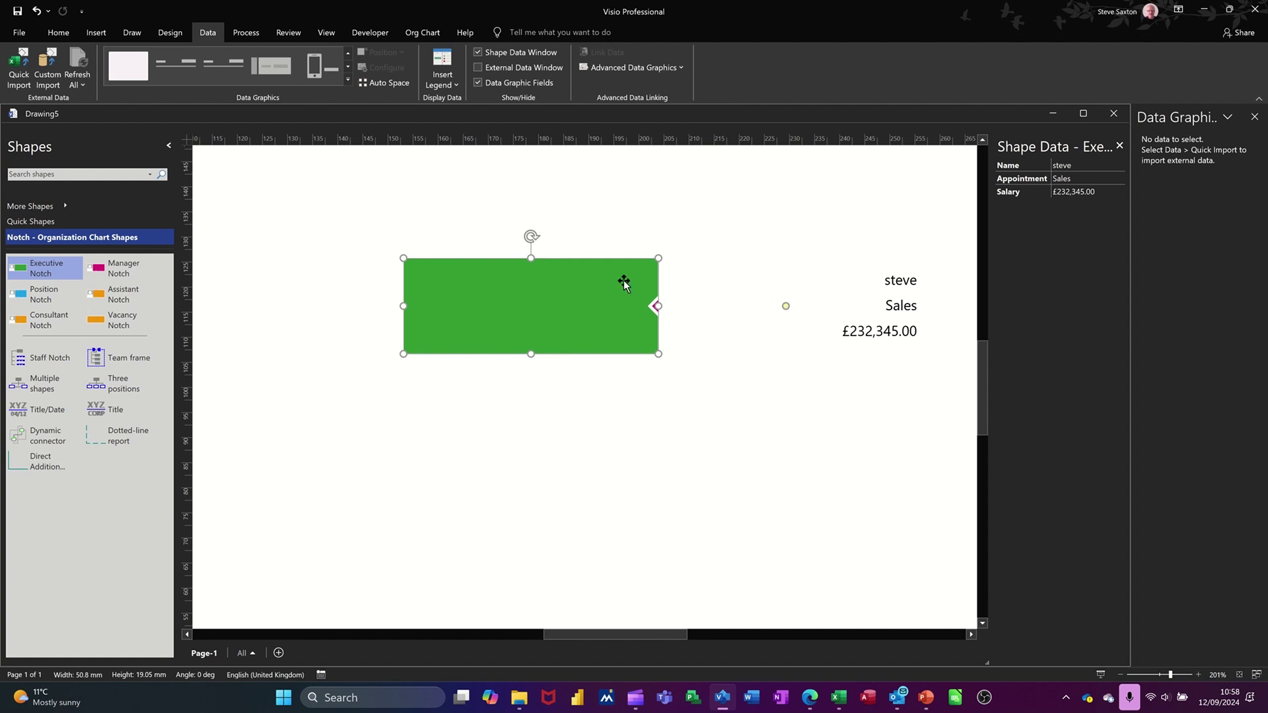
- Move the name, Sales and salary values inside the green notch shape
left_click(633, 67)
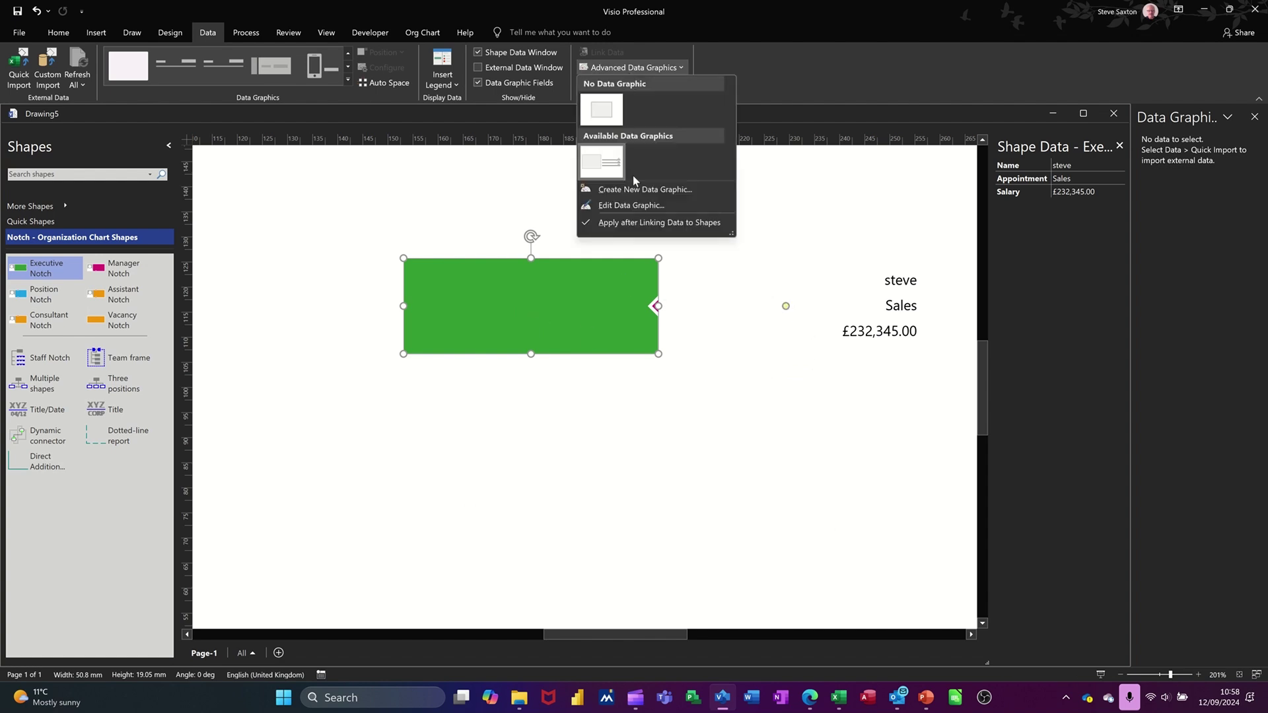
left_click(623, 206)
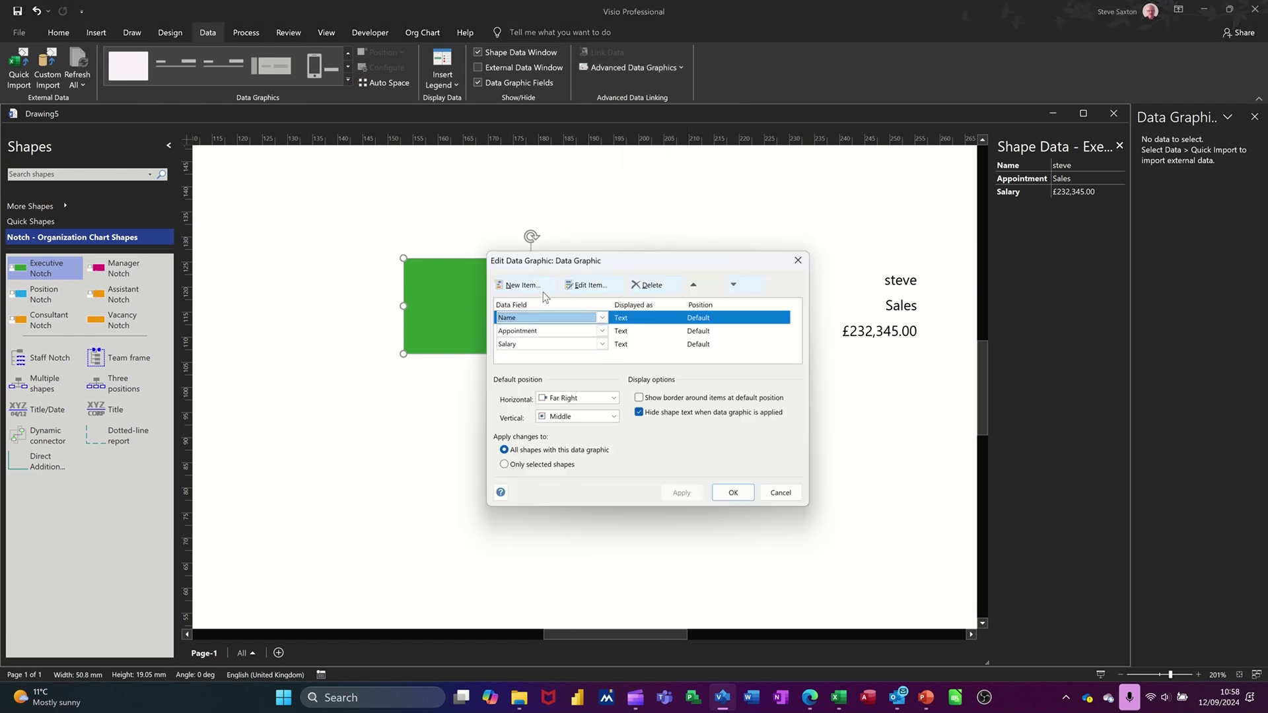
left_click(579, 289)
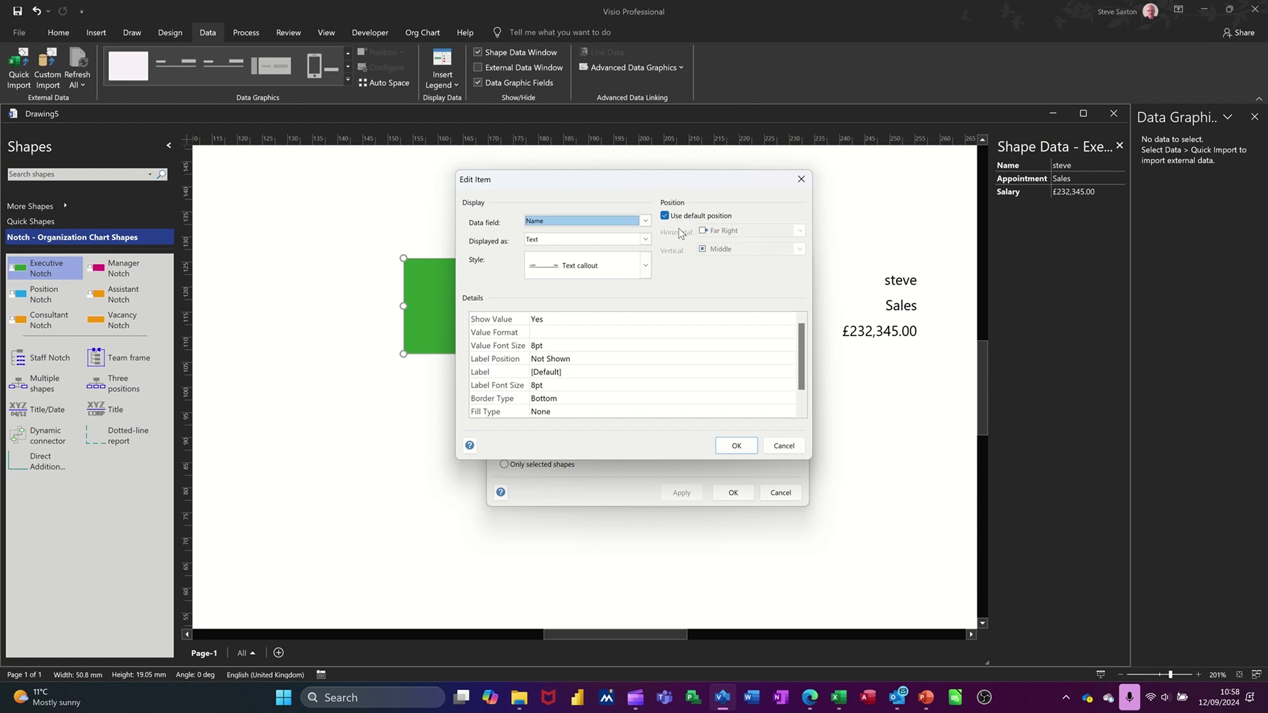
left_click(783, 446)
left_click(778, 493)
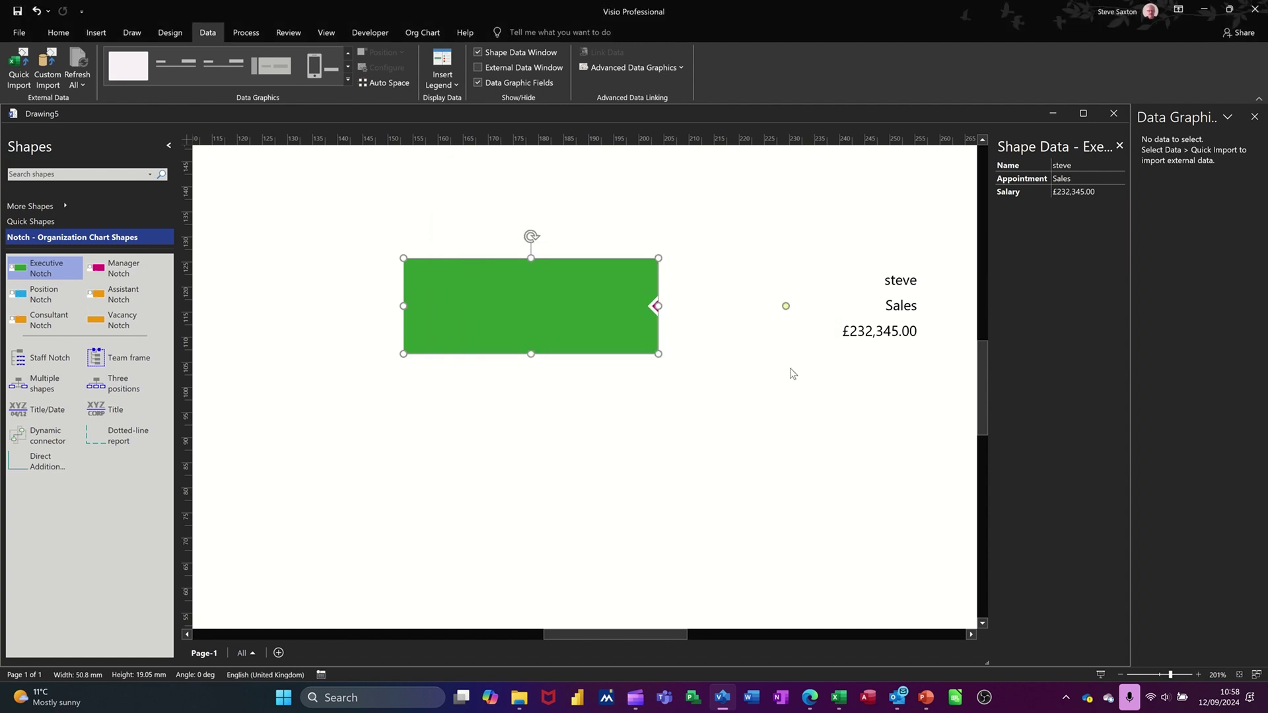
left_click_drag(788, 306, 595, 306)
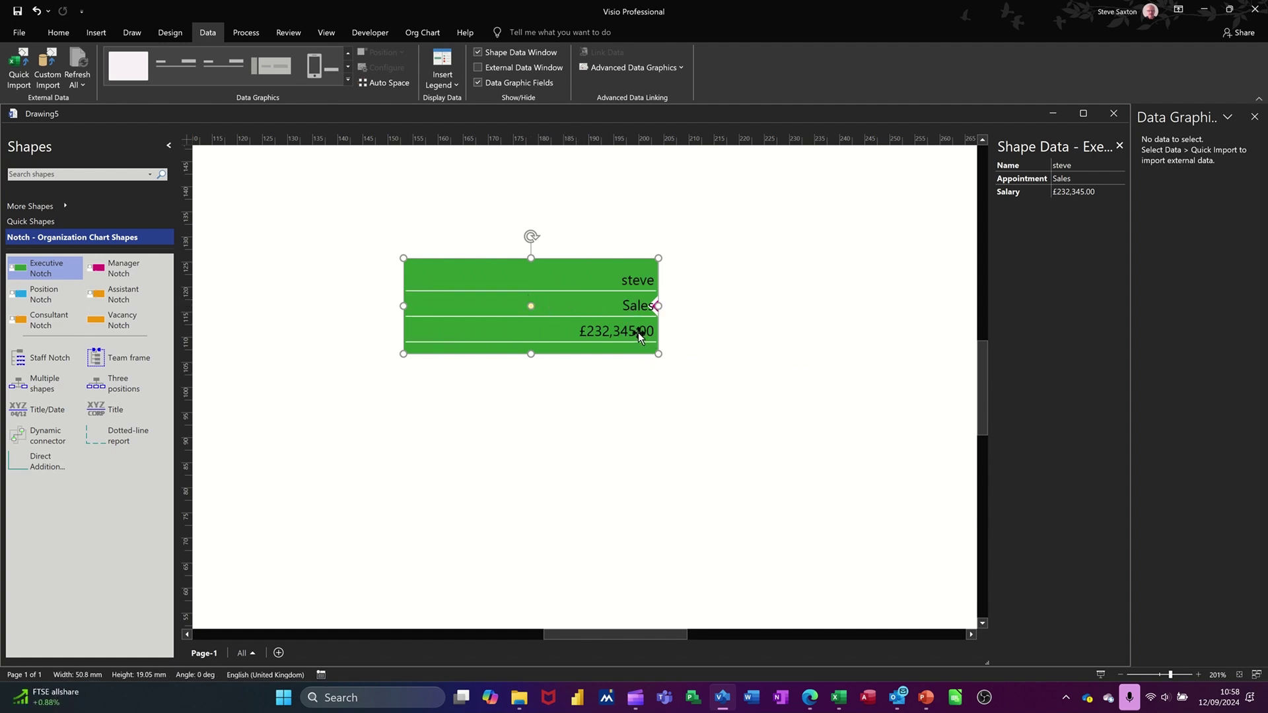
- Centre-align the name, Sales and salary text rows in the notch shape
left_click(631, 282)
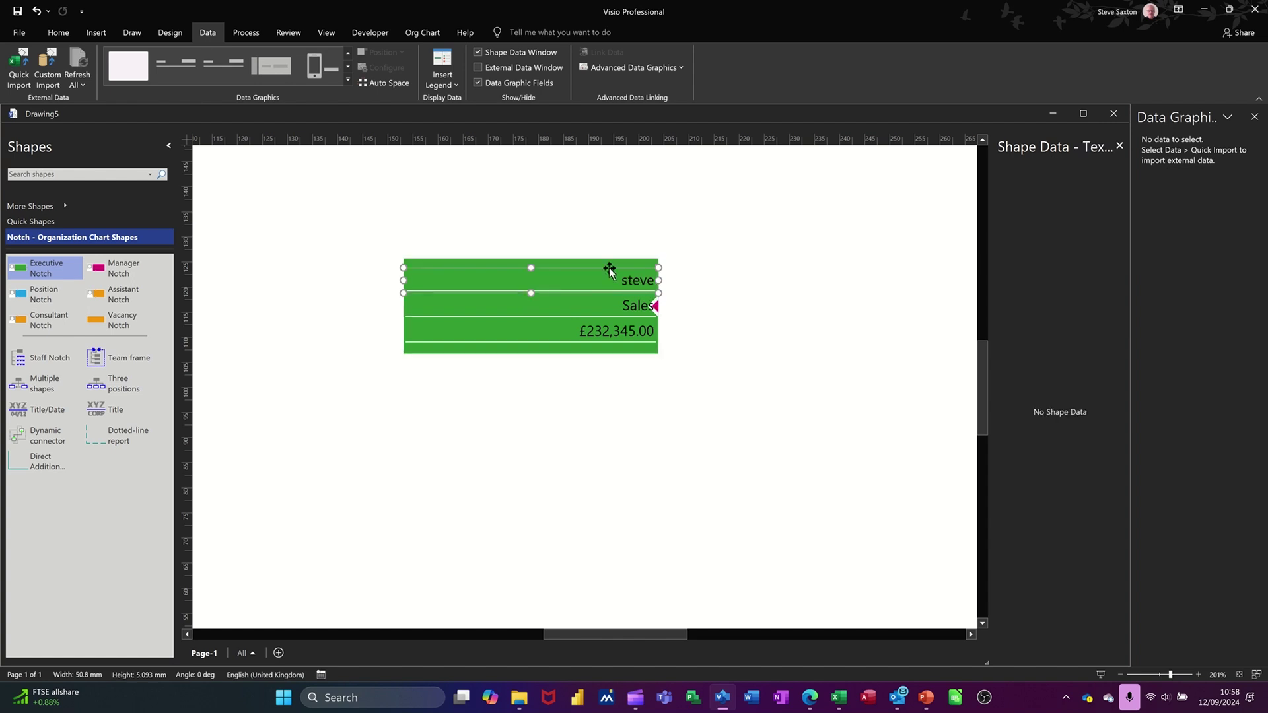
left_click(58, 34)
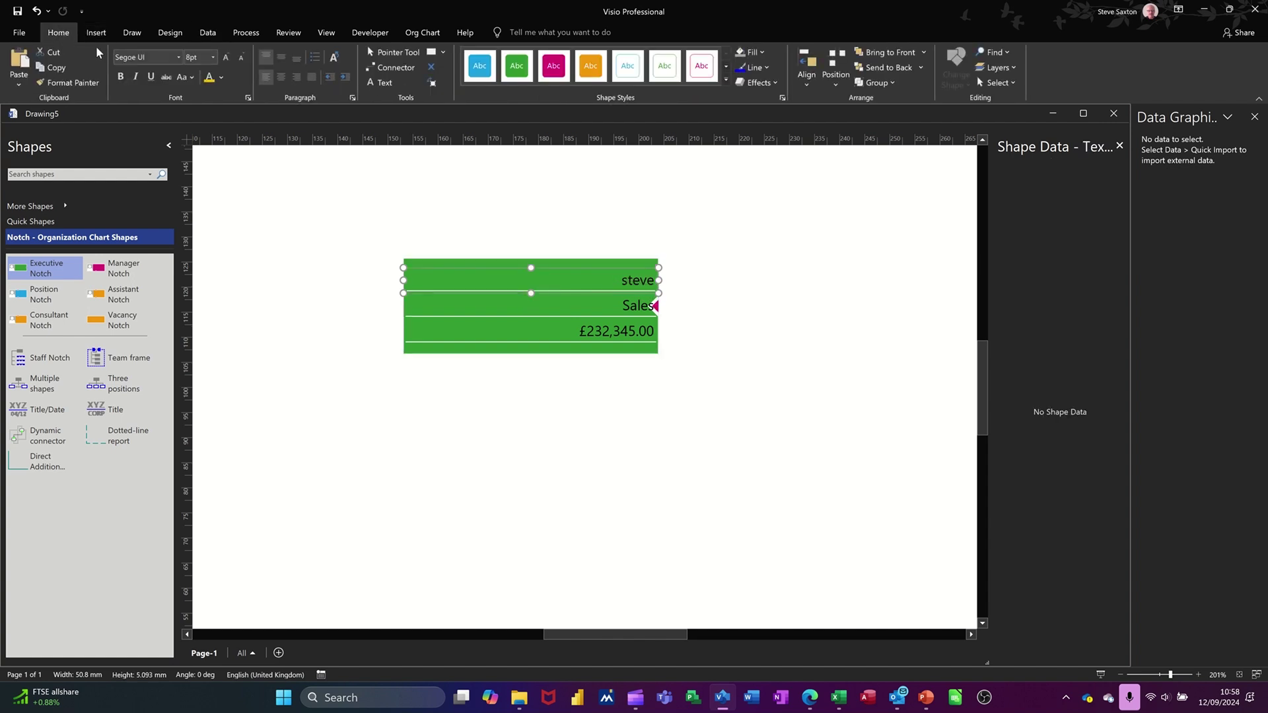
left_click(282, 80)
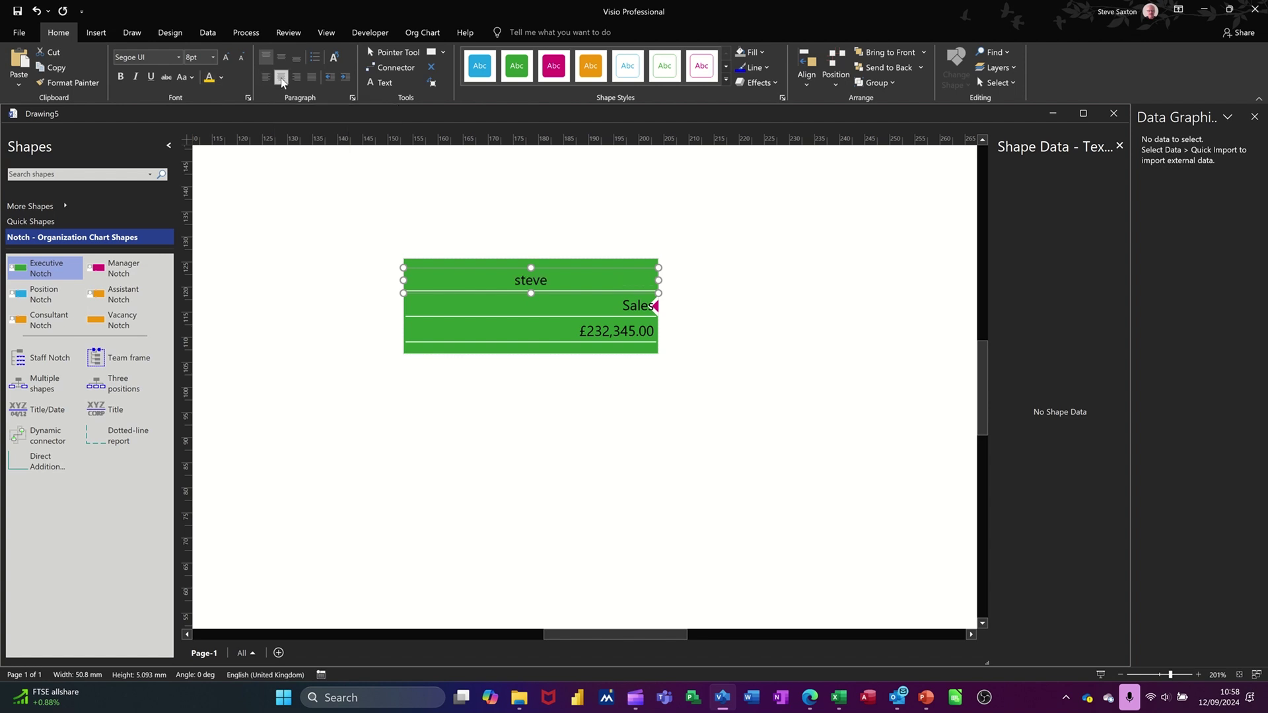
left_click(628, 307)
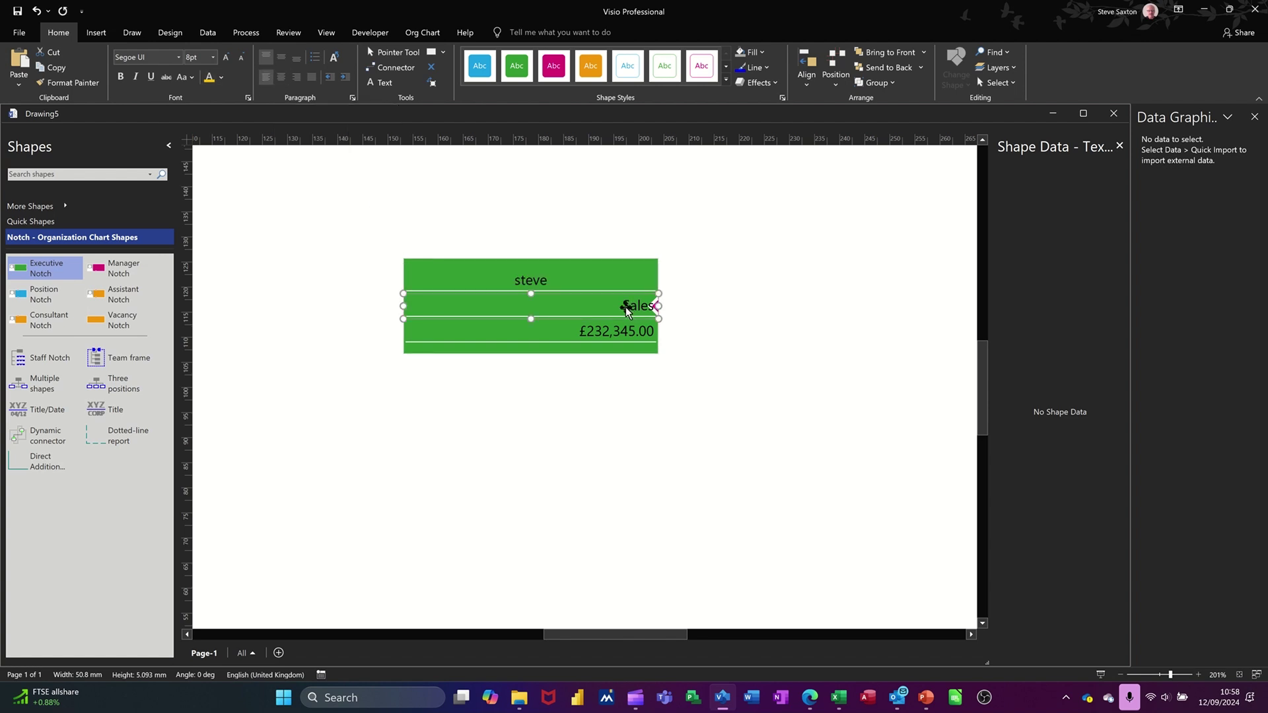
left_click(282, 78)
left_click(595, 334)
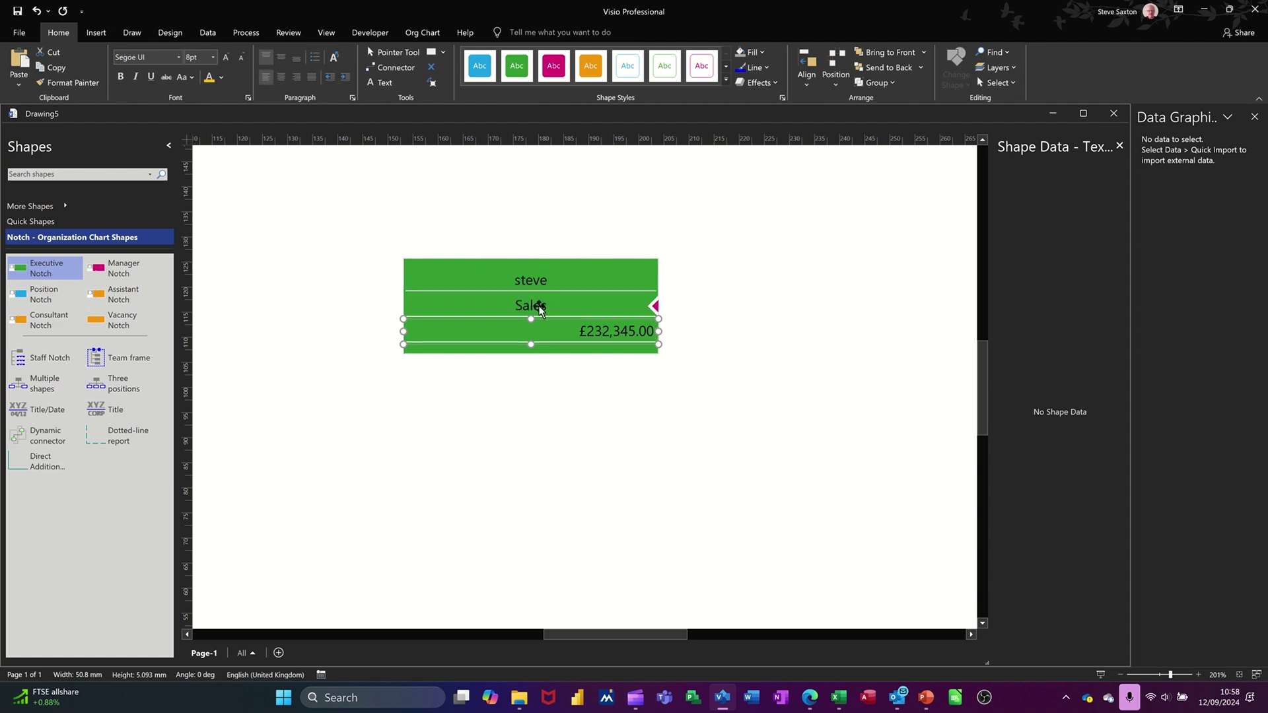
left_click(281, 77)
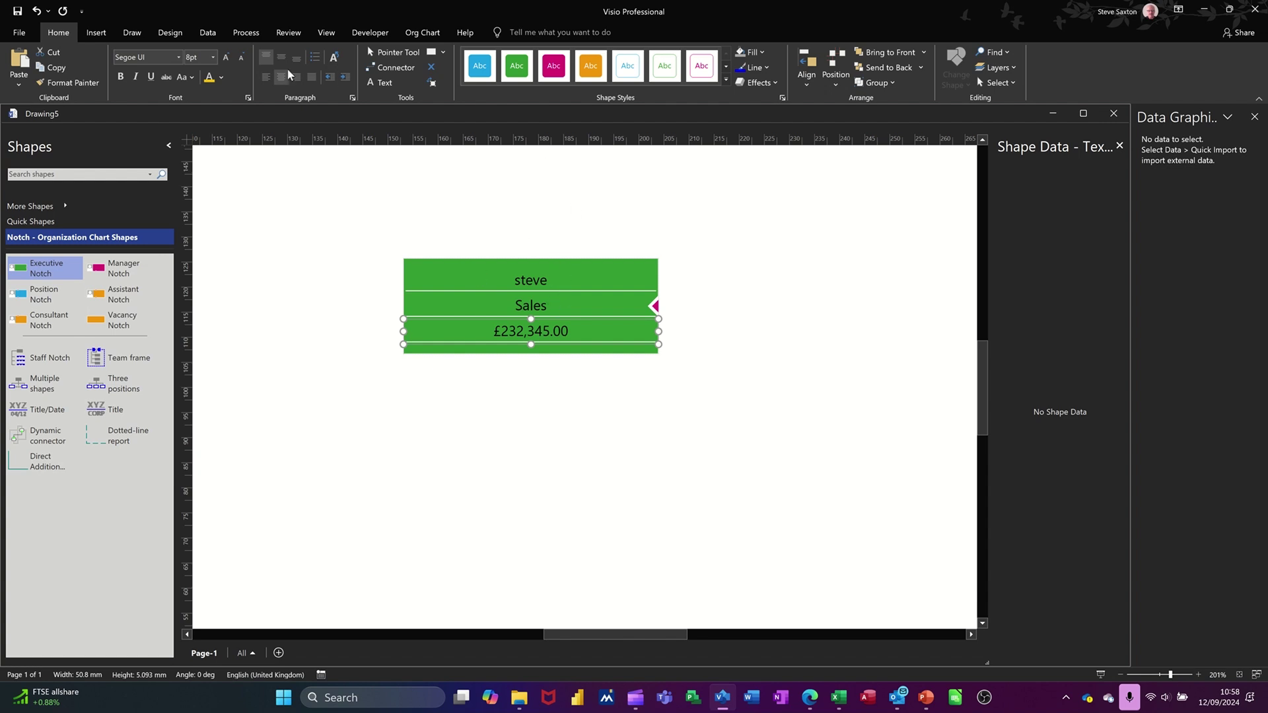
- Apply a dark teal theme and colour the name text yellow
left_click(170, 33)
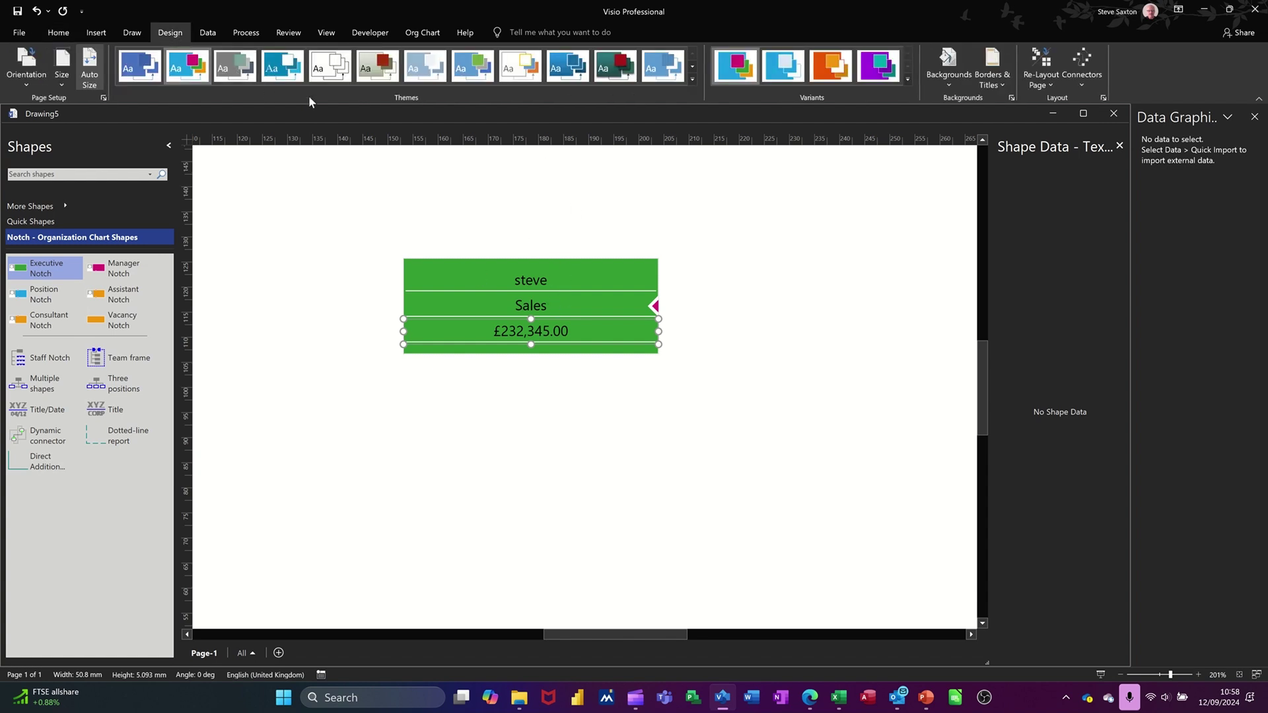
left_click(612, 73)
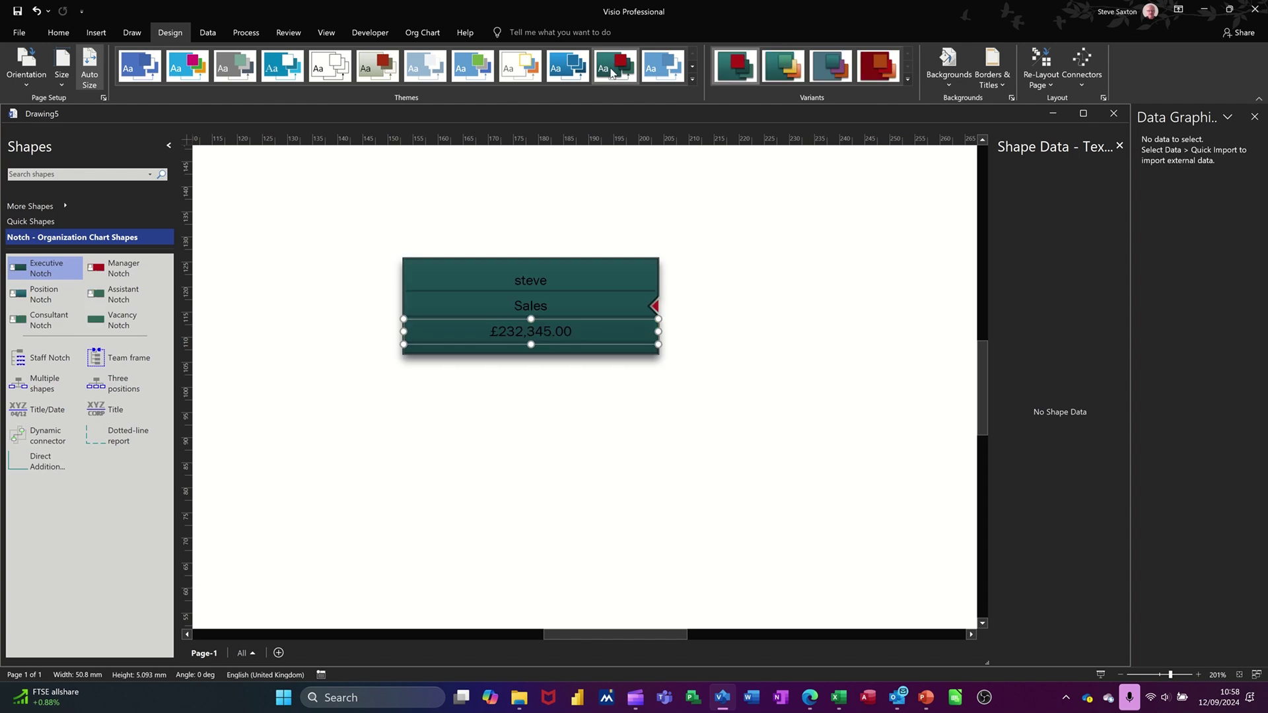
double_click(533, 281)
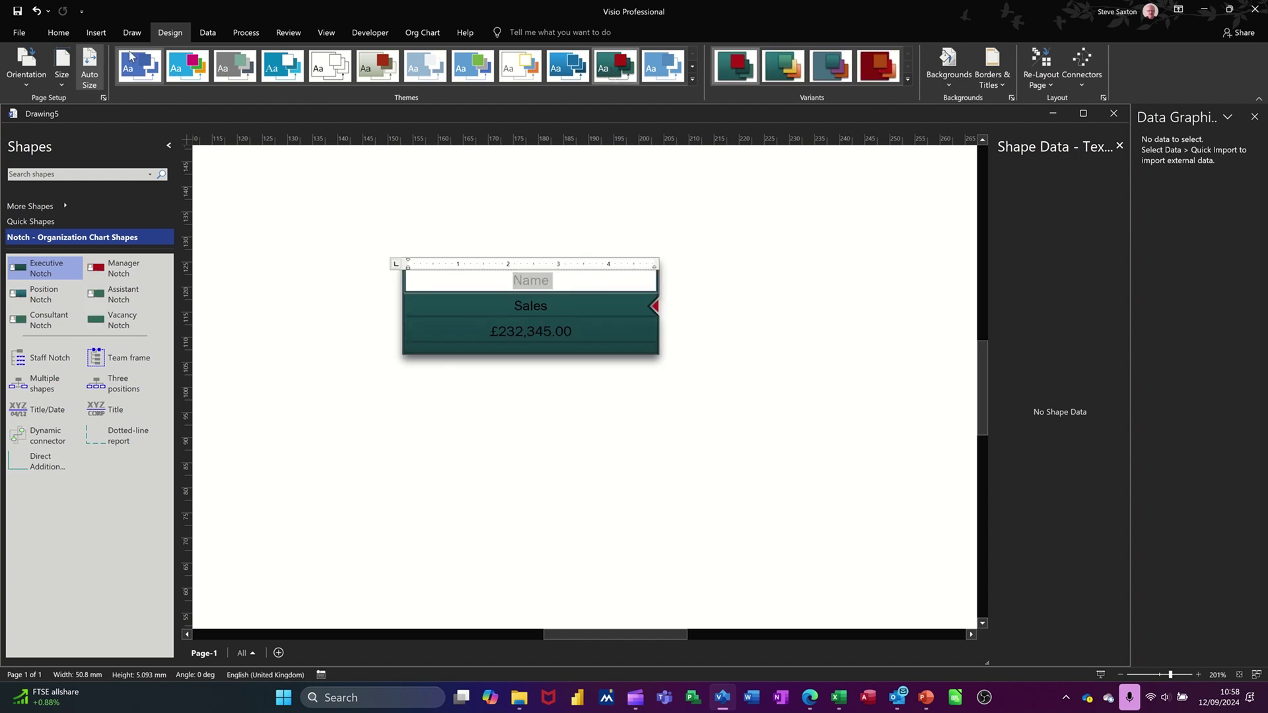
left_click(59, 34)
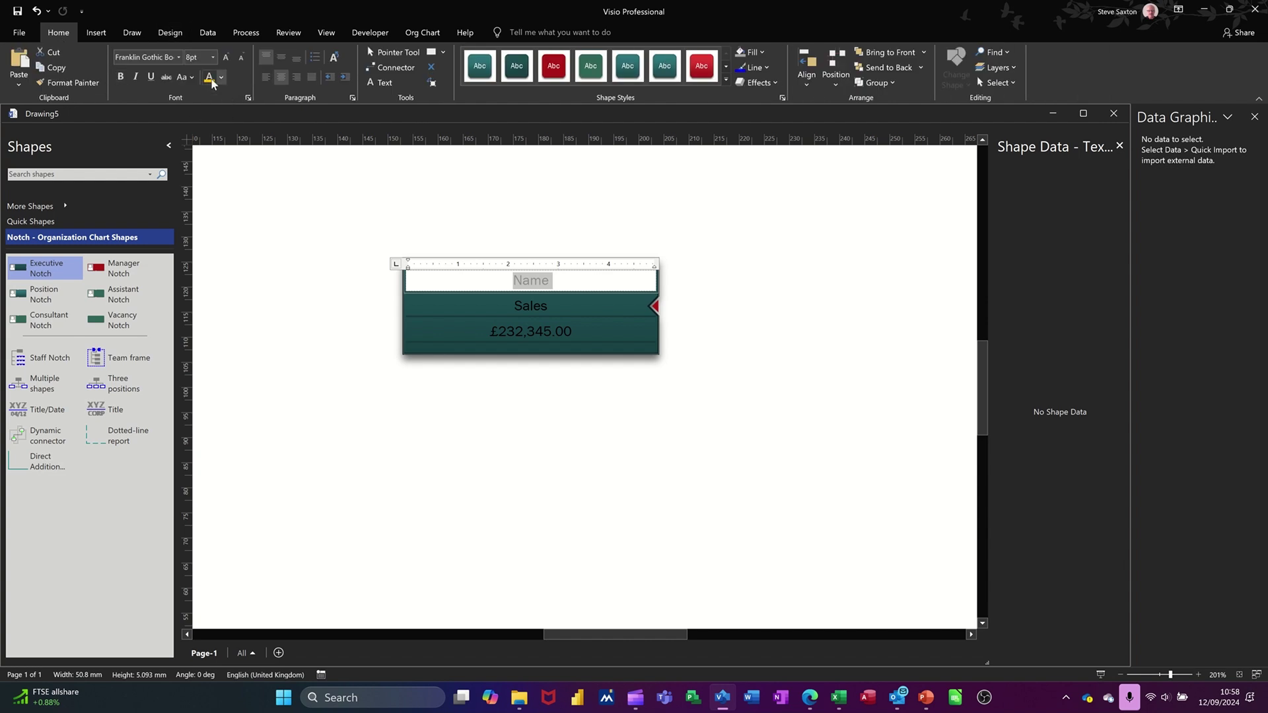
left_click(211, 78)
- Make the Sales and salary text yellow as well, then deselect the shape
left_click(528, 308)
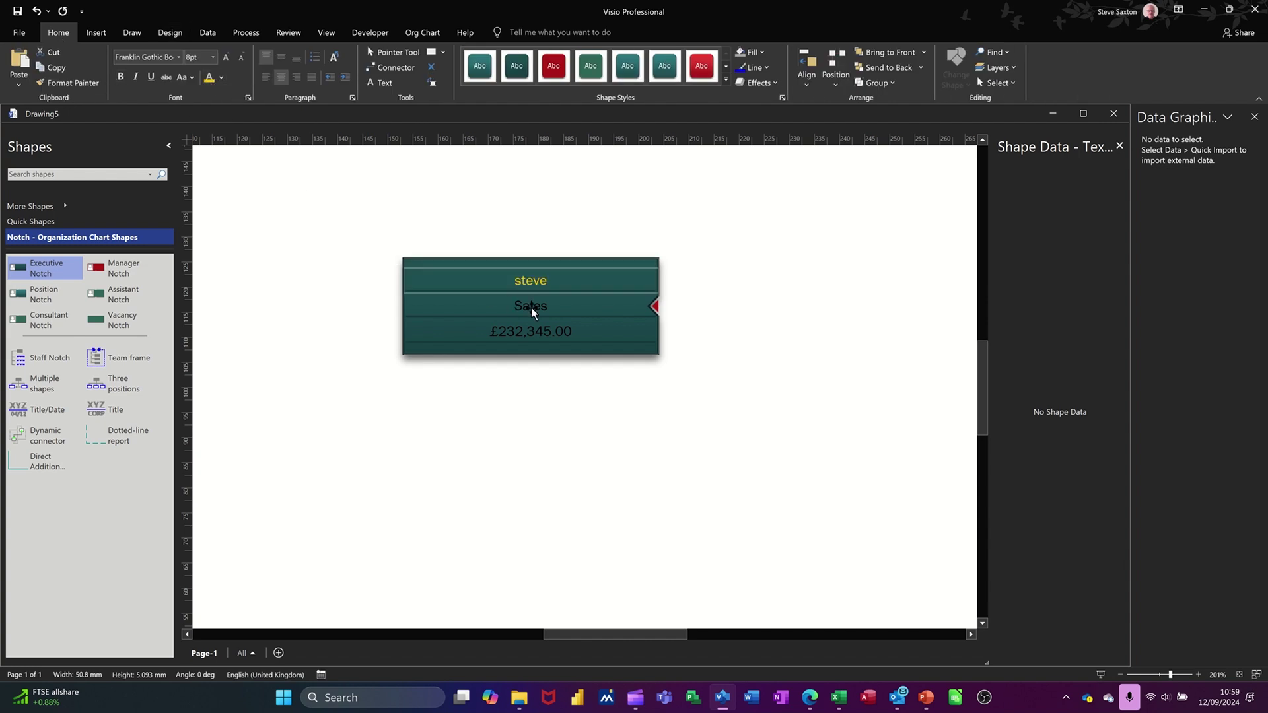
double_click(524, 309)
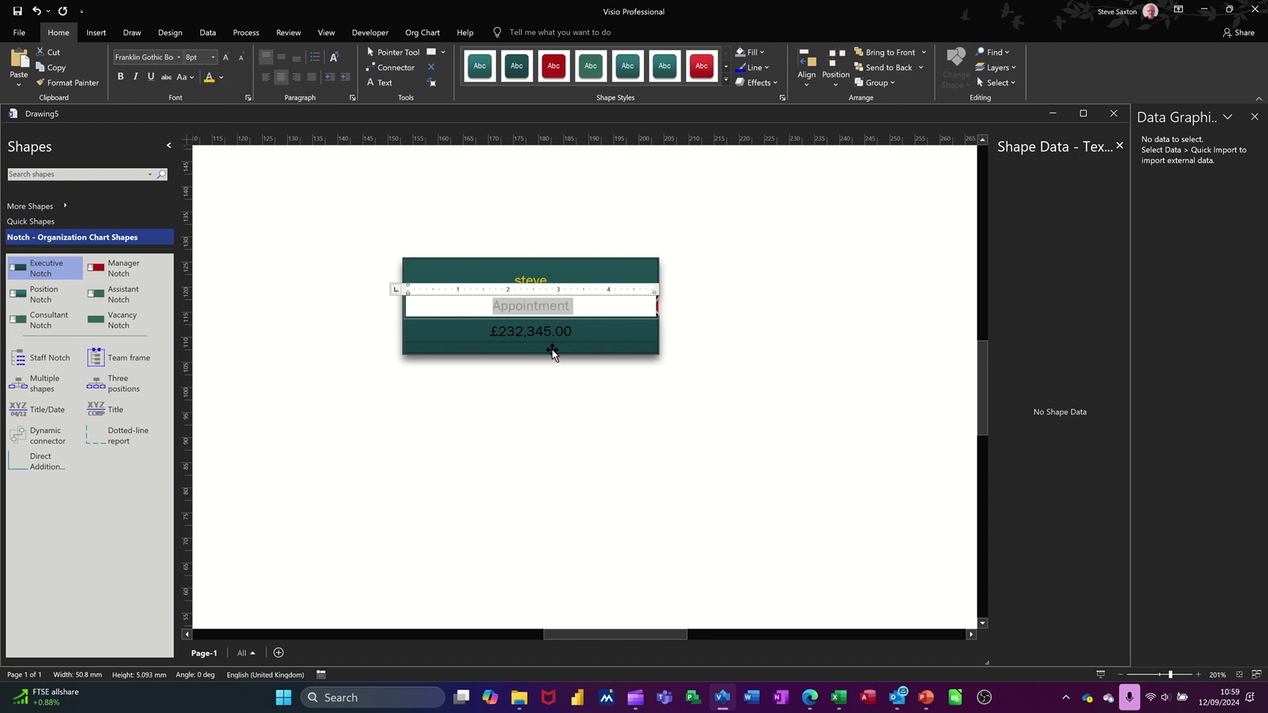
left_click(533, 336)
double_click(579, 343)
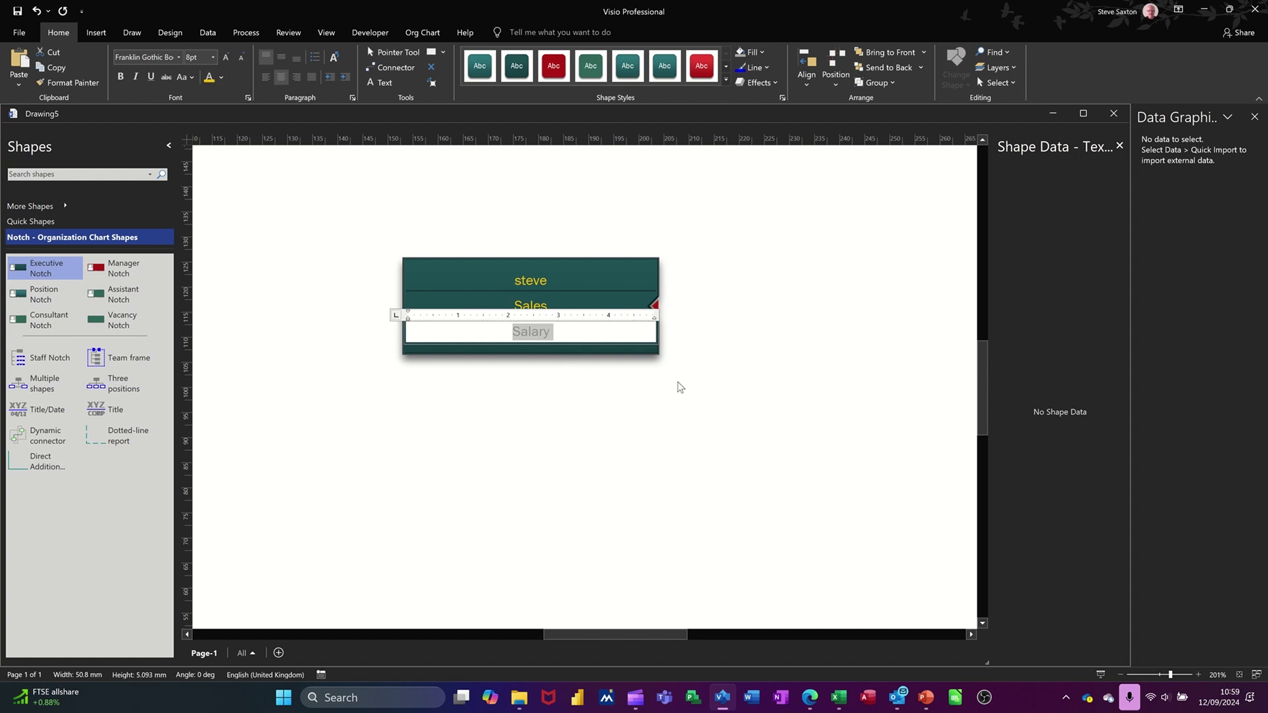
left_click(689, 348)
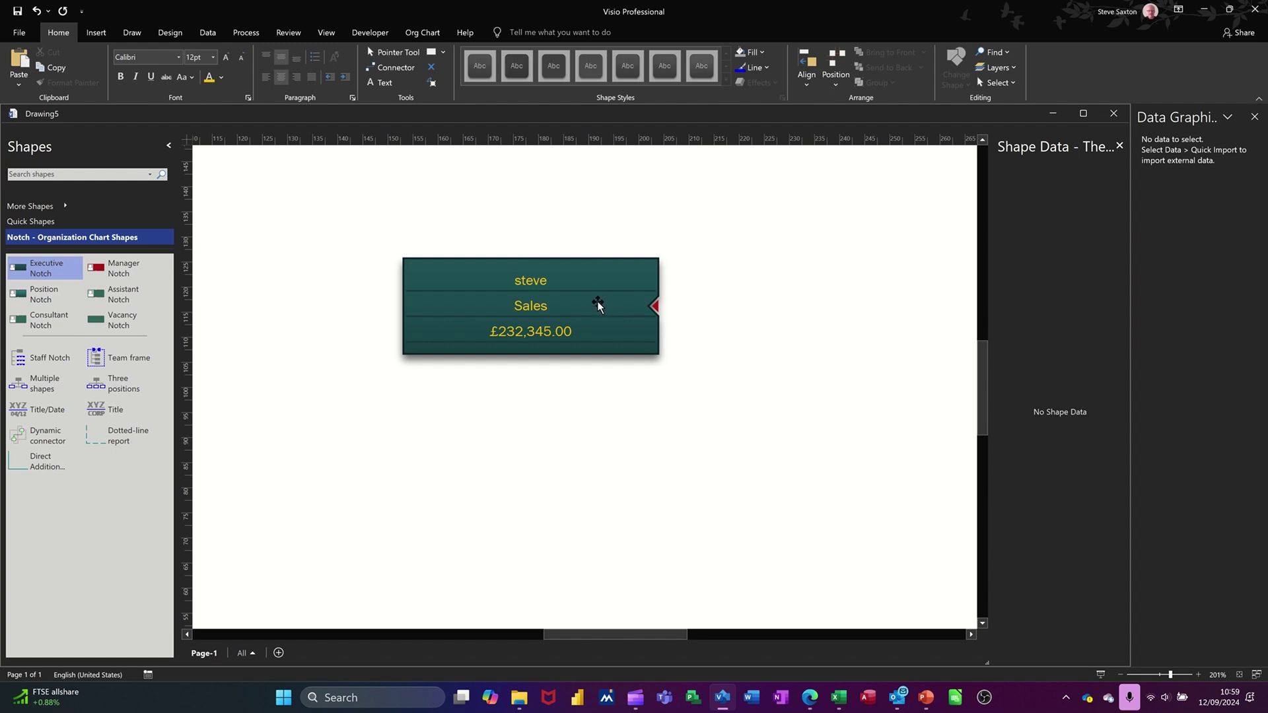
- Create a new metric stencil, save the notch as master 'My Shape', and drop a copy on the page
left_click(96, 212)
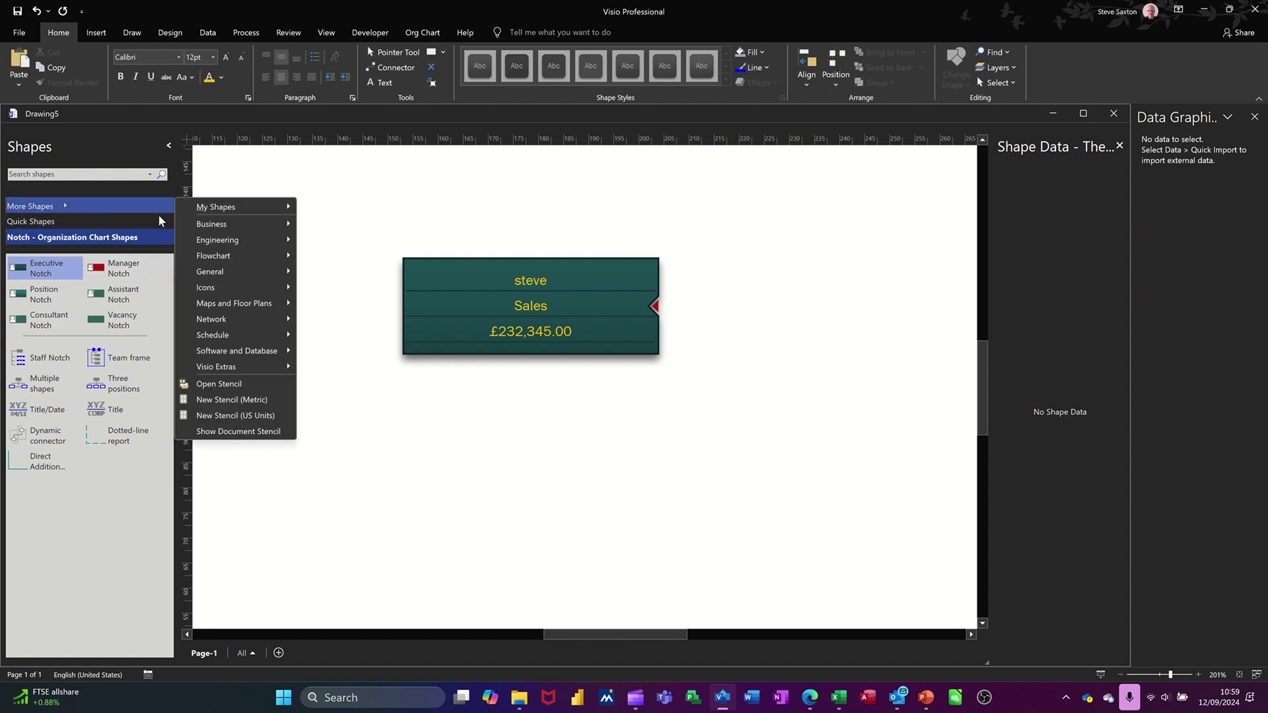
left_click(216, 400)
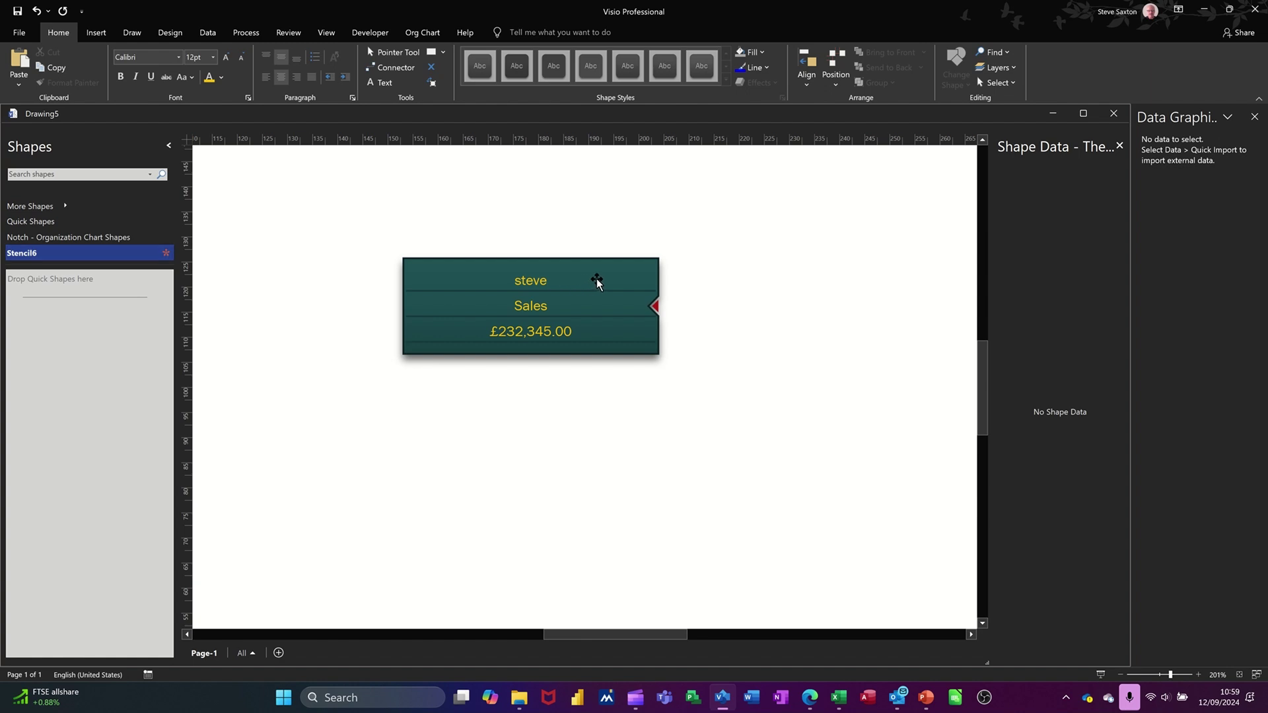
mouse_move(597, 281)
left_mouse_down()
mouse_move(74, 335)
mouse_move(101, 343)
left_mouse_up()
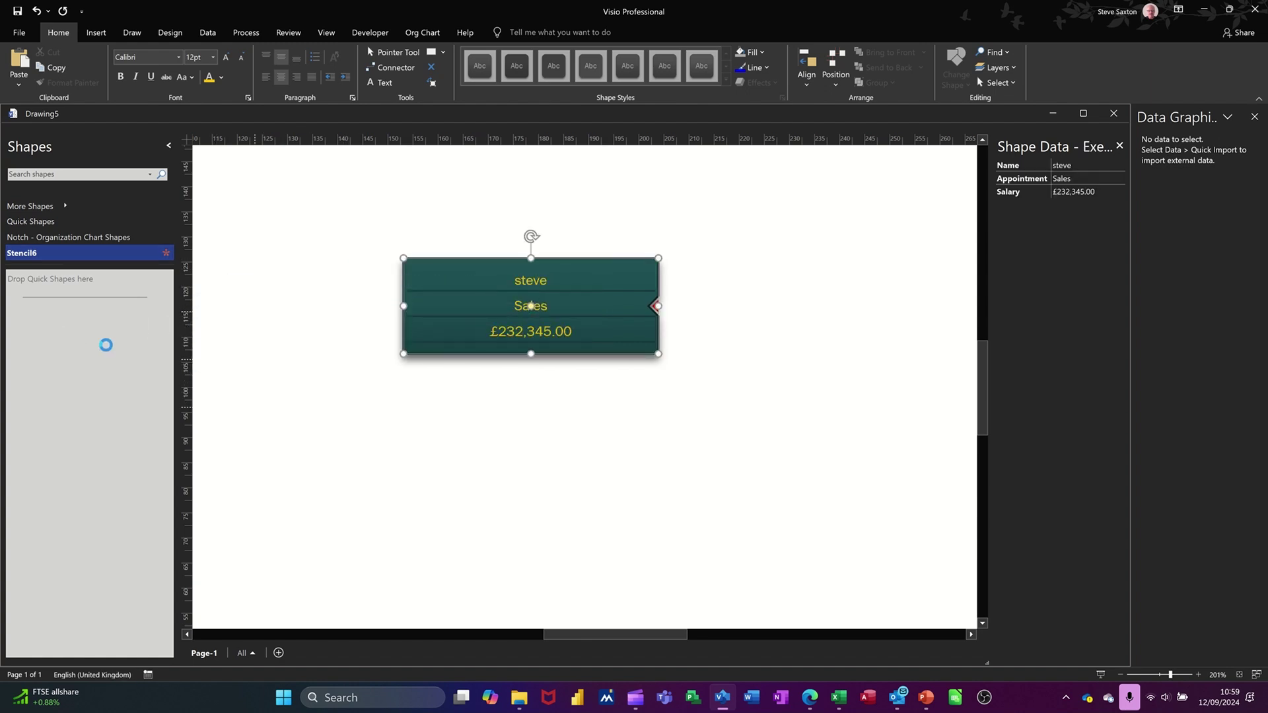
left_click(48, 312)
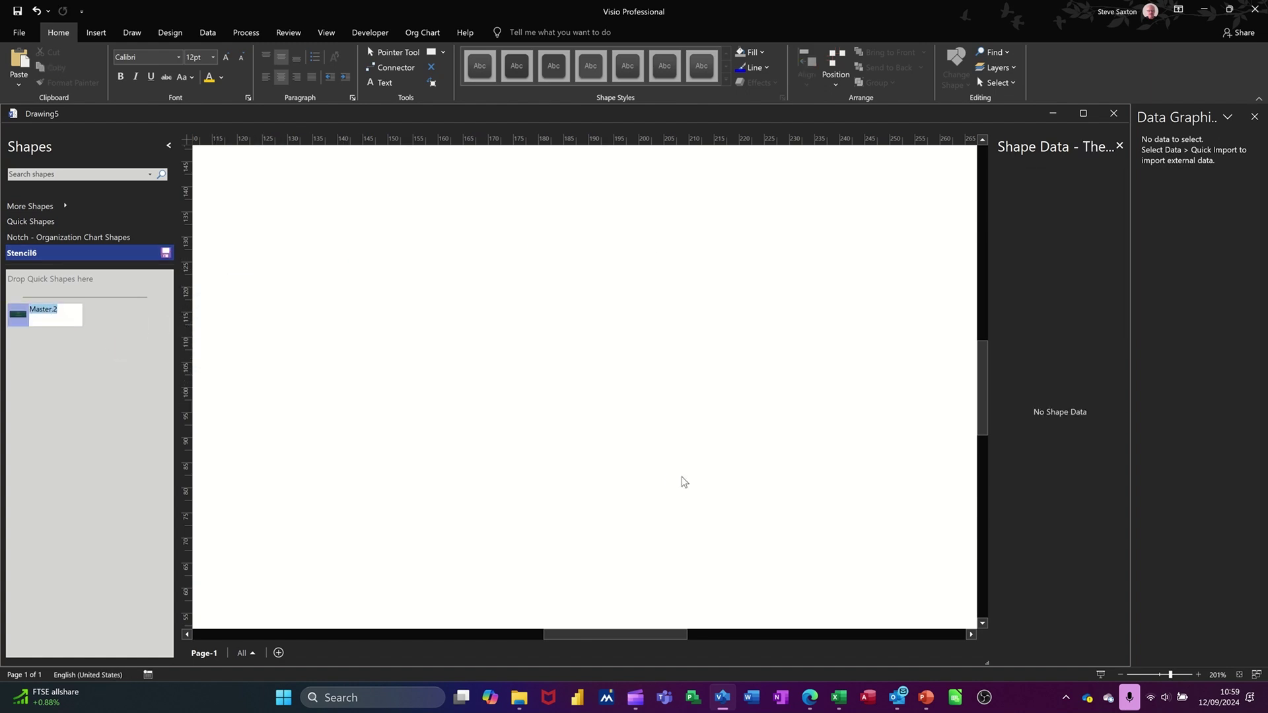
type("My Shape")
key("Return")
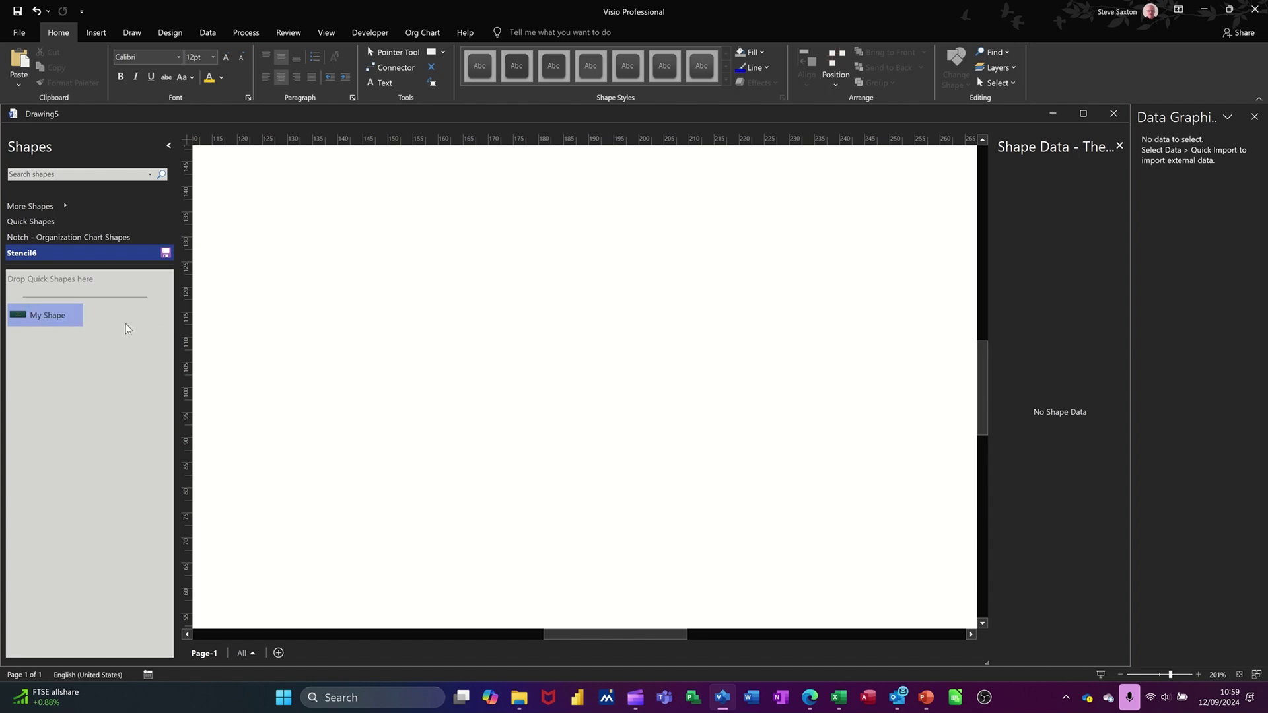
left_click_drag(51, 307, 554, 251)
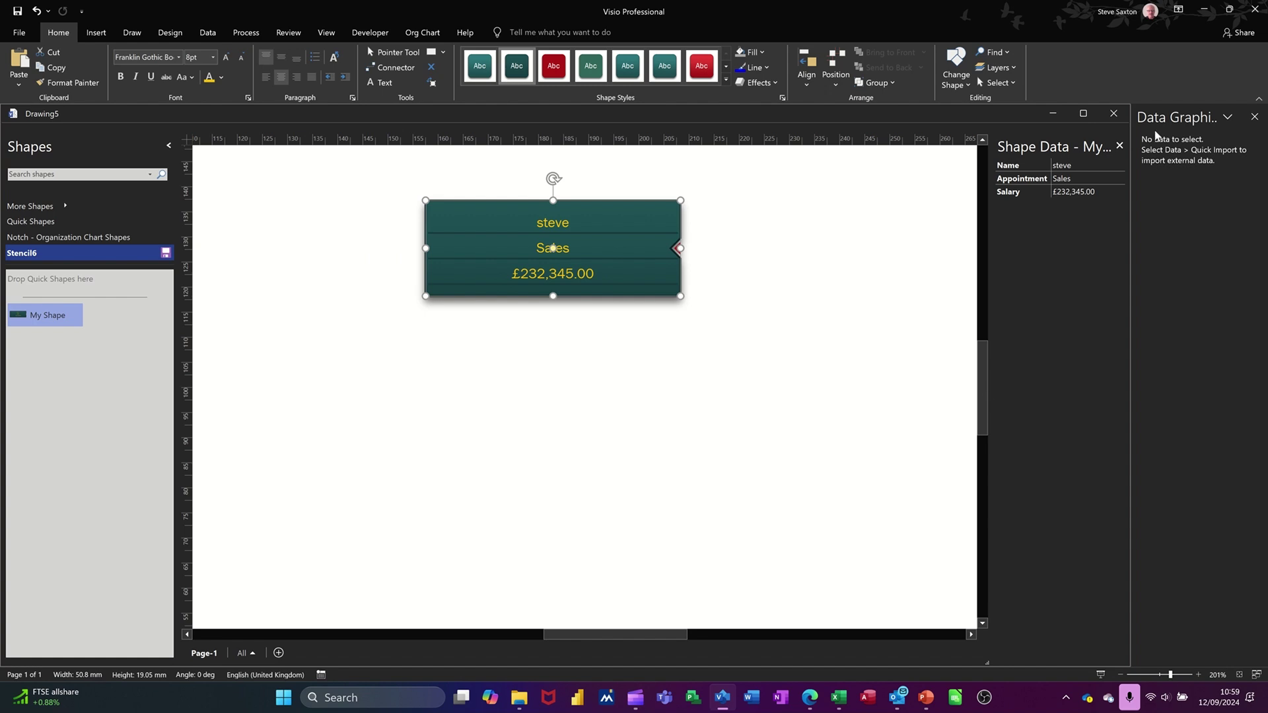
- Clear the shape's Name, Appointment and Salary data values
left_click(1078, 166)
key("Delete")
key("Tab")
key("Delete")
key("Tab")
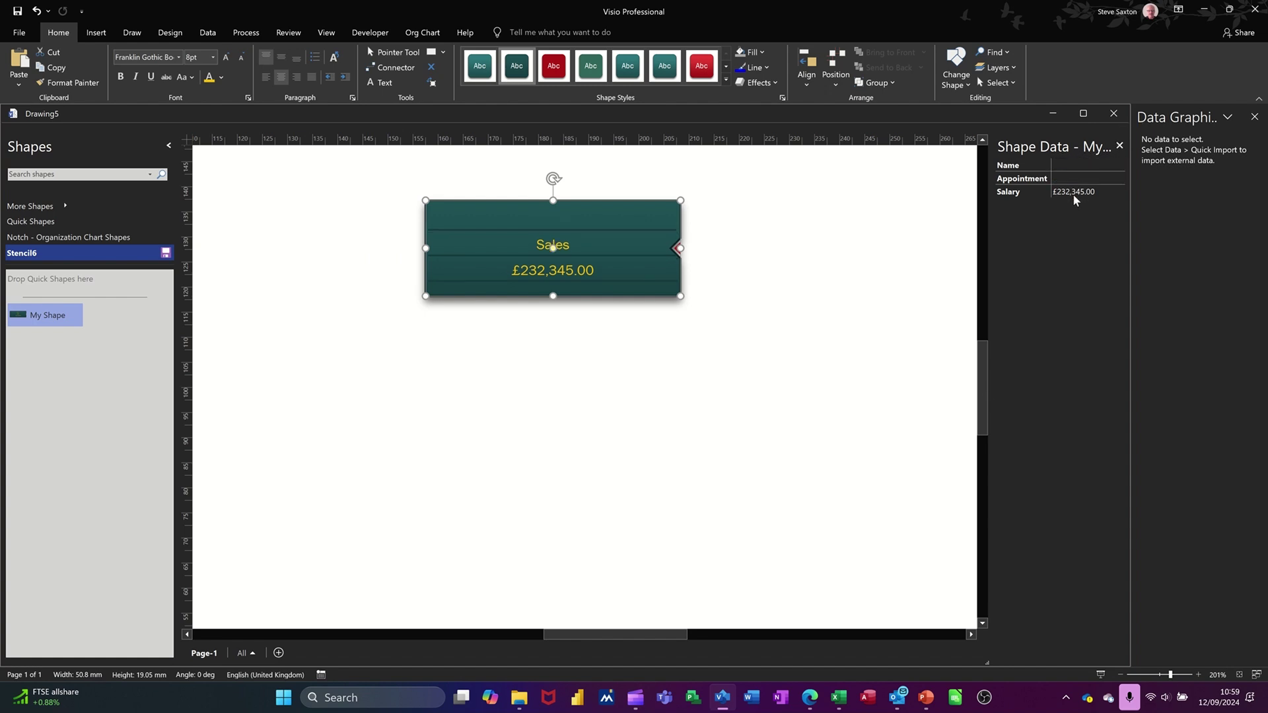
key("Delete")
left_click(844, 264)
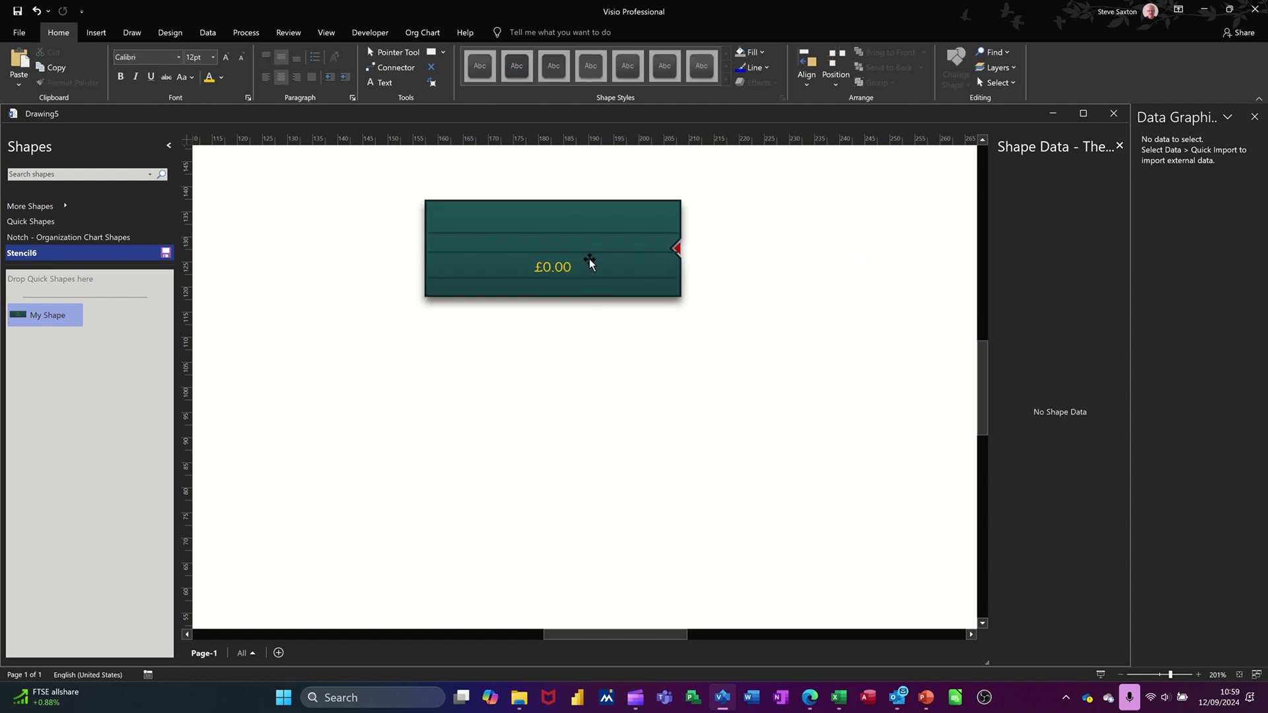
- Save the blank shape as master 'My Shapes', delete master 'My Shape', and drop a copy
left_click_drag(586, 264, 81, 397)
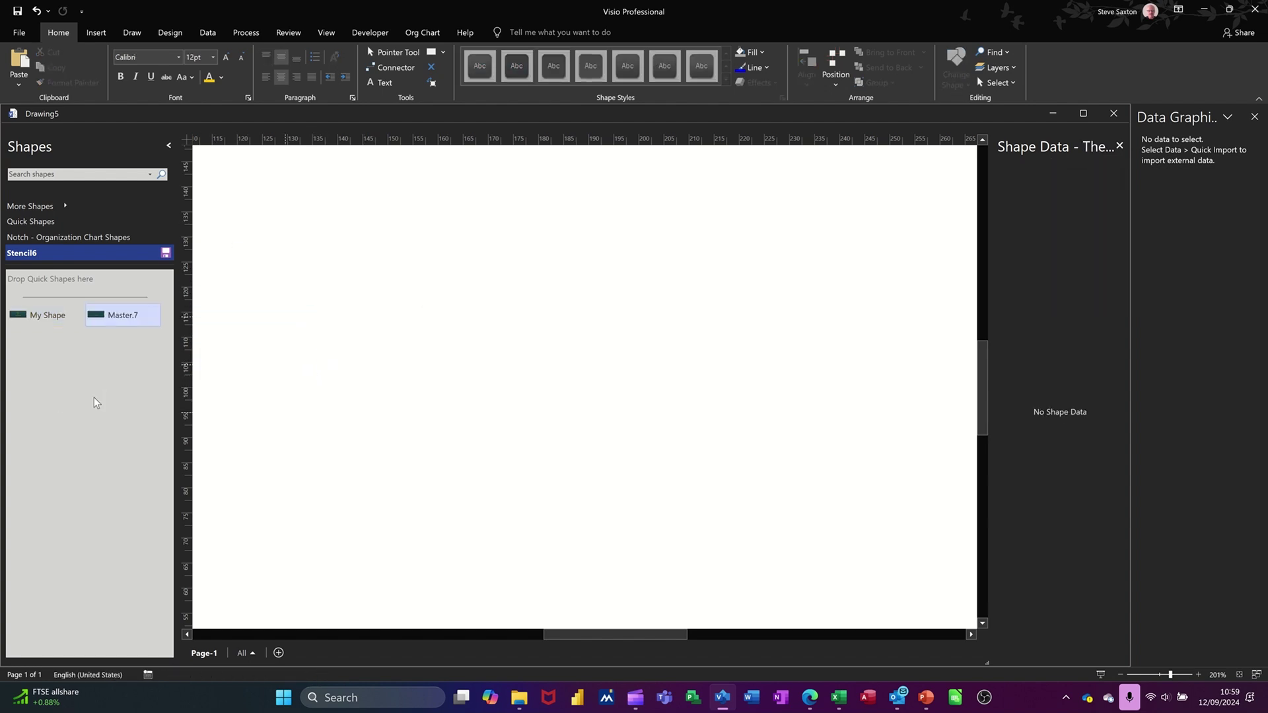
left_click(117, 313)
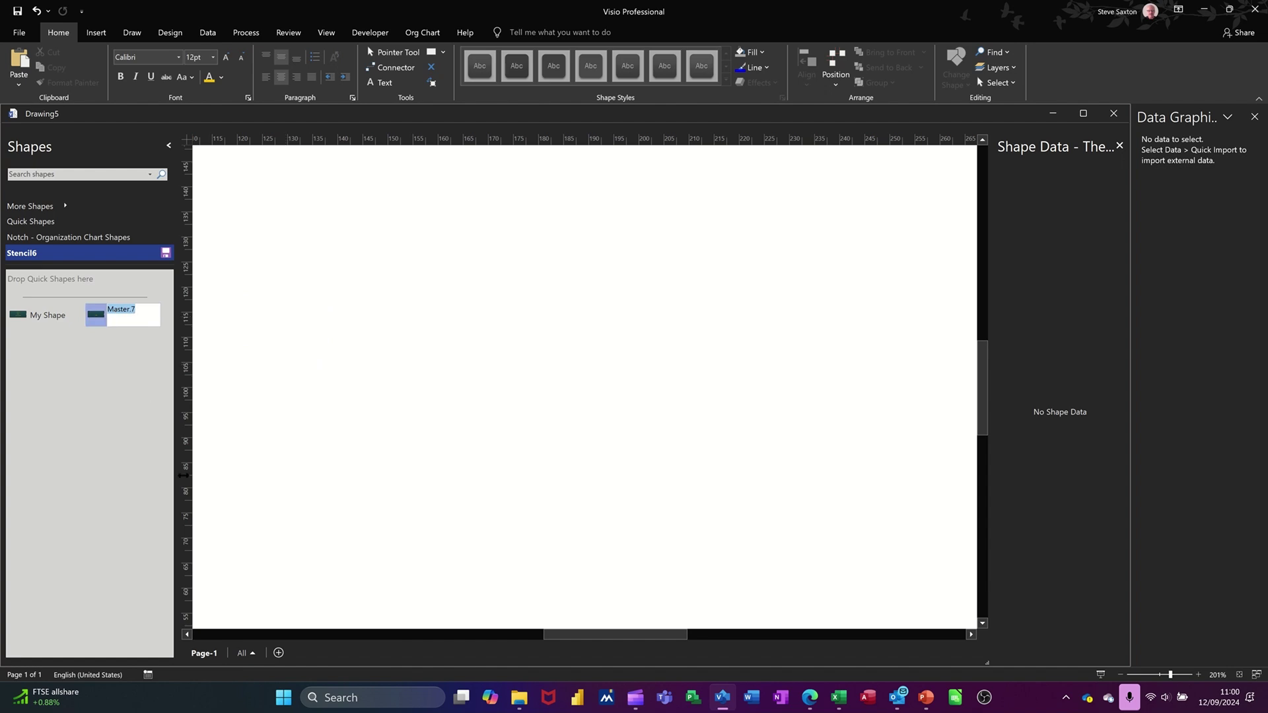
type("My Shapes")
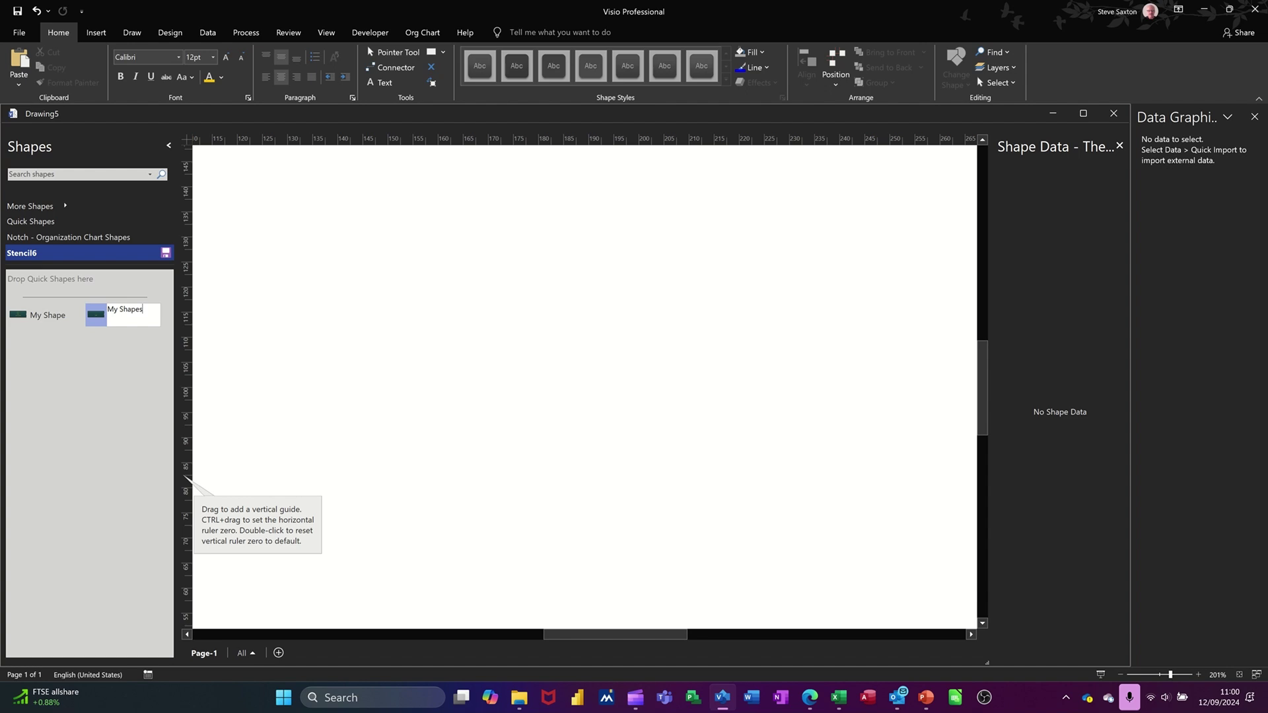
key("Return")
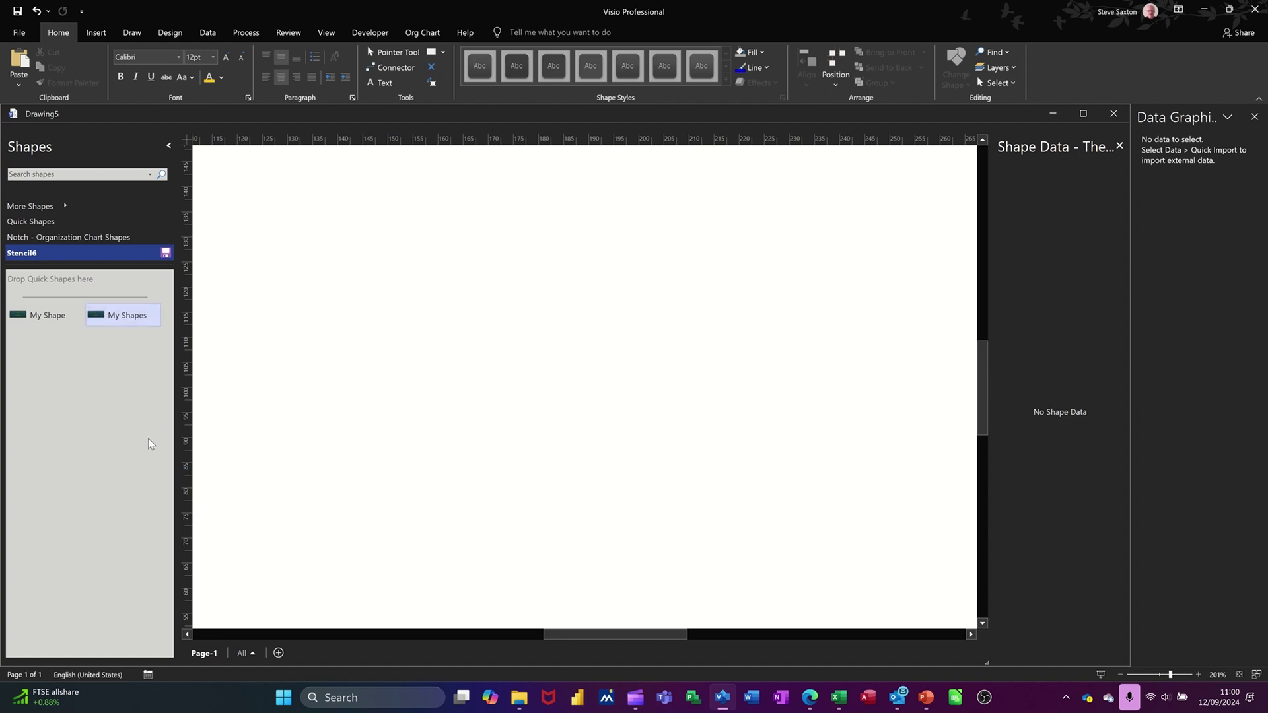
left_click(46, 317)
right_click(46, 317)
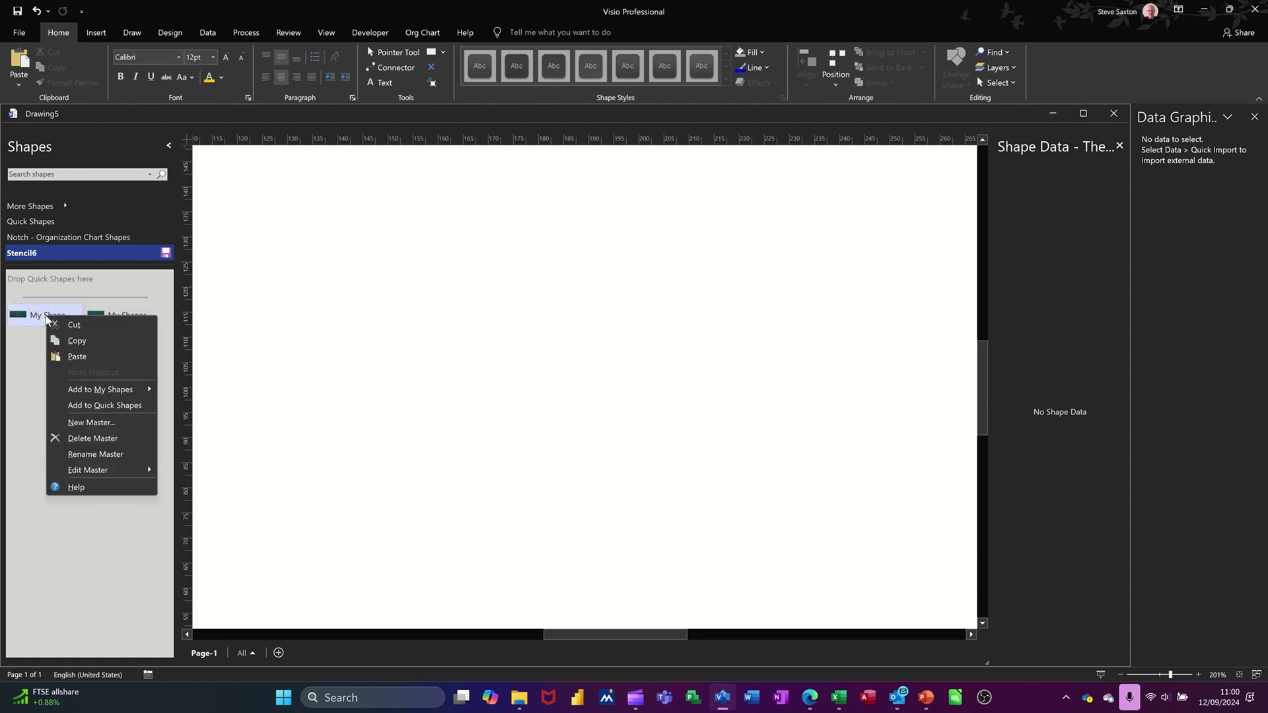
left_click(56, 438)
left_click_drag(49, 314, 567, 267)
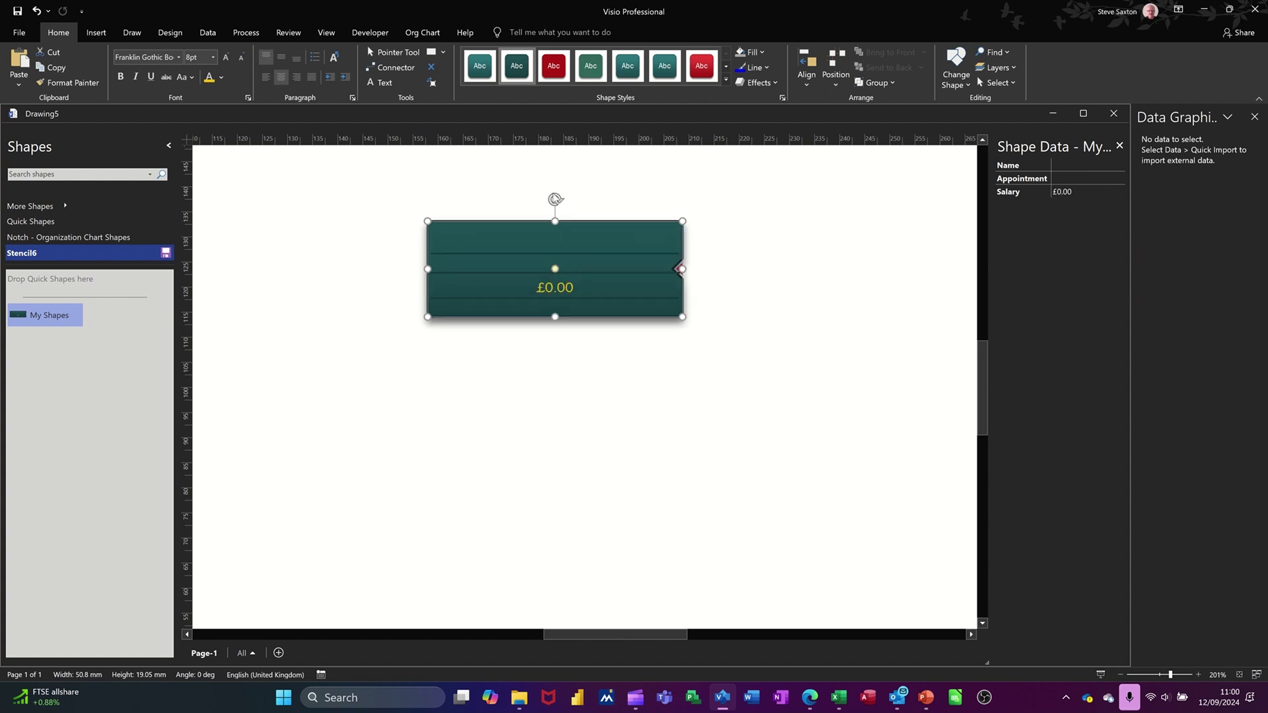
- Drop a connected My Shapes box below the top box and align it beneath
left_click(390, 70)
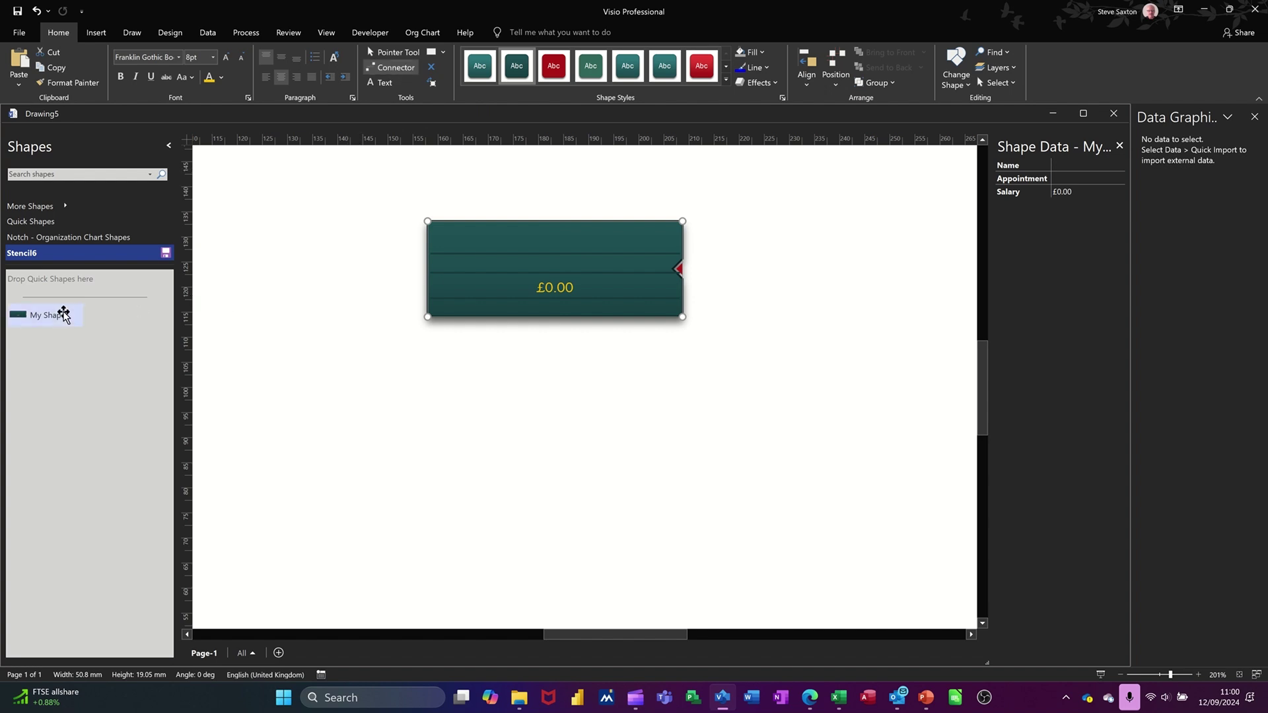
left_click_drag(37, 319, 541, 417)
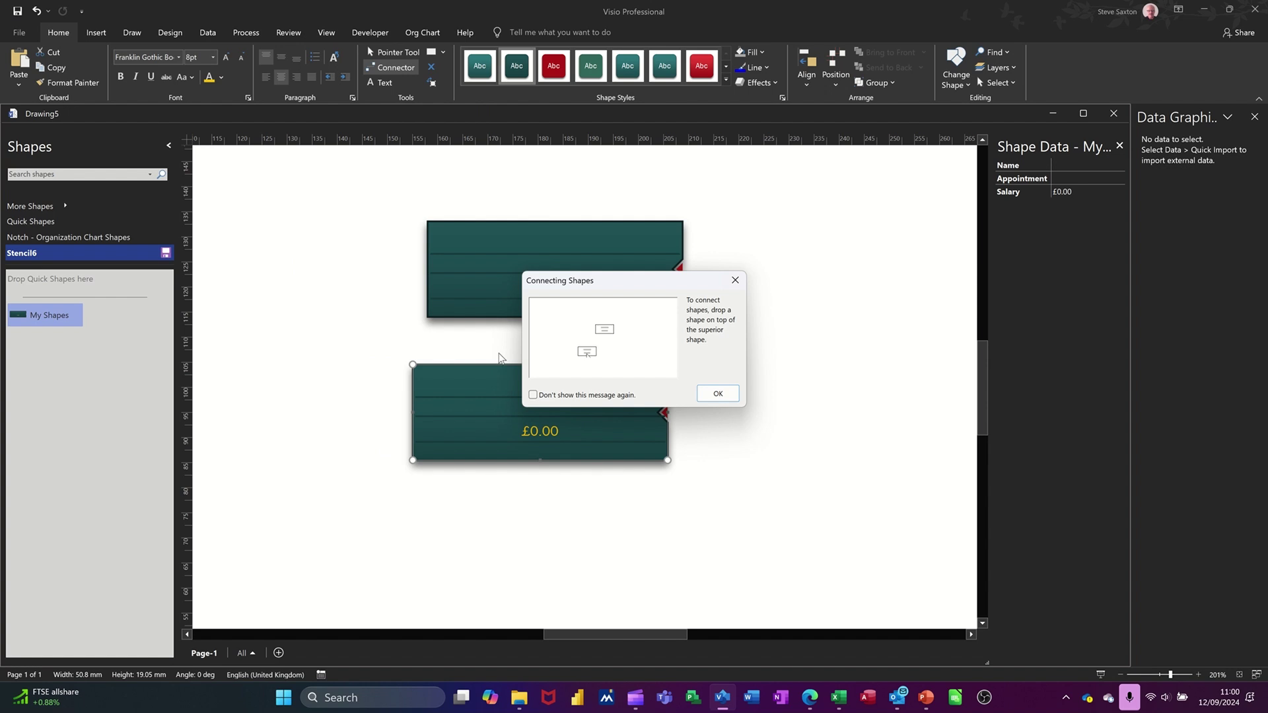
left_click(716, 394)
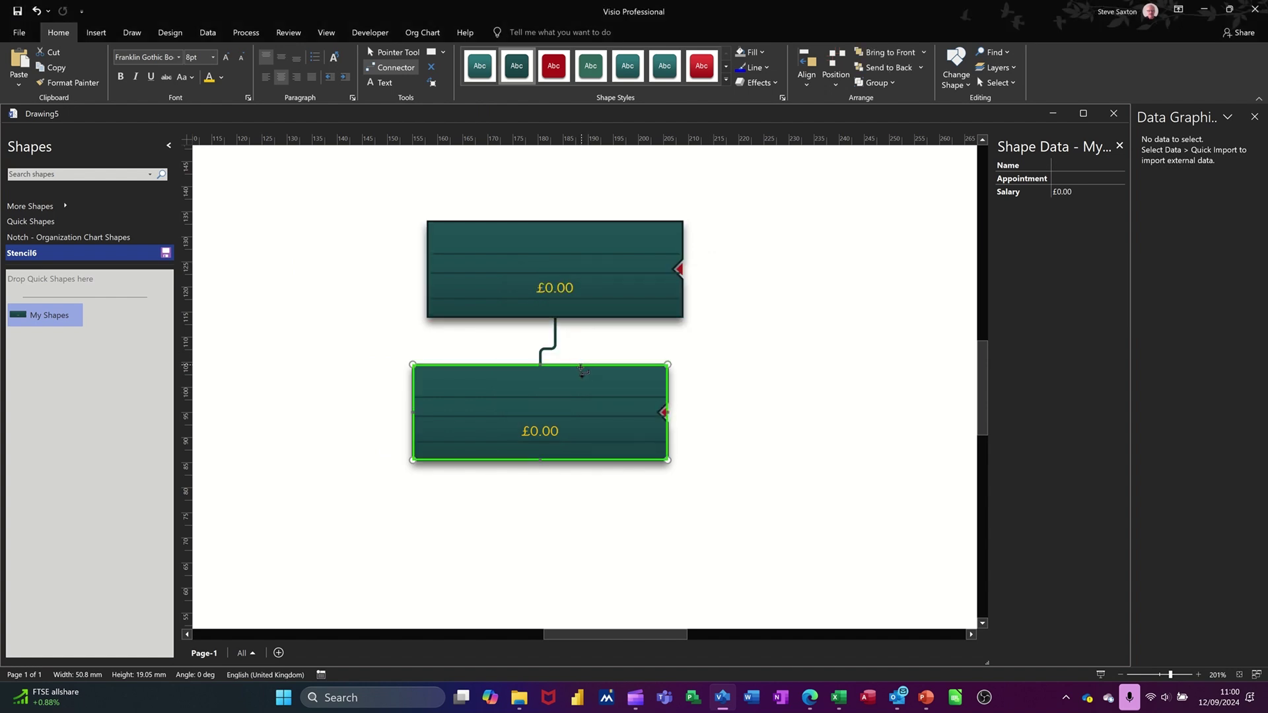
left_click(395, 52)
left_click_drag(575, 402, 620, 410)
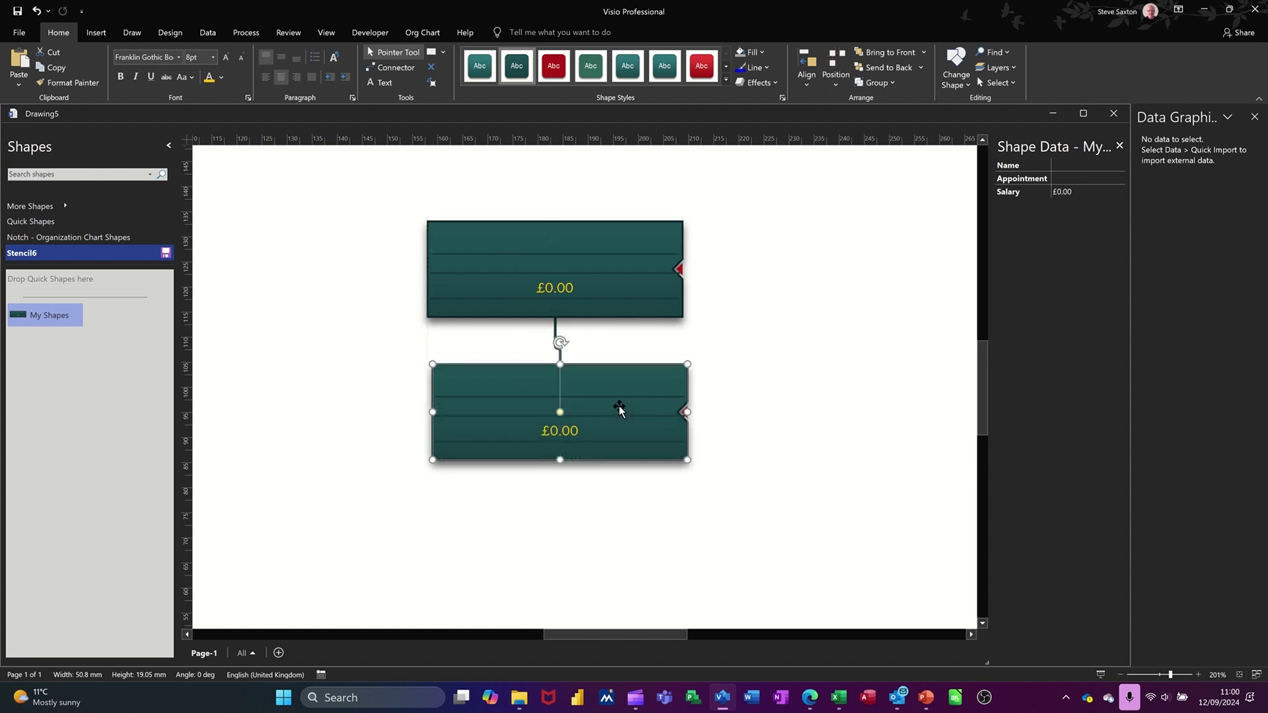
- Add a second connected My Shapes box to the lower right of the top box
left_click(565, 273)
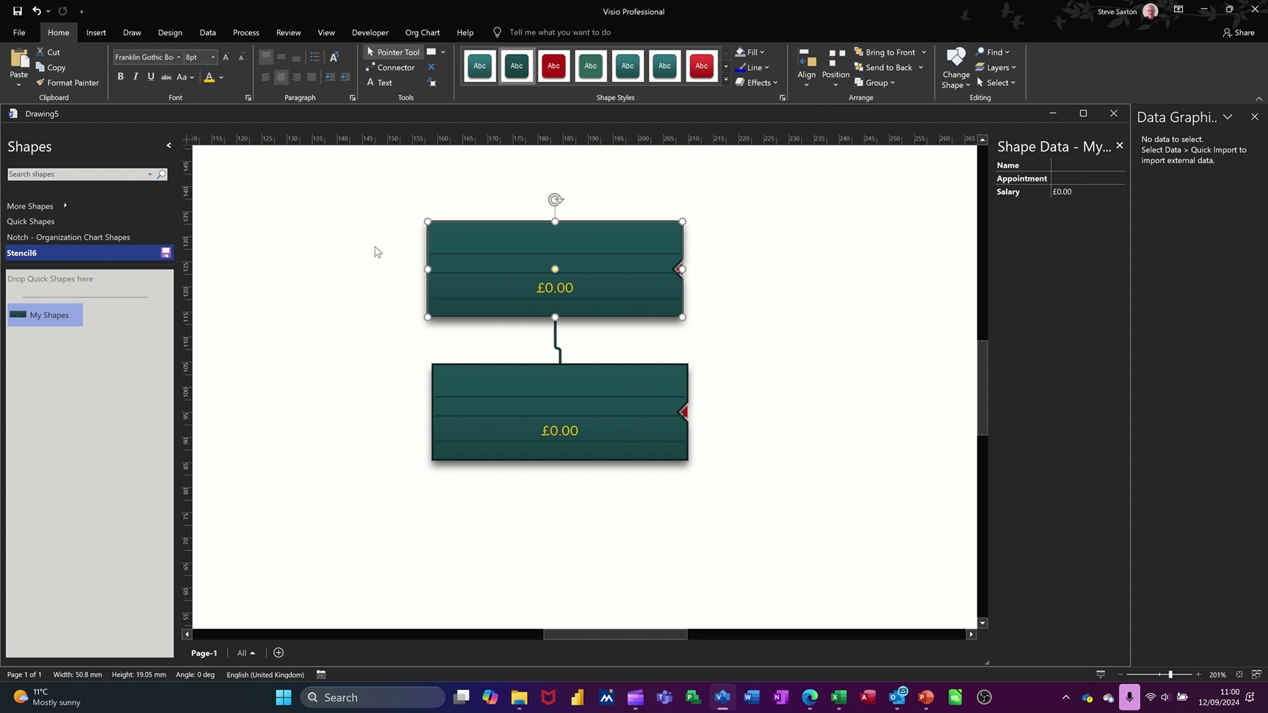
left_click(395, 68)
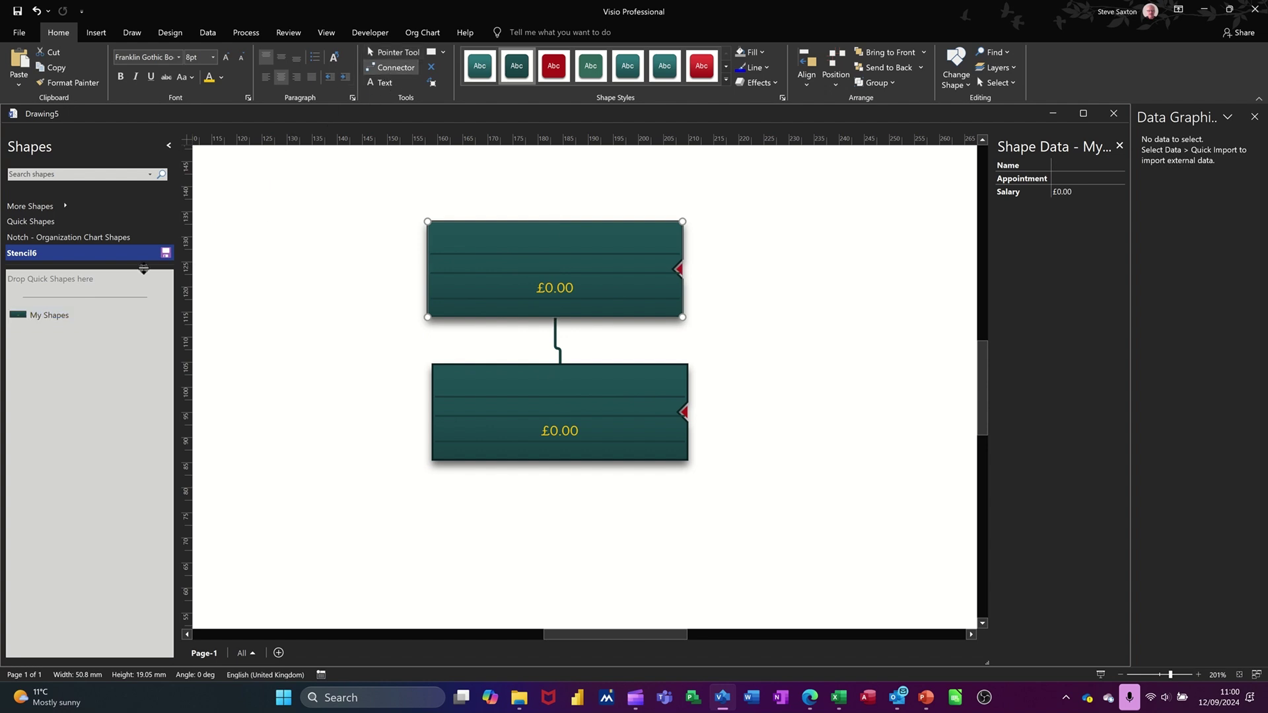
left_click_drag(58, 314, 846, 426)
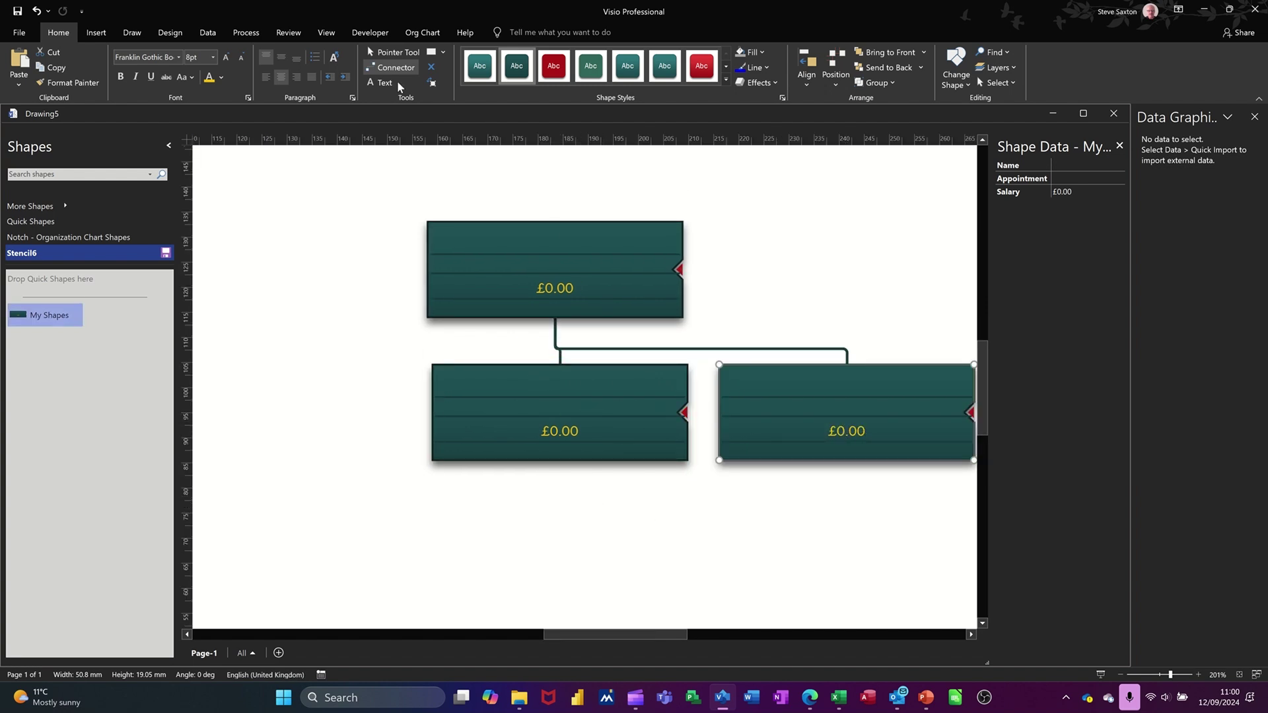
left_click(393, 54)
left_click(394, 56)
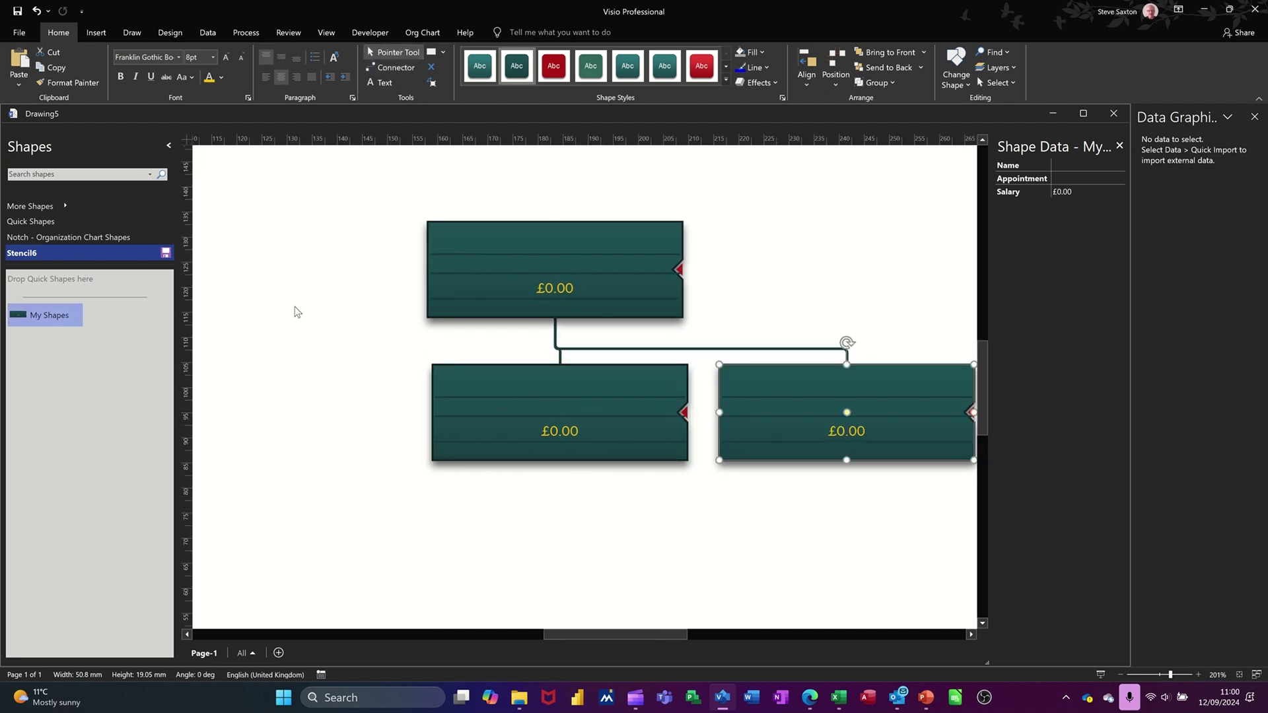
- Add a third second-tier notch box on the left, connected to the top box
scroll(295, 310, "down", 3)
scroll(296, 310, "down", 2)
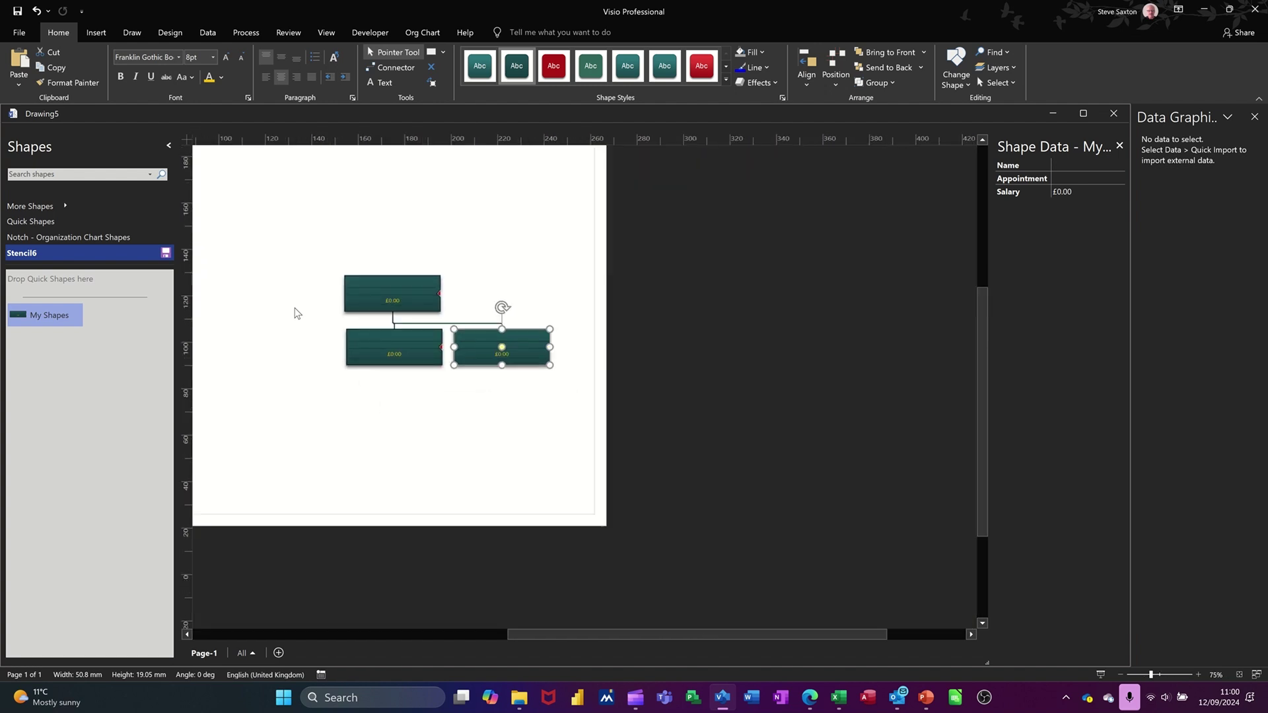
scroll(295, 310, "up", 1)
left_click_drag(571, 631, 482, 626)
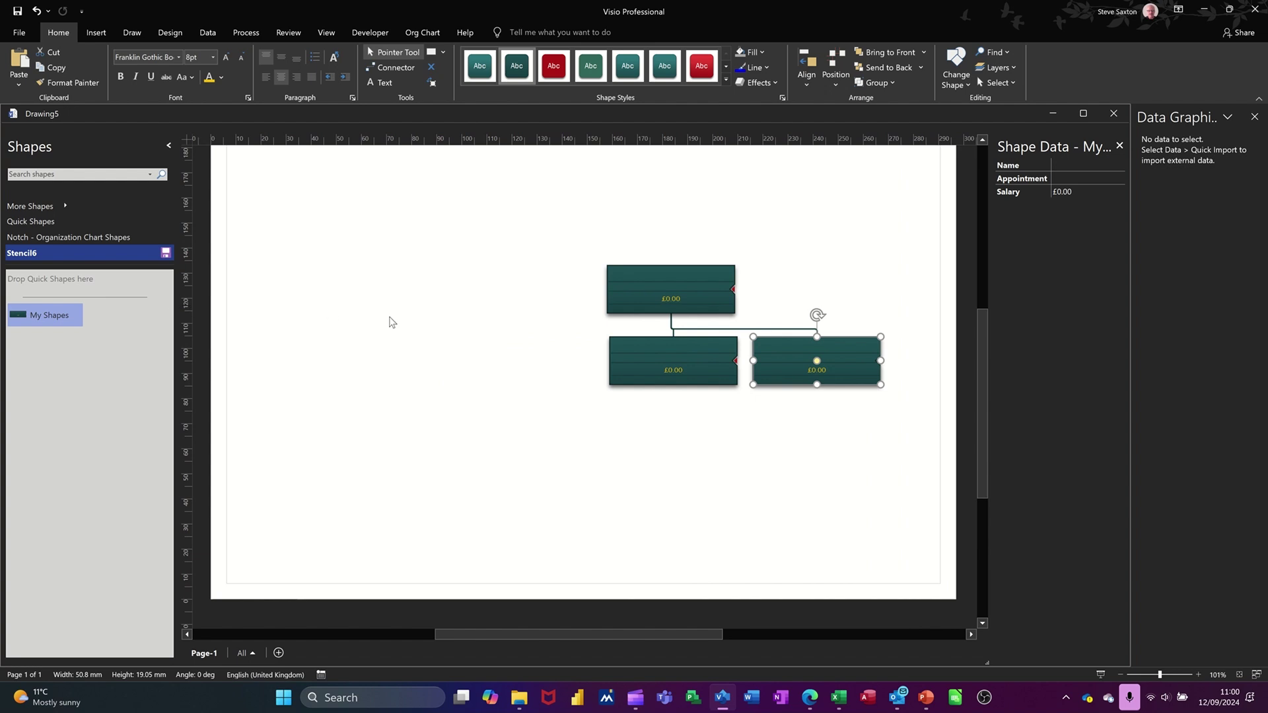
left_click(667, 289)
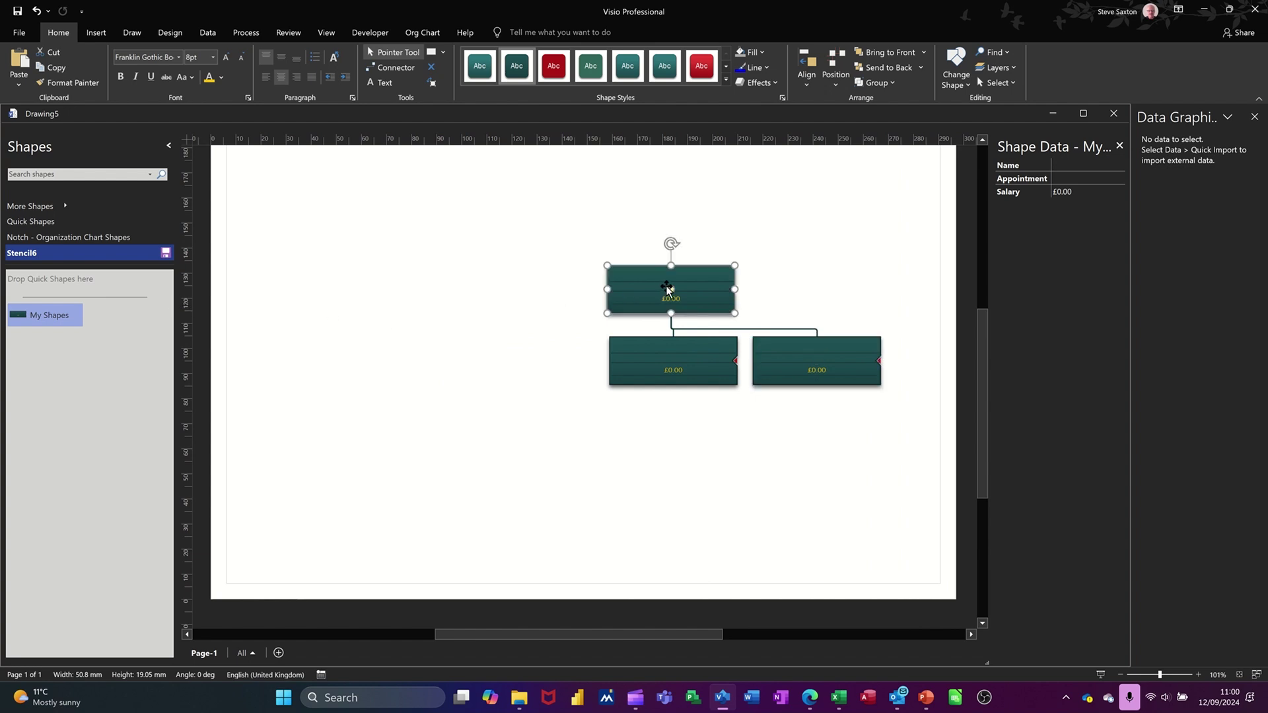
left_click(394, 67)
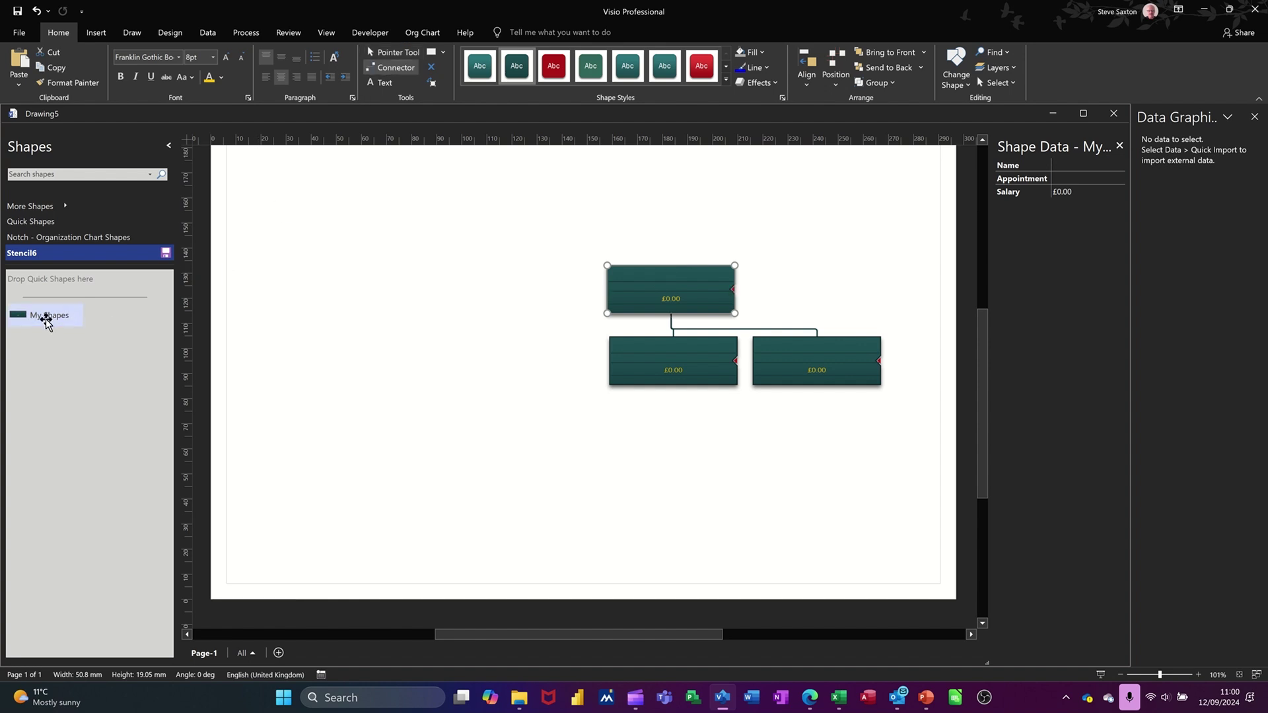
left_click_drag(46, 317, 519, 364)
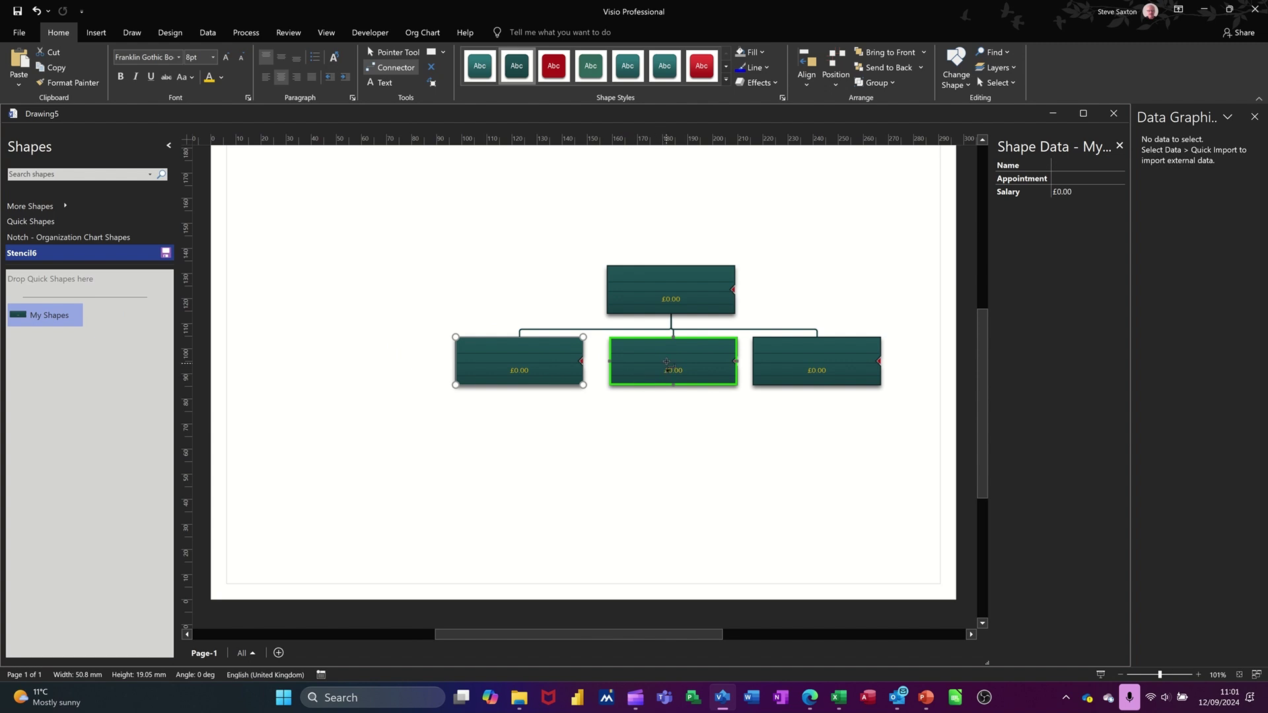
- Stack two connected notch boxes from the My Shapes stencil beneath the middle box
left_click(686, 370)
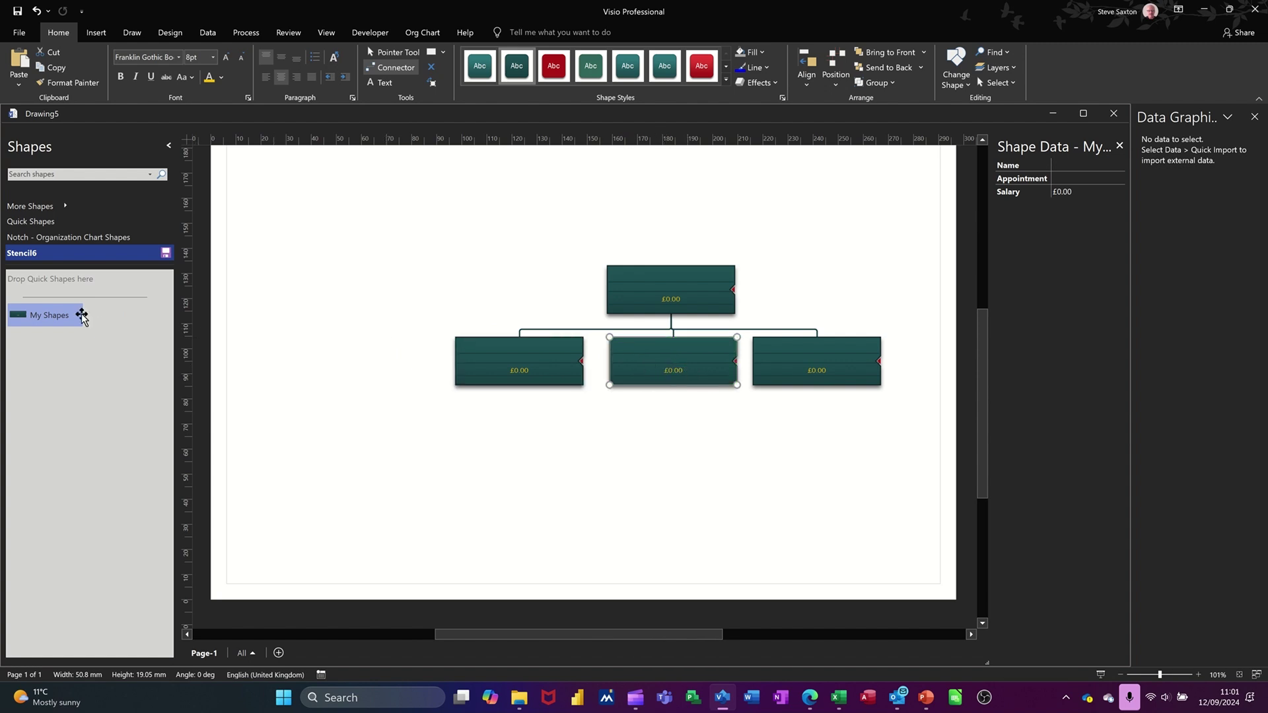
left_click_drag(79, 315, 681, 450)
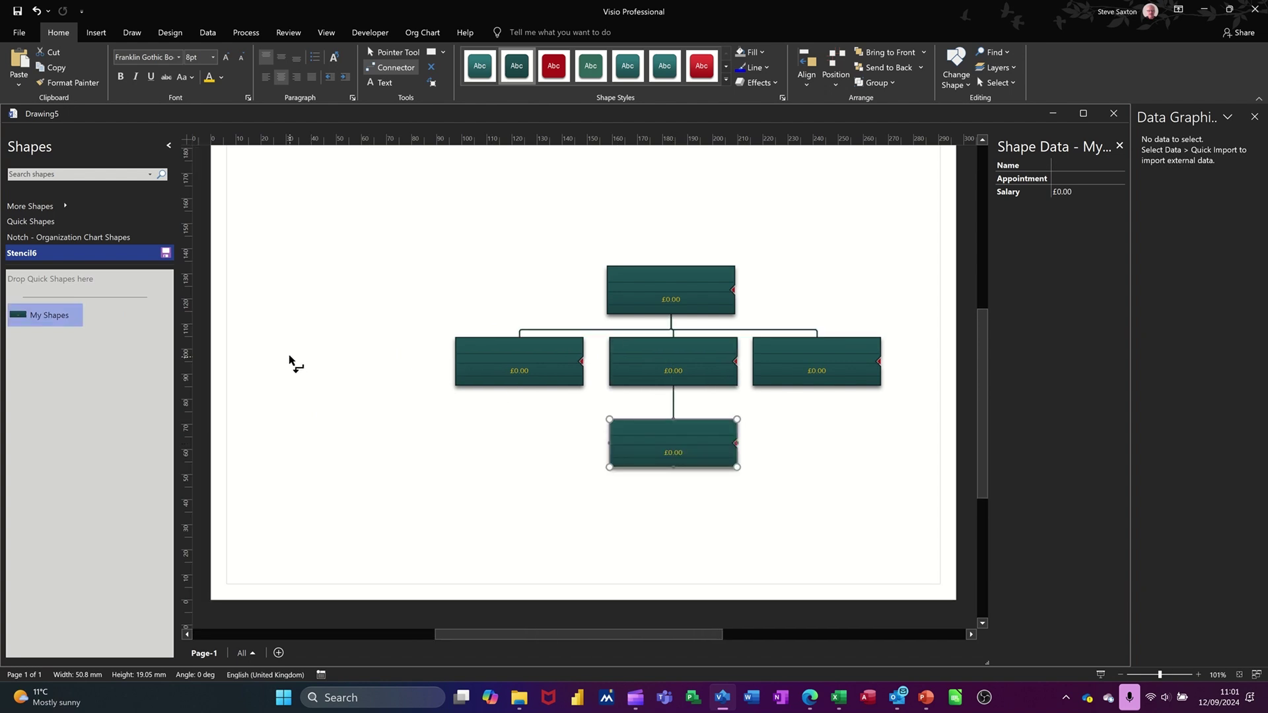
left_click_drag(20, 321, 628, 515)
left_click_drag(674, 513, 675, 513)
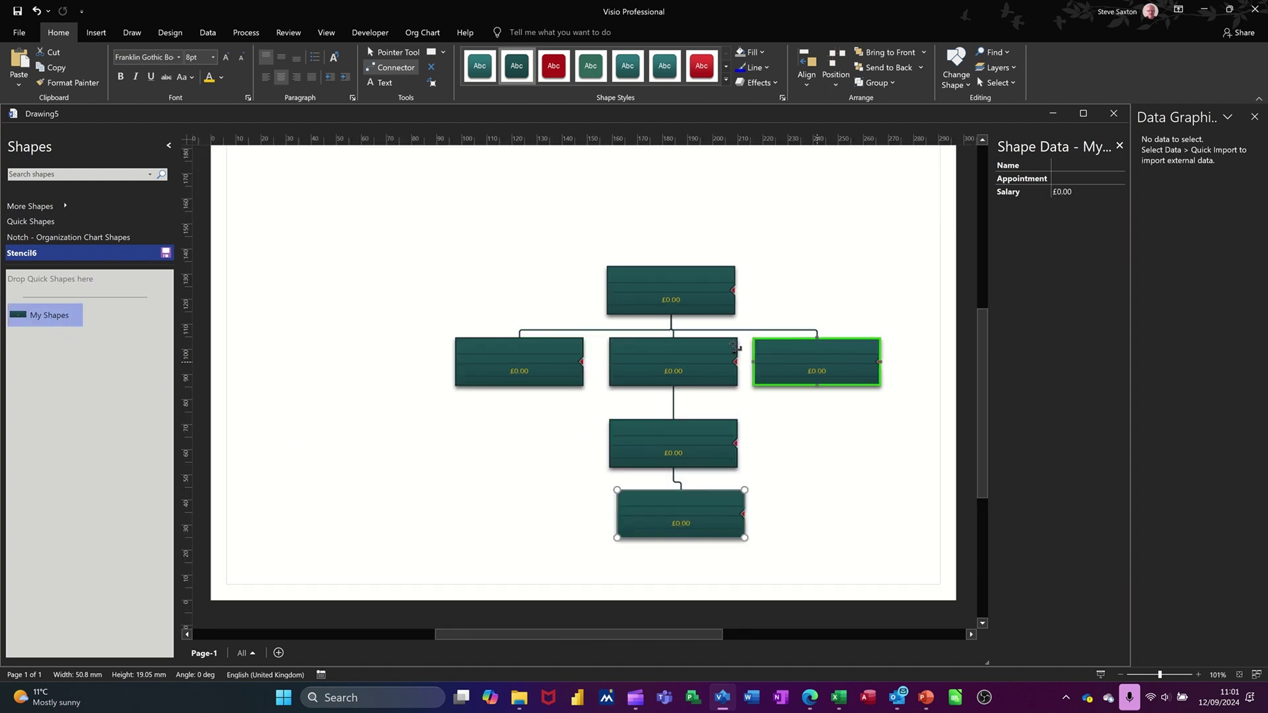
left_click(395, 53)
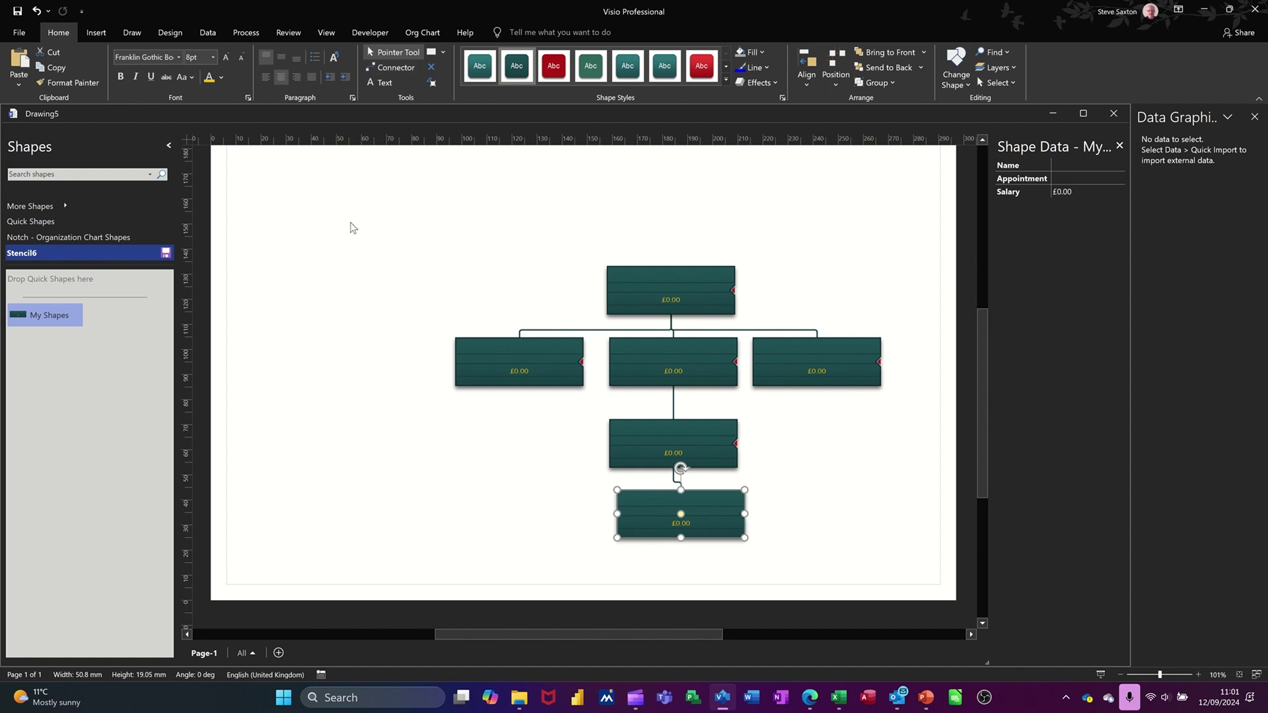
- Move the six-box chart up-left, then select all and delete it to empty the page
left_click_drag(374, 215, 913, 571)
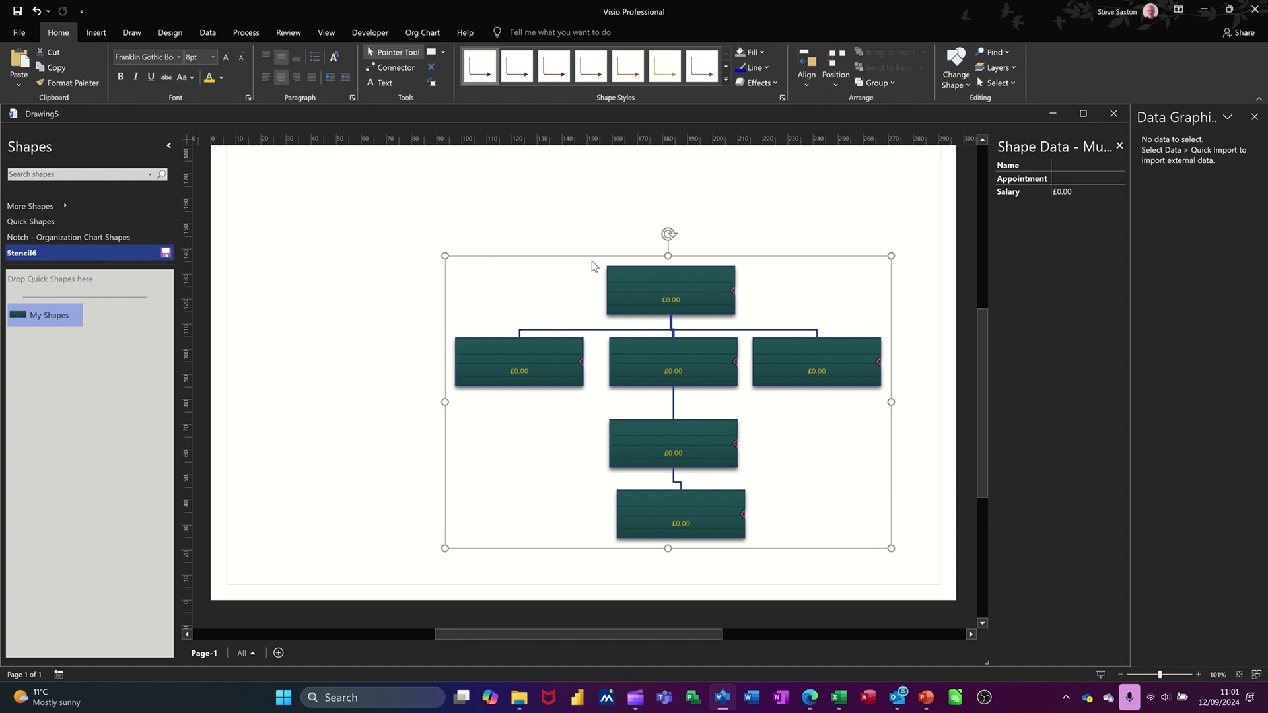
left_click_drag(595, 260, 468, 198)
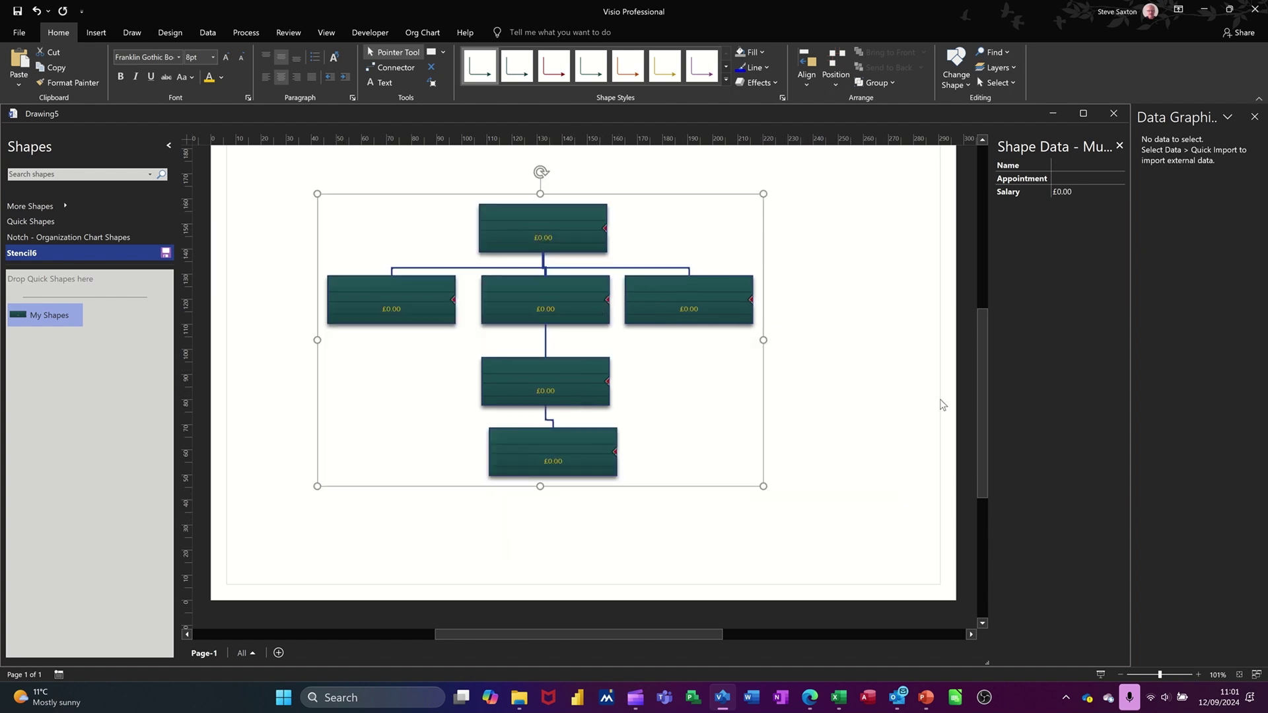
left_click(574, 467)
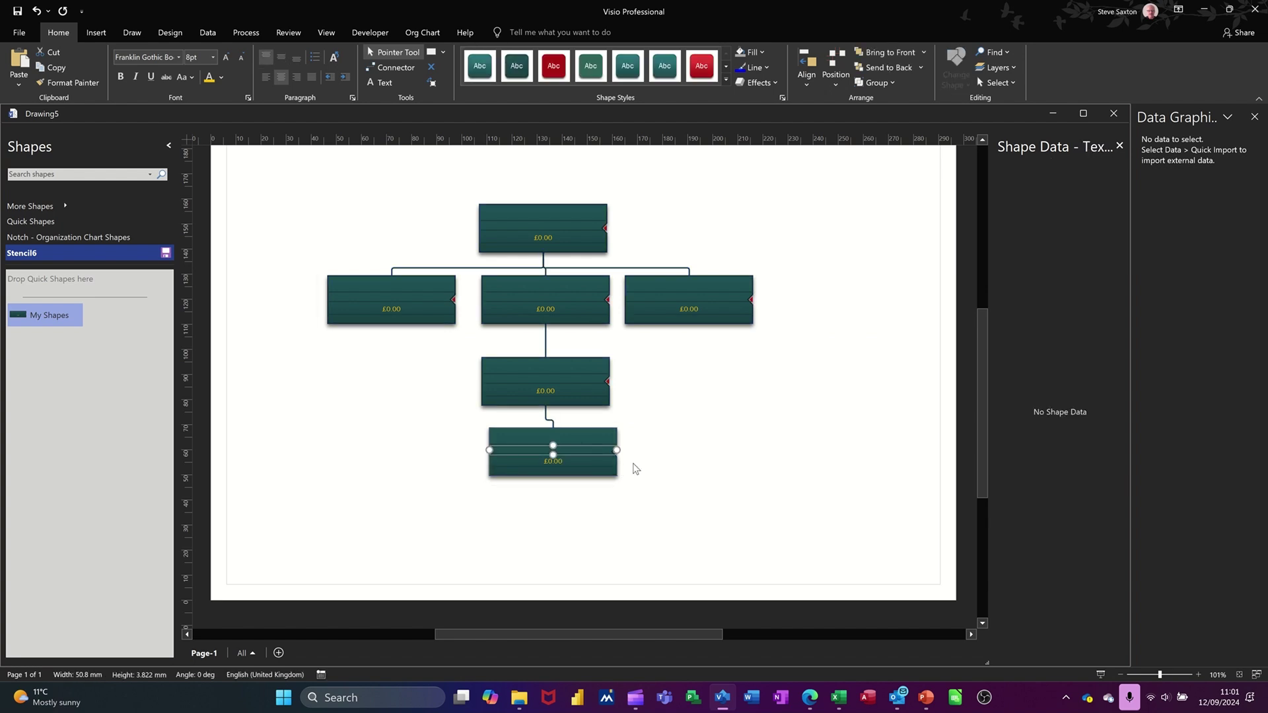
left_click(603, 430)
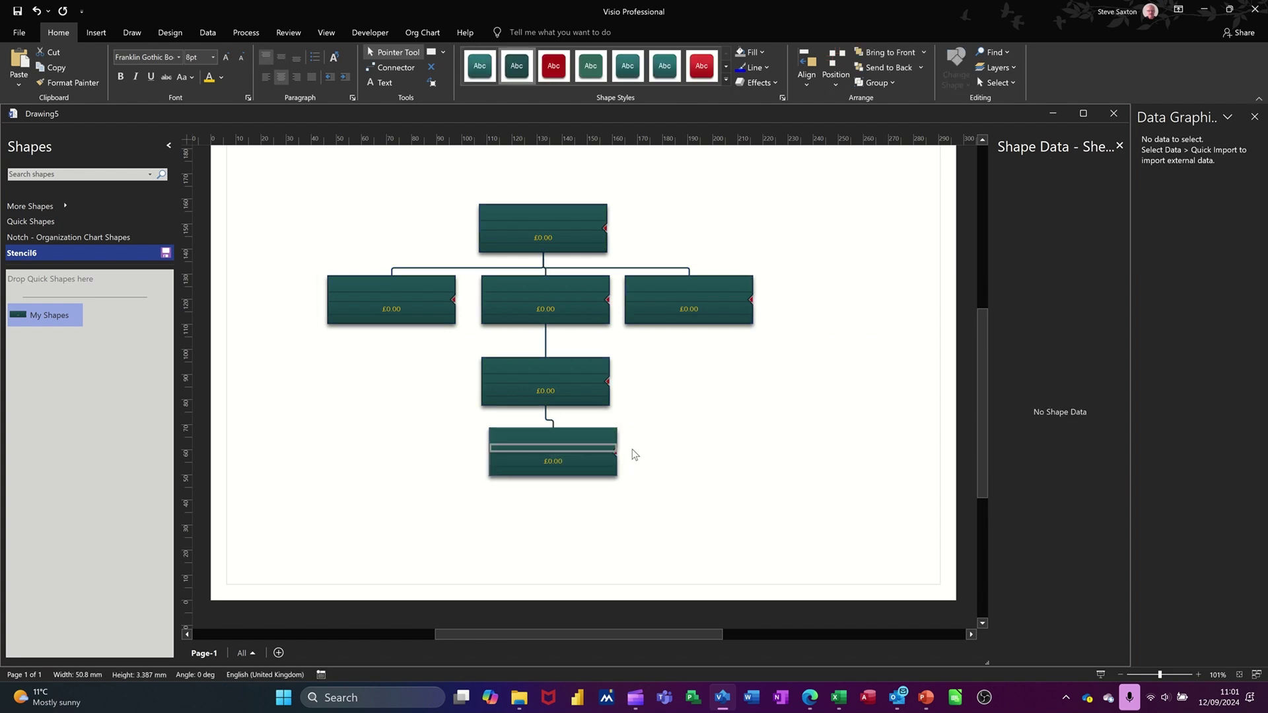
left_click(613, 434)
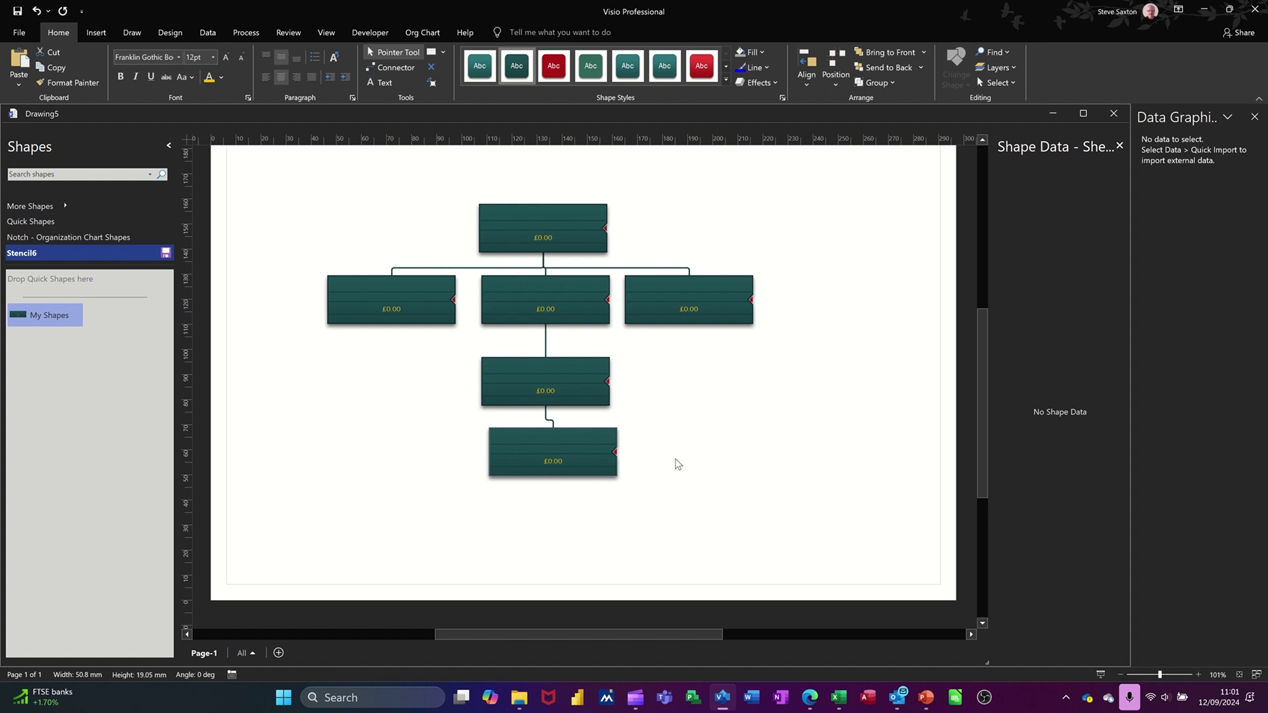
key("ctrl+a")
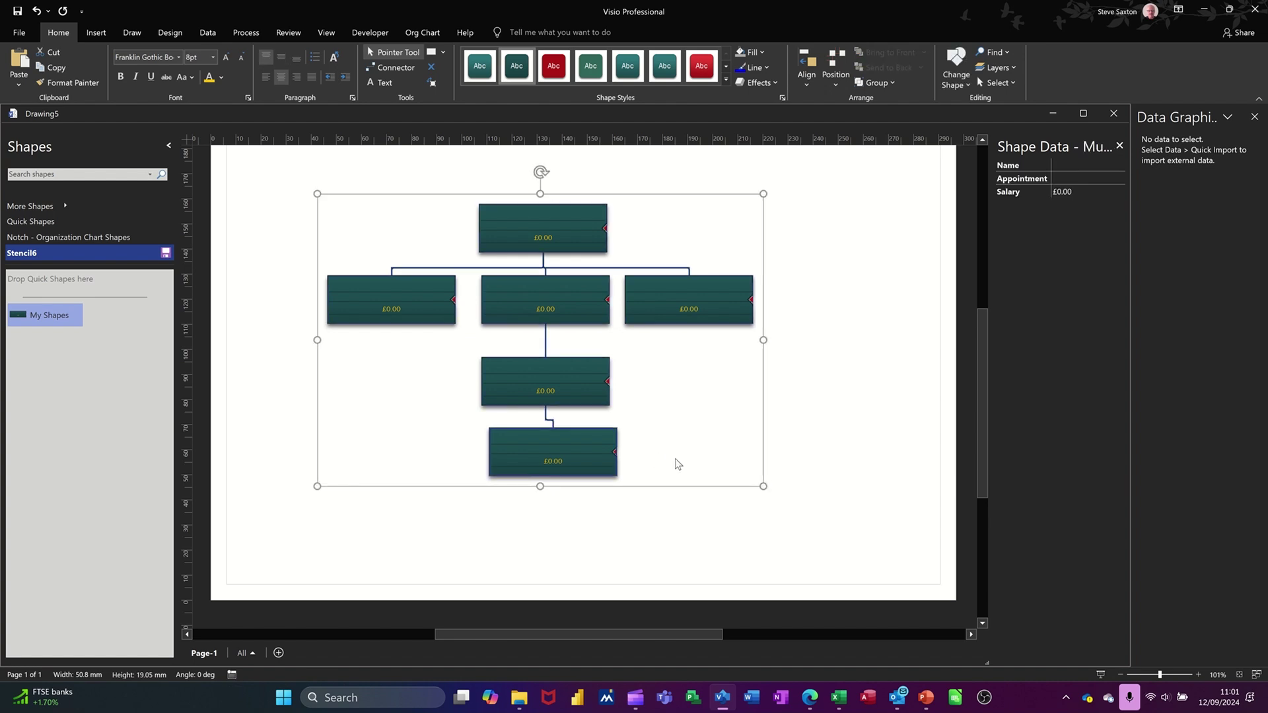
key("Delete")
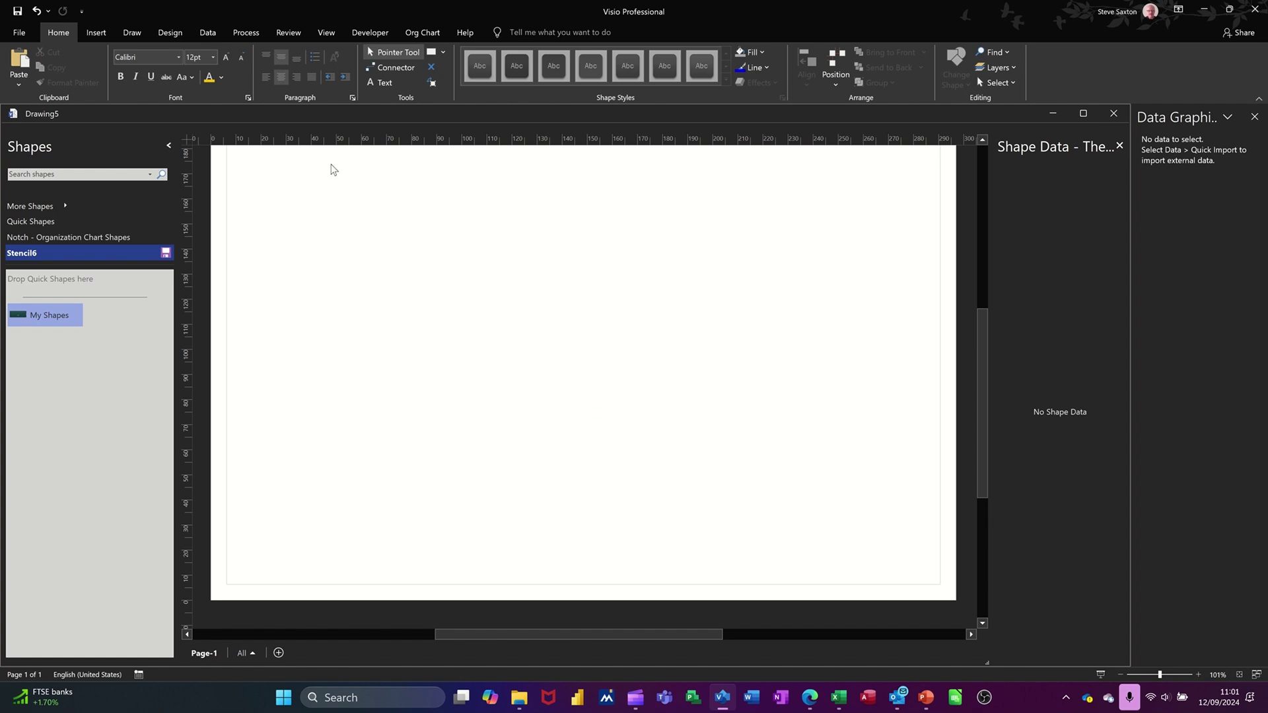
- Quick Import Sheet1 (Name, Salary, Appointment) from the Visio Linked data.xlsx workbook
left_click(207, 34)
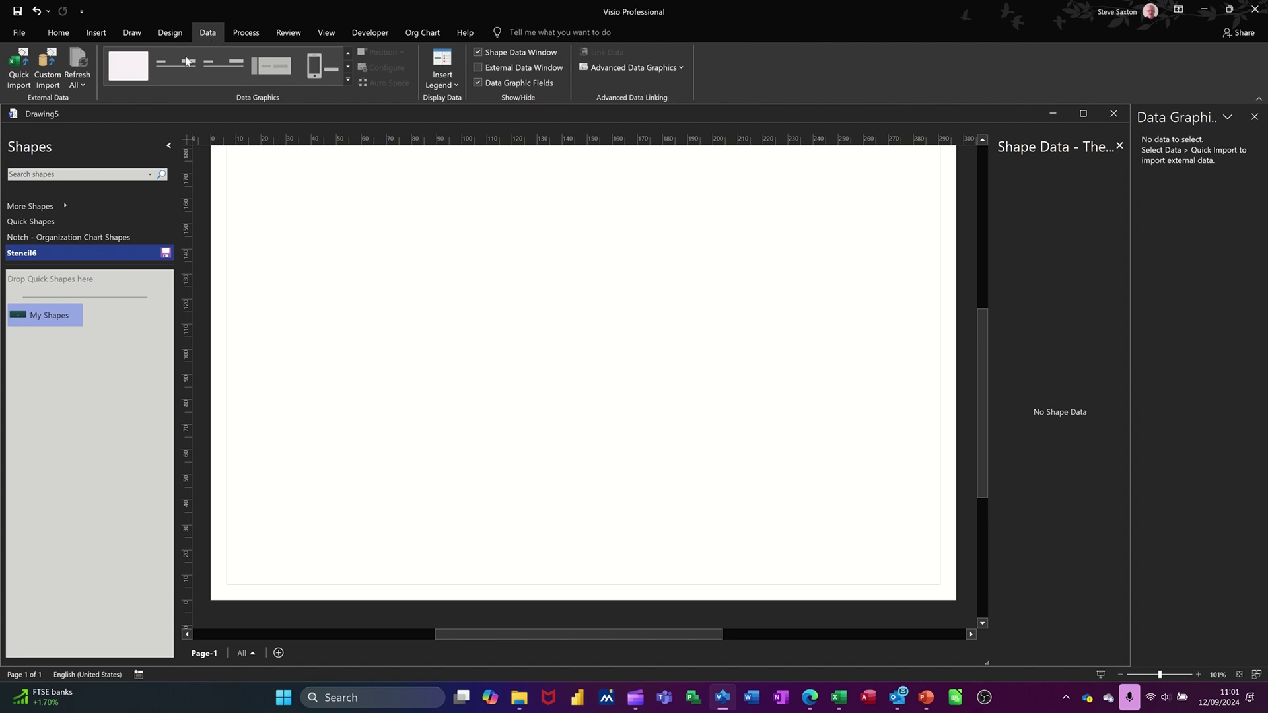
left_click(20, 63)
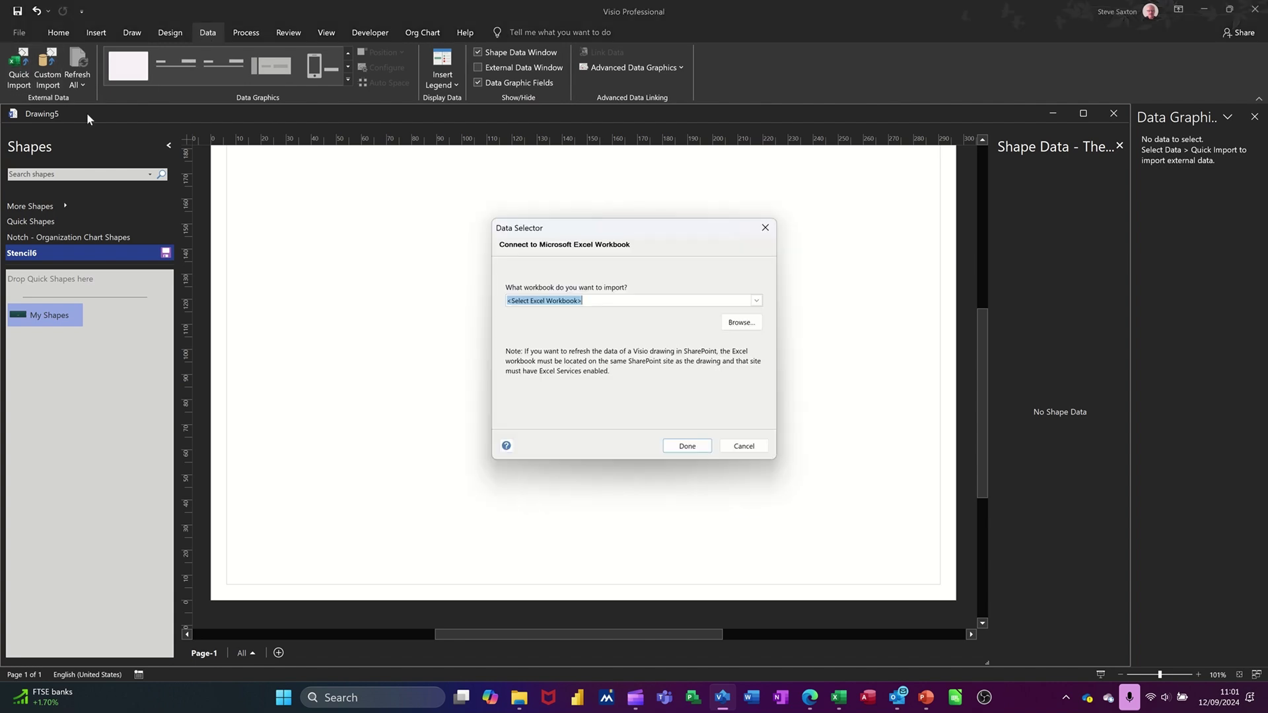
left_click(756, 301)
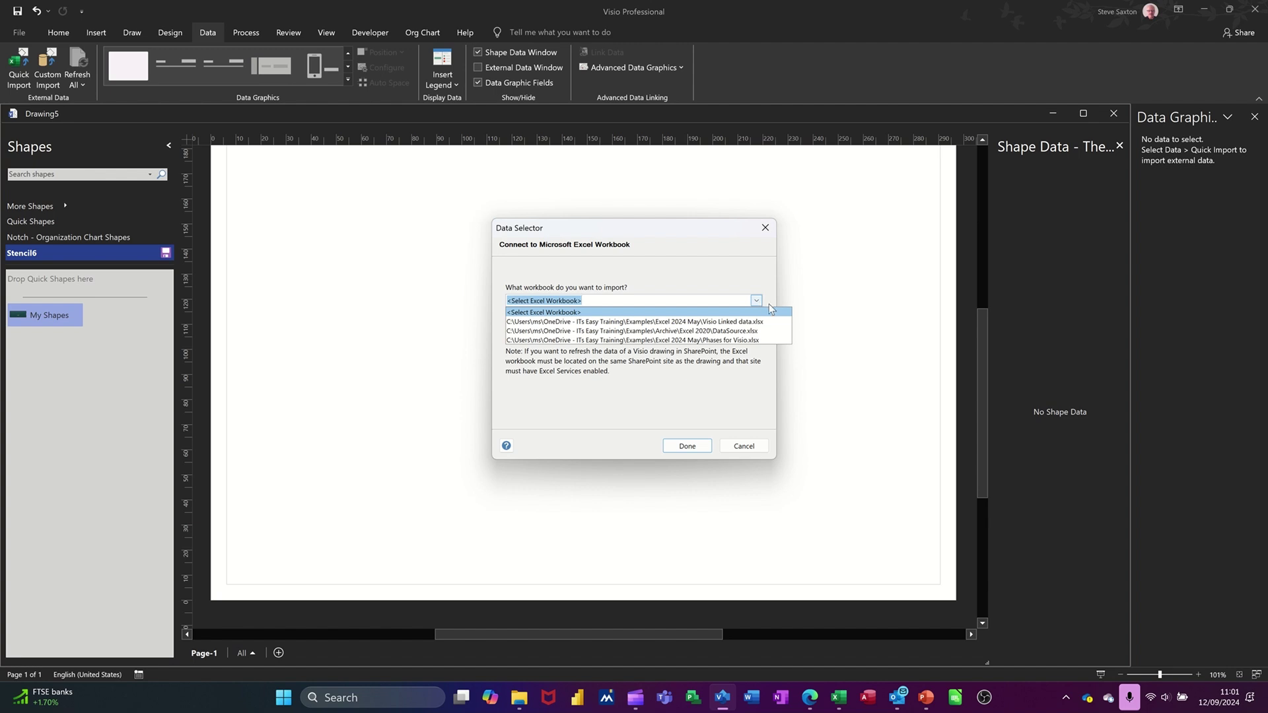
left_click(740, 323)
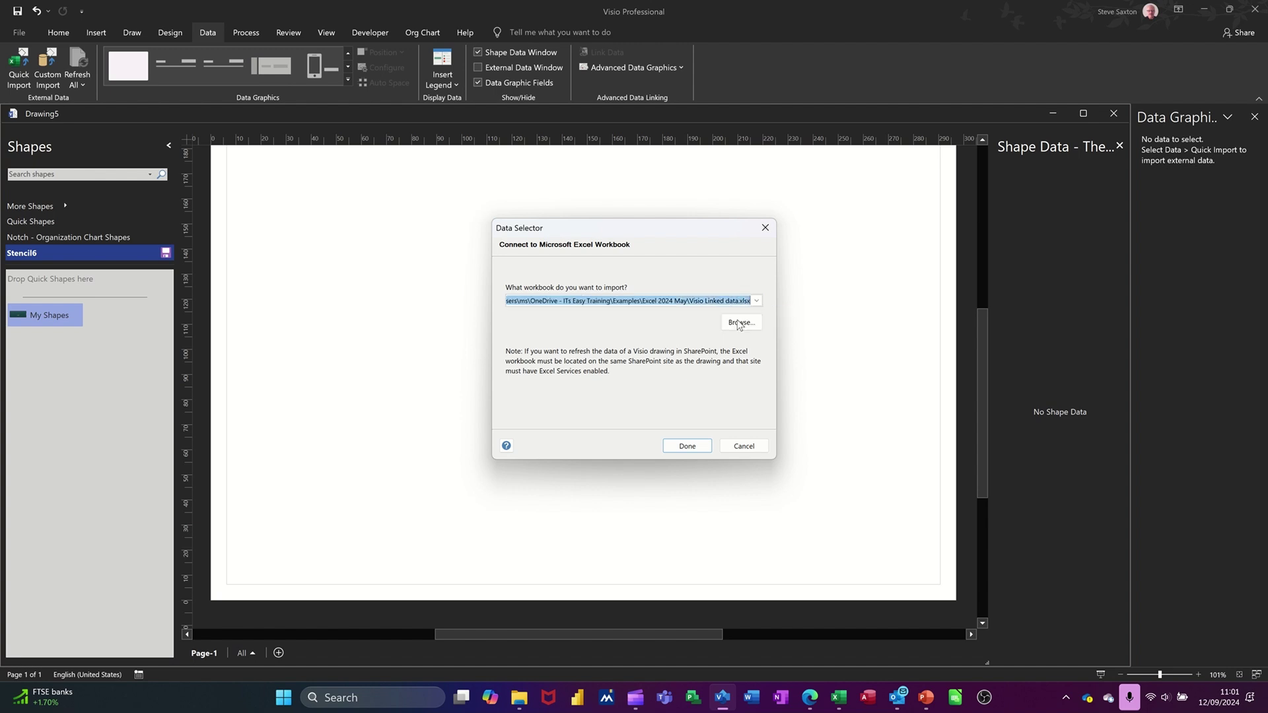
left_click(685, 448)
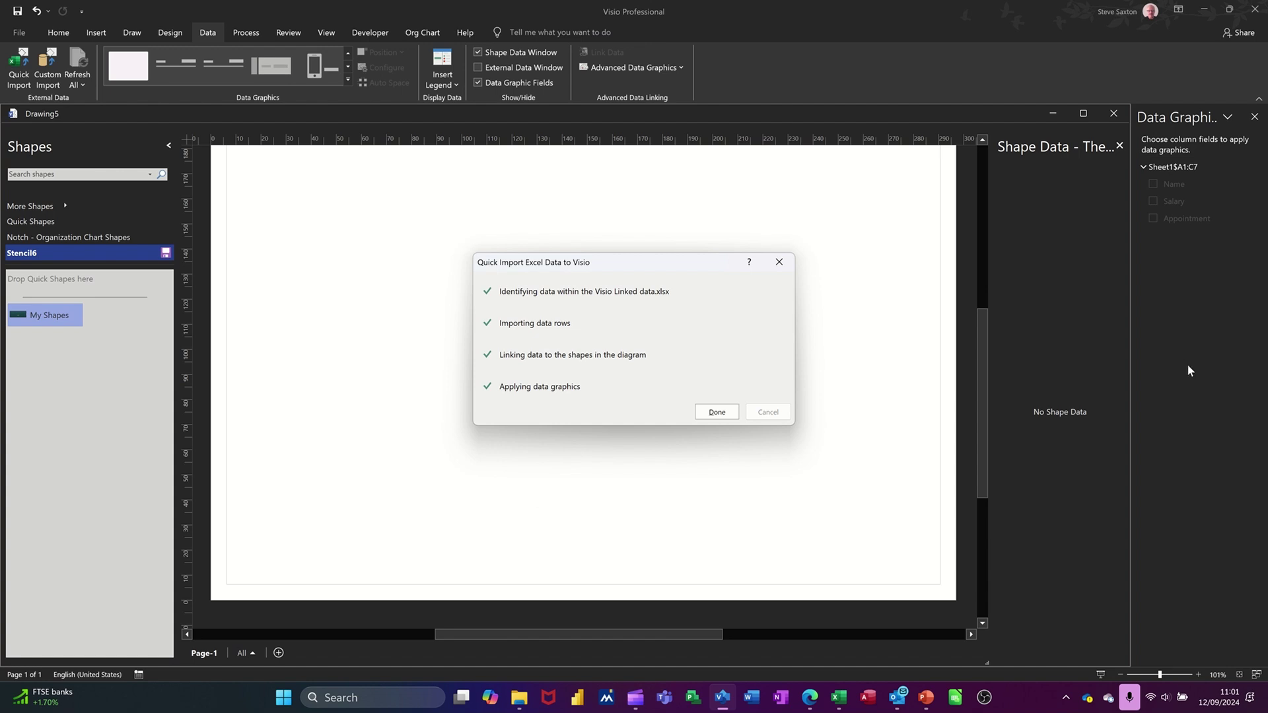
- Drop the Director data row onto the page as a linked box showing Director and £44,433.00
left_click(716, 413)
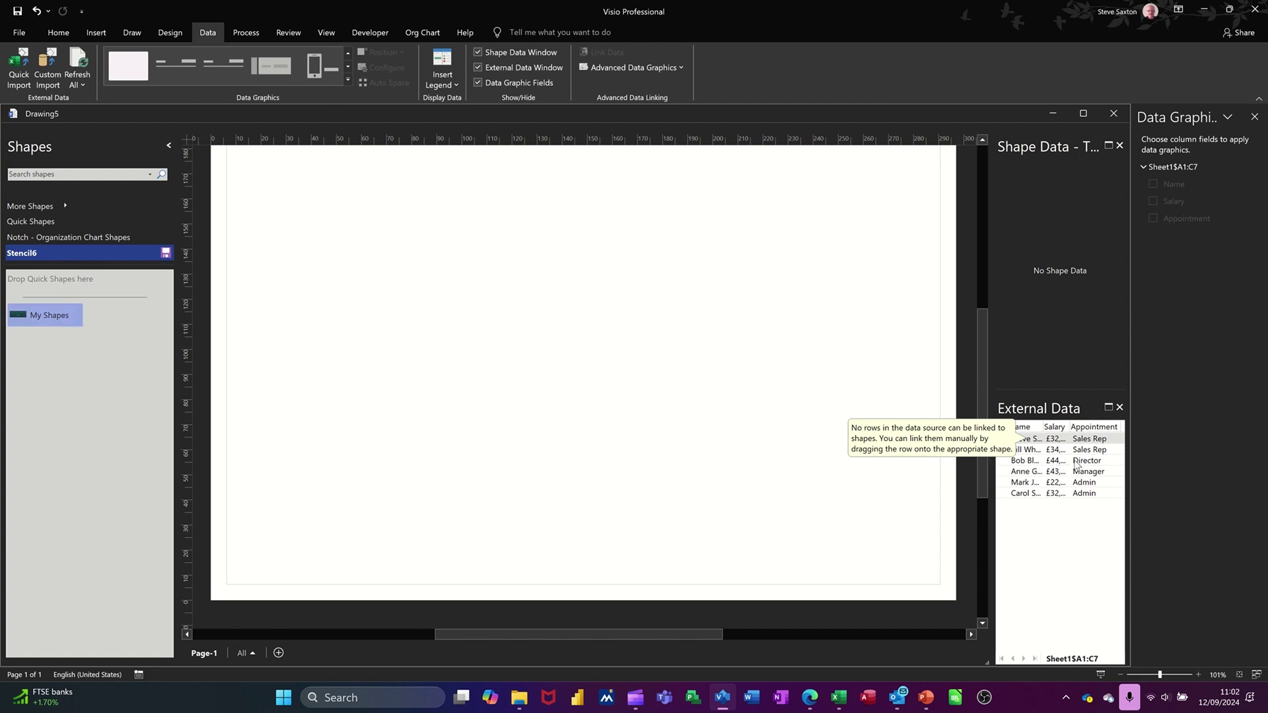
left_click(1052, 462)
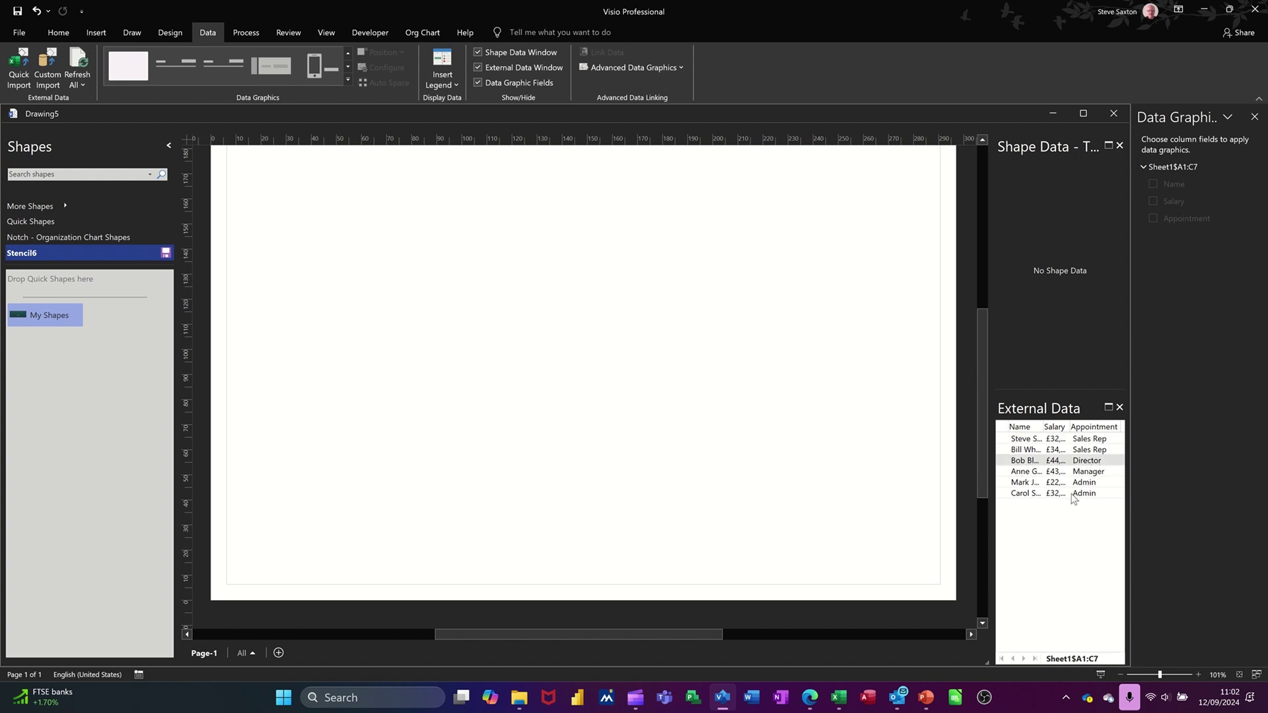
left_click_drag(1021, 464, 568, 230)
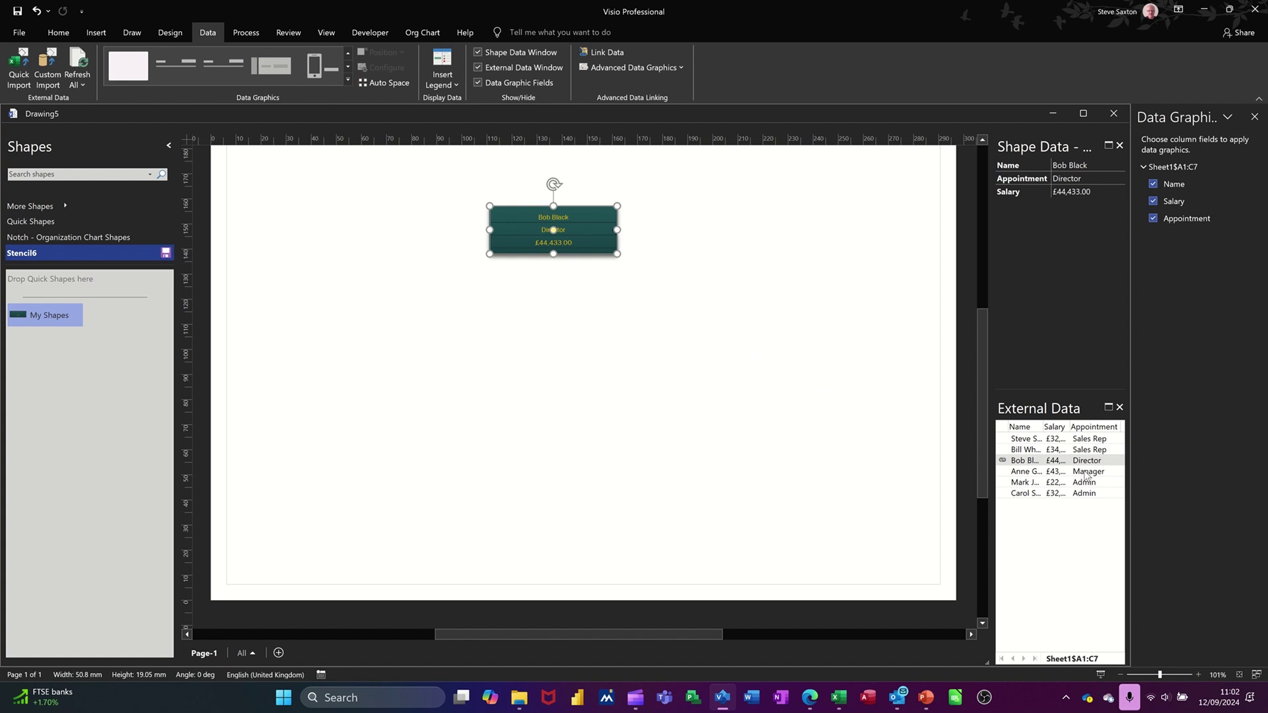
left_click(1012, 476)
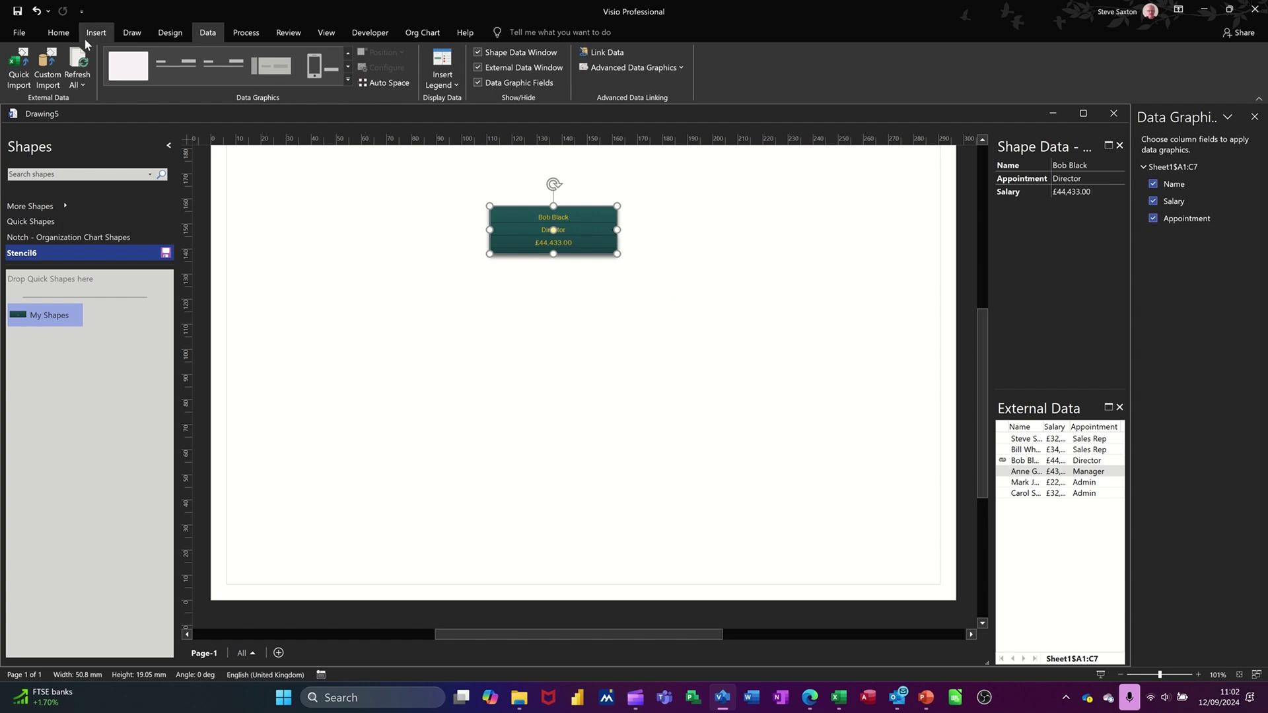
- With Connector on, add linked Manager, two Sales Rep and two Admin boxes in a connected hierarchy
left_click(58, 32)
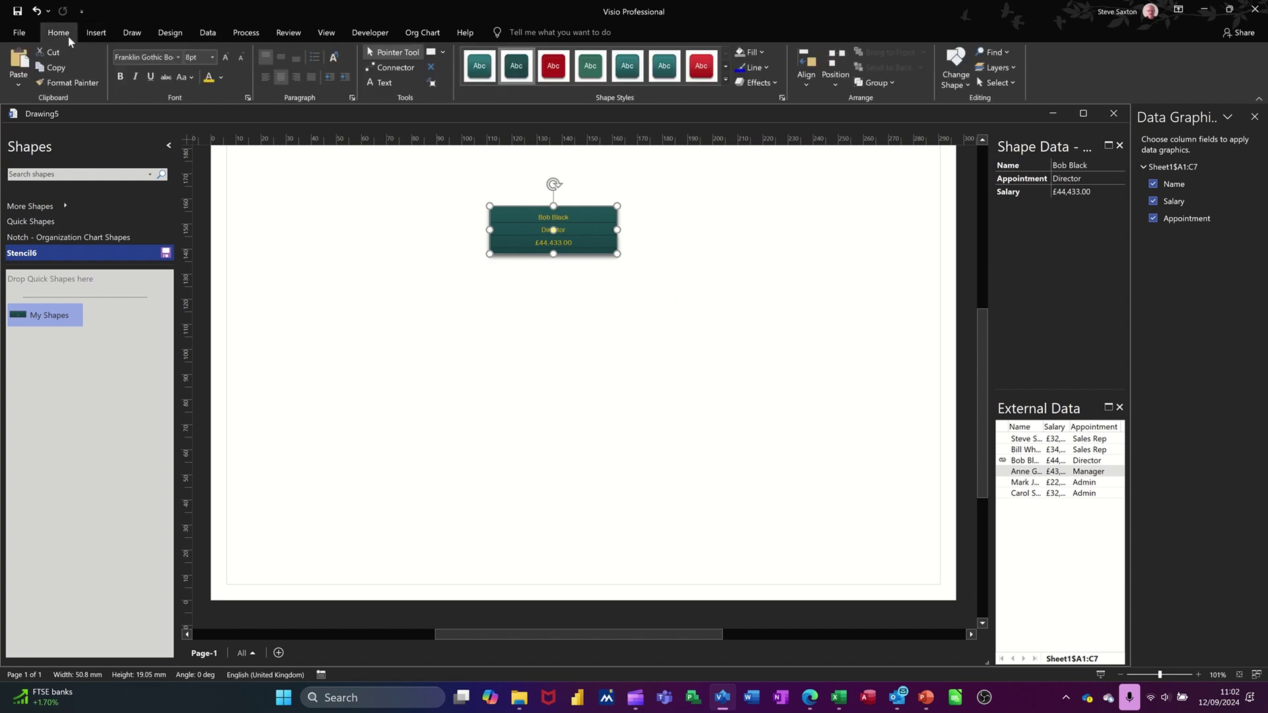
left_click(390, 68)
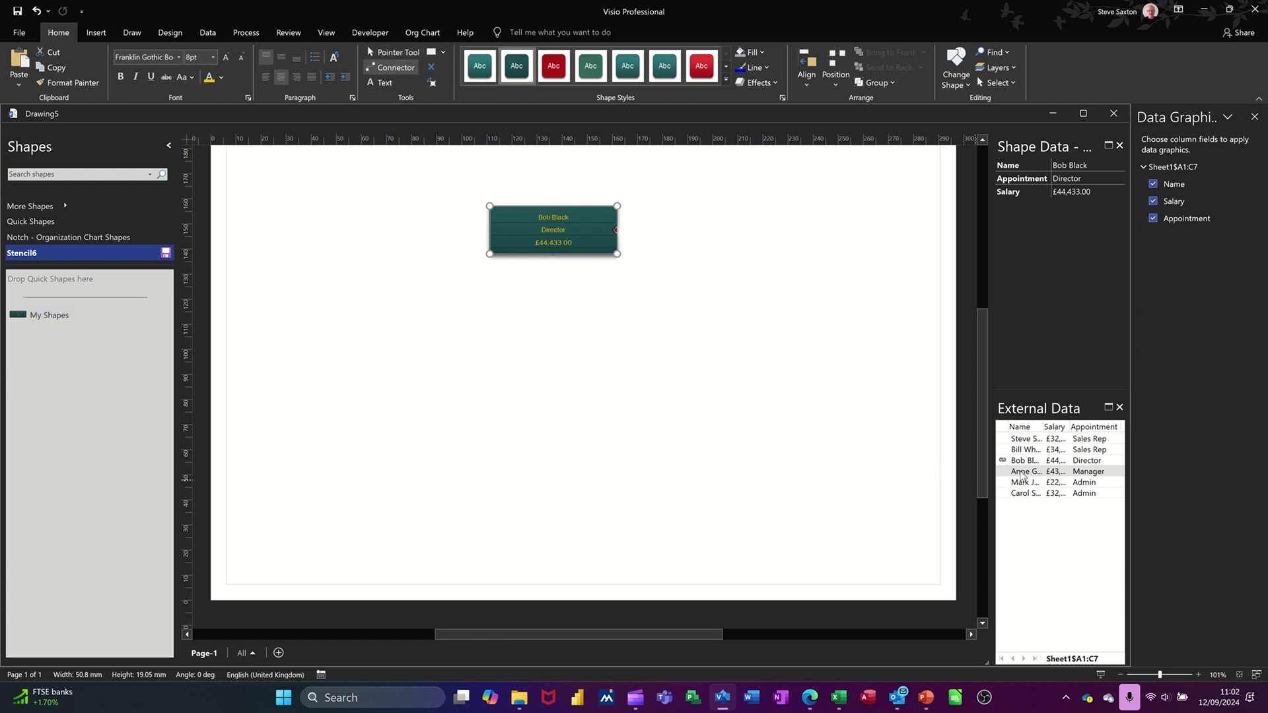
left_click_drag(1021, 475, 553, 308)
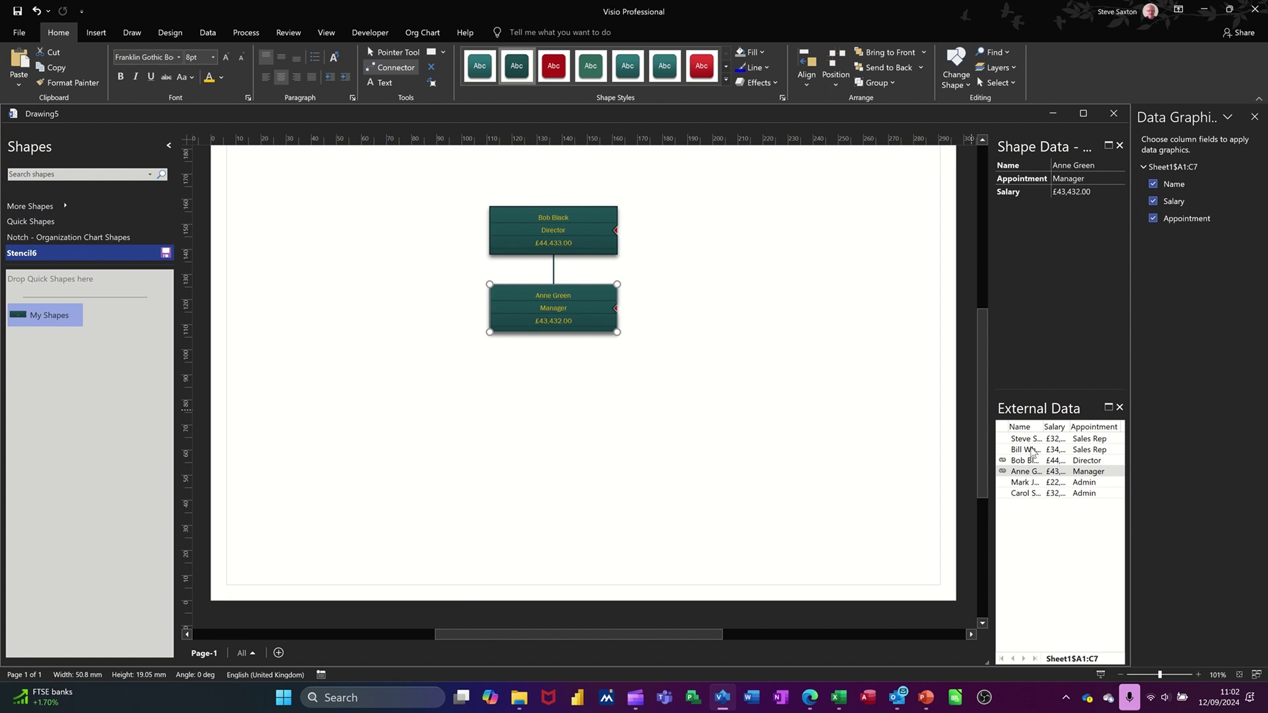
left_click_drag(1020, 453, 550, 379)
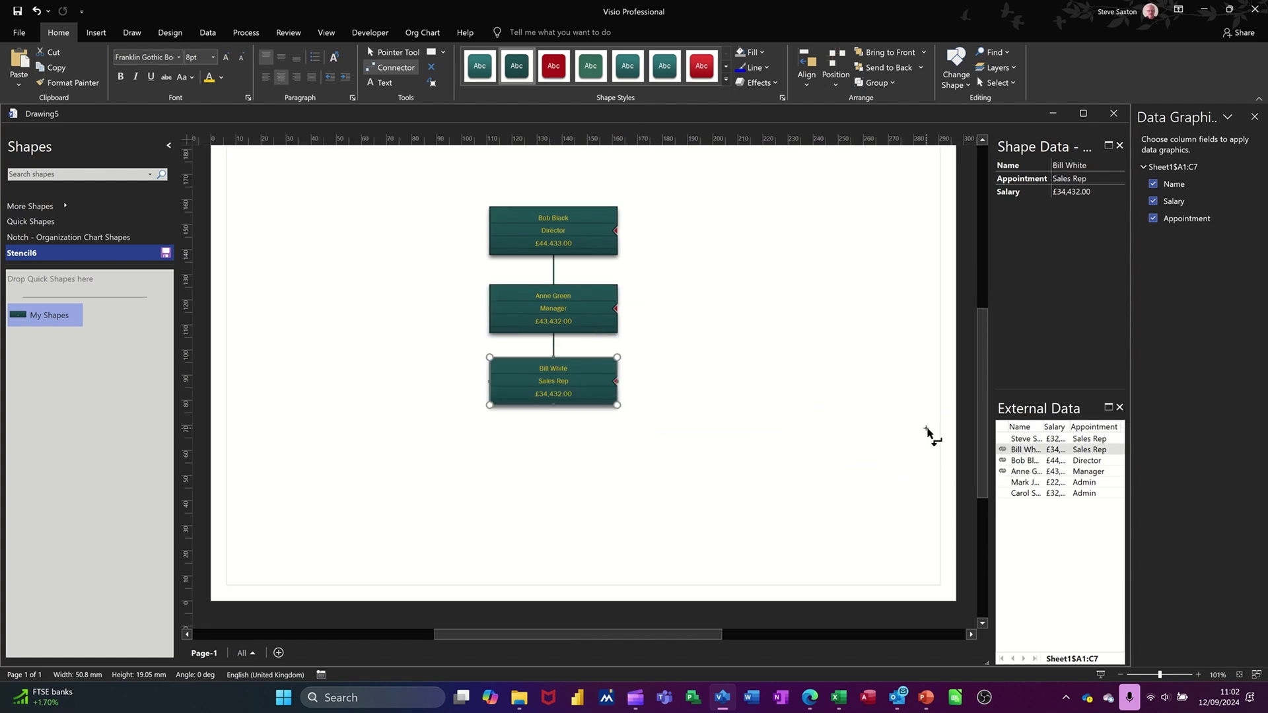
left_click(589, 328)
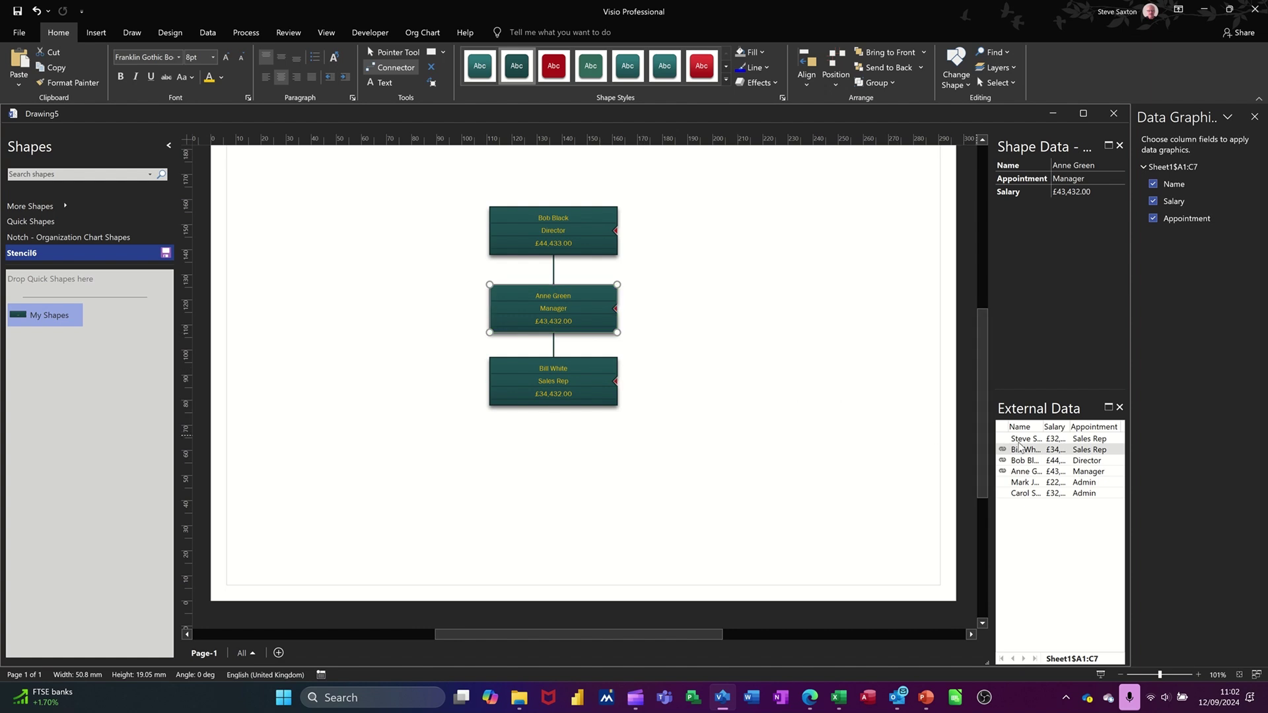
left_click_drag(1025, 444, 706, 382)
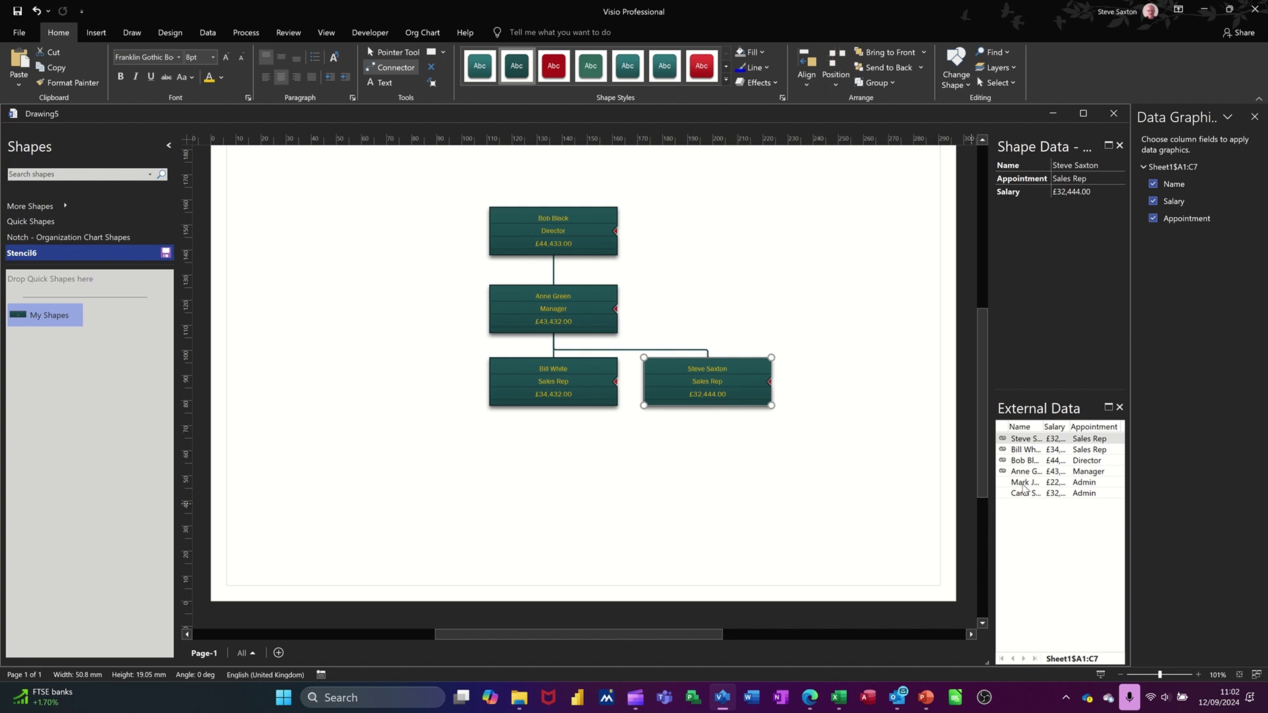
left_click_drag(1023, 486, 758, 463)
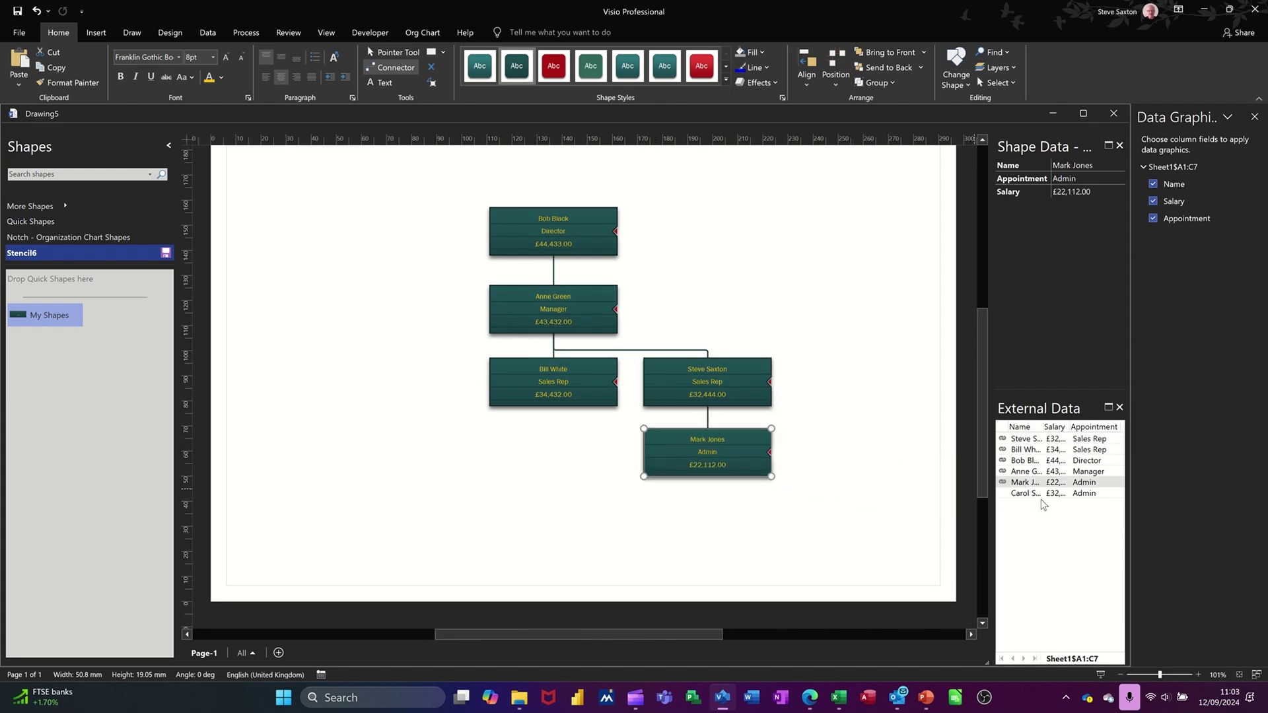
left_click_drag(1039, 496, 709, 516)
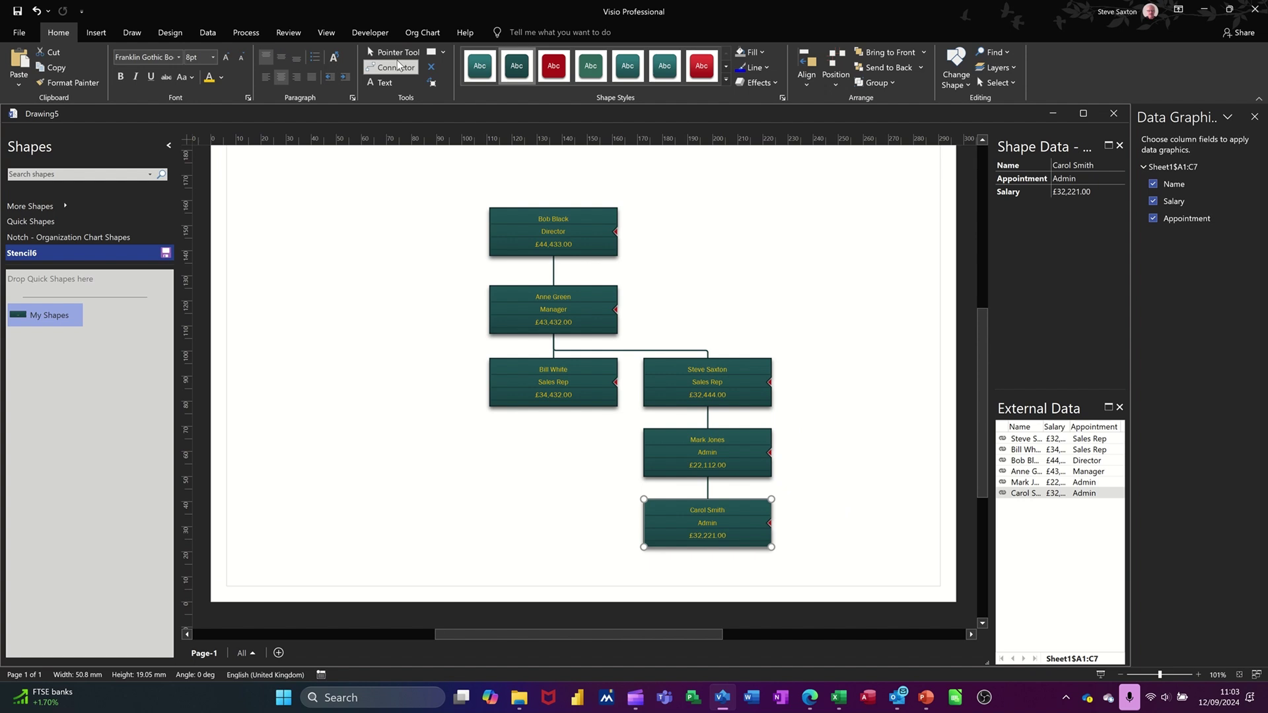
- Save the Stencil6 custom stencil as 'shapes' in My Shapes
left_click(395, 52)
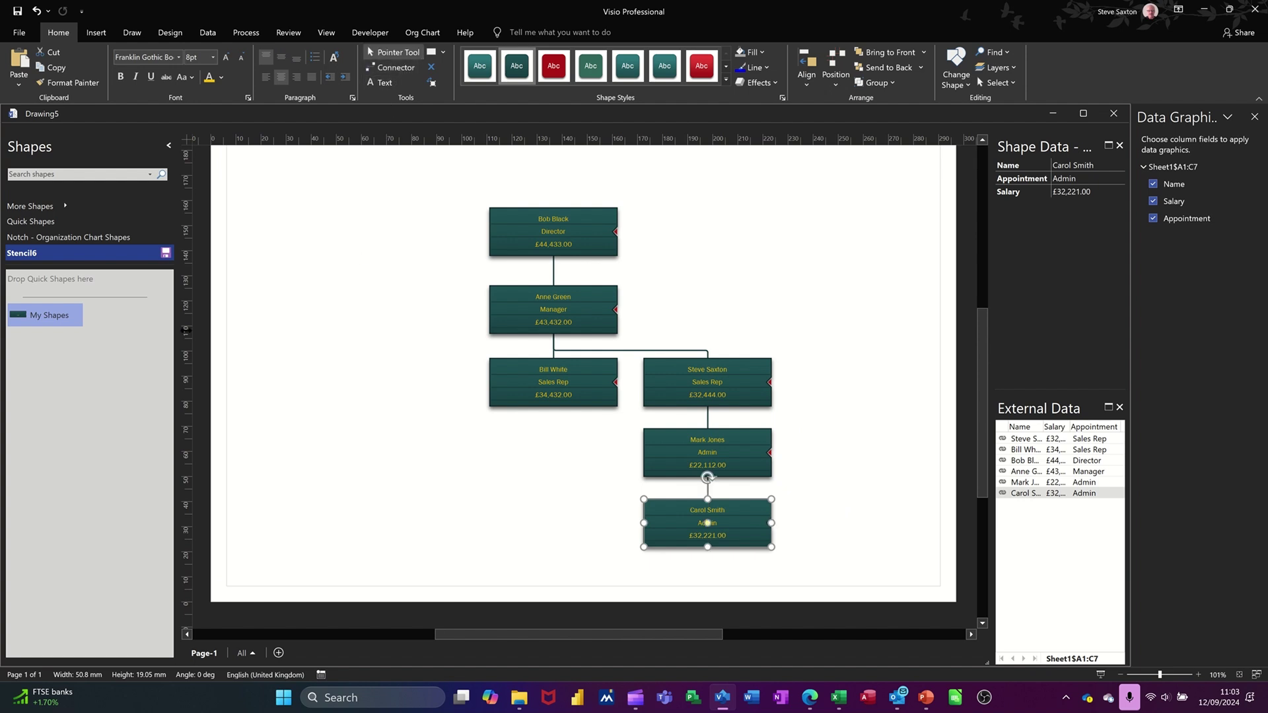
left_click(166, 258)
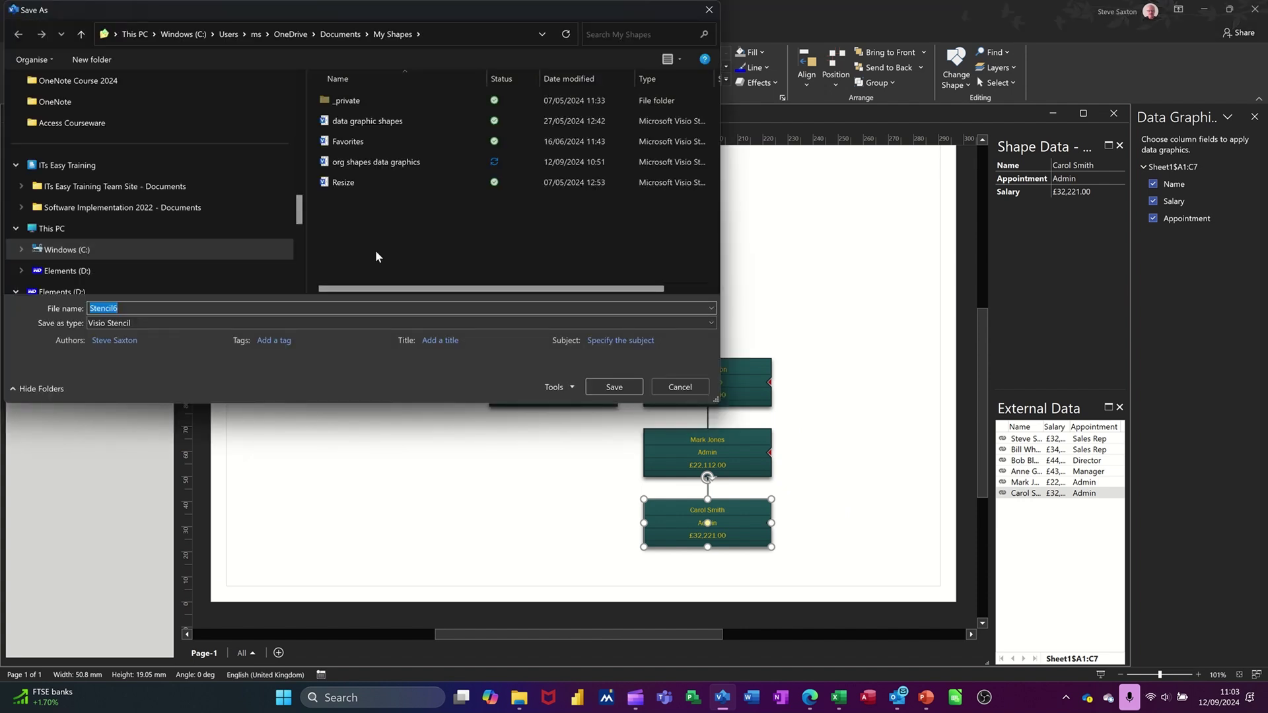
type("shapes")
key("Return")
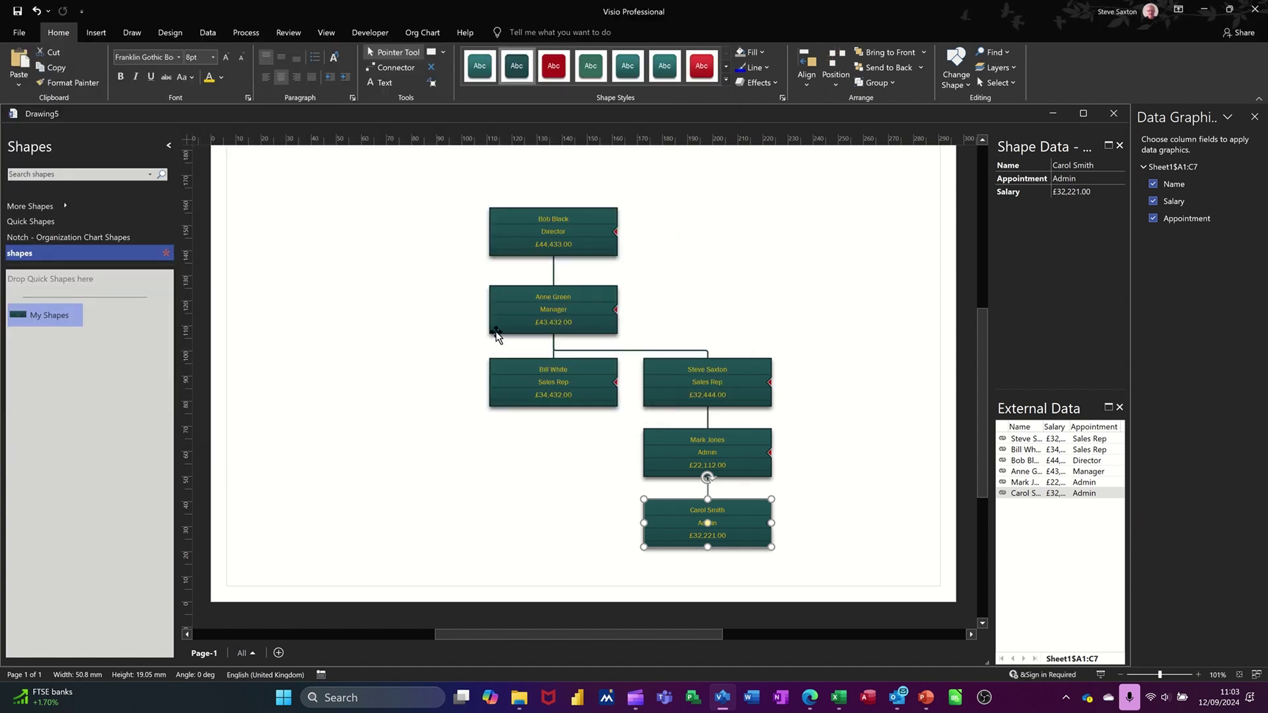